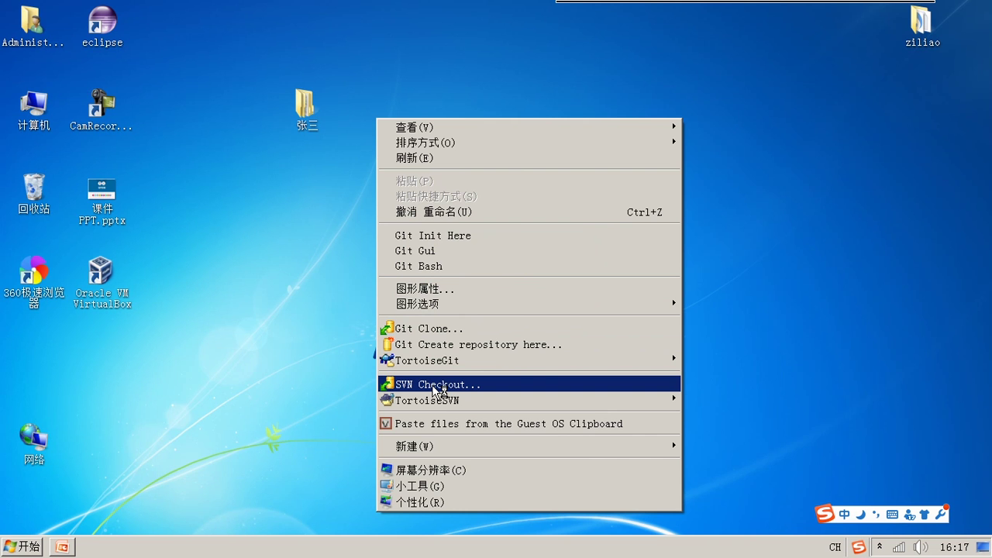
# View the Git interaction flow slide in PowerPoint and look inside the developer folder on the desktop that holds helloworld
pyautogui.click(310, 381)
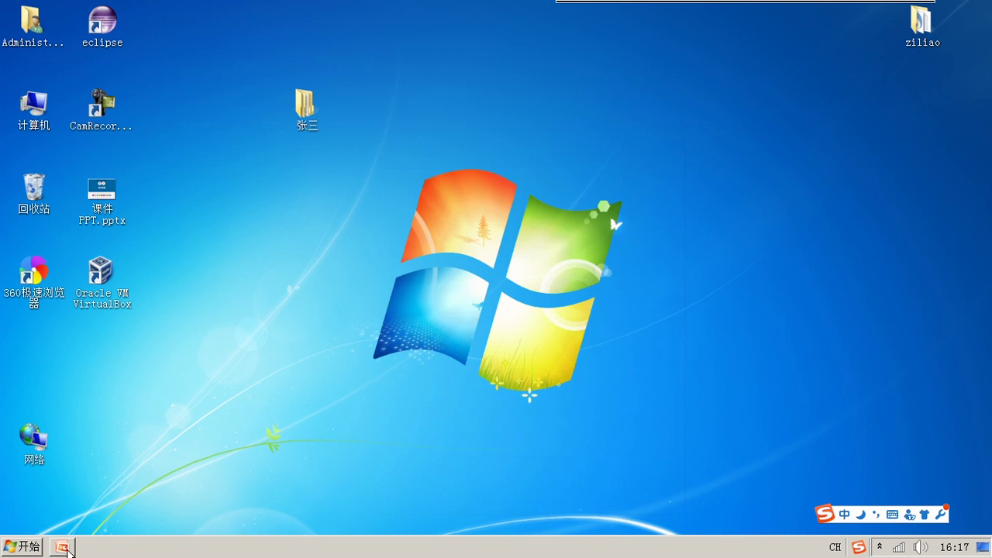
pyautogui.click(64, 548)
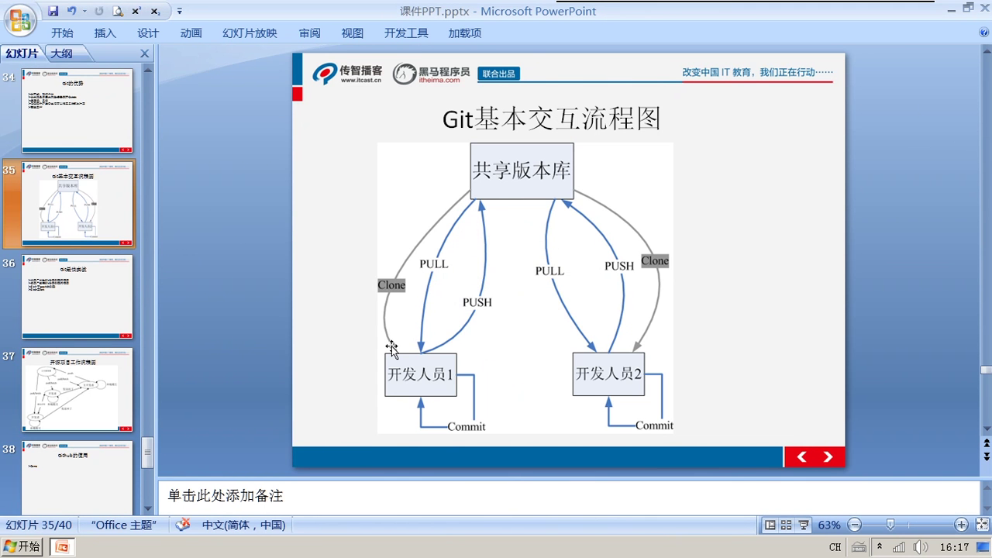
pyautogui.press('super+d')
pyautogui.doubleClick(309, 116)
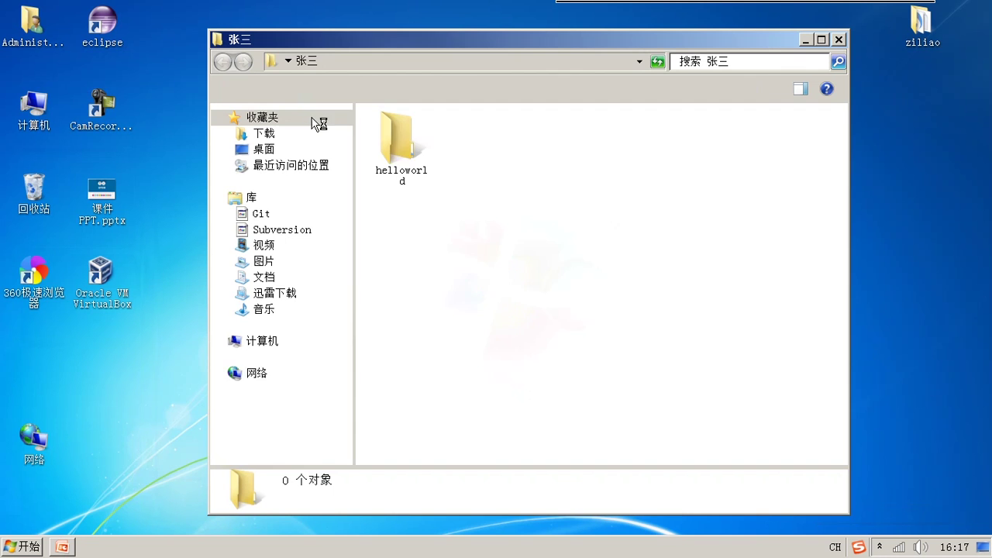
pyautogui.rightClick(378, 260)
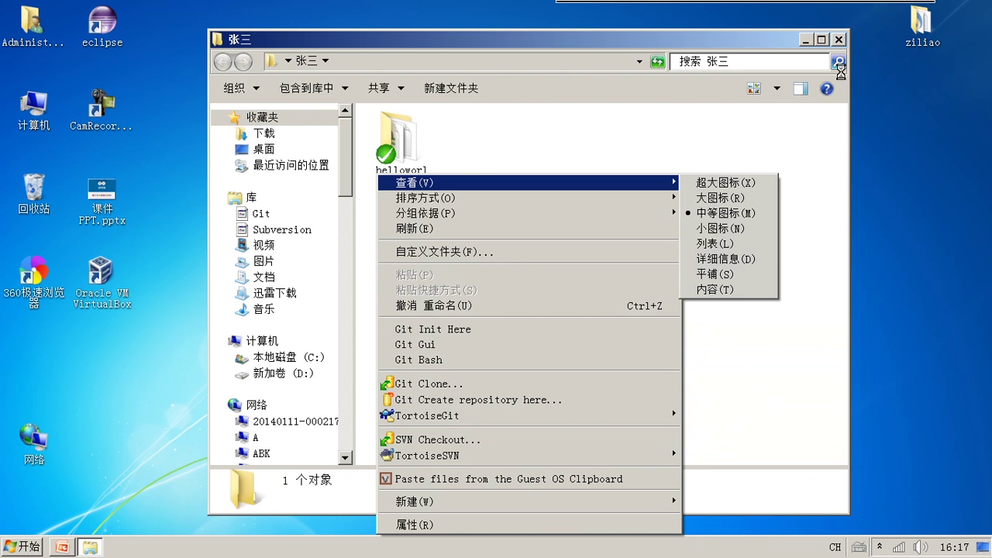
pyautogui.click(838, 40)
# Create a new desktop folder, keeping the default name 新建文件夹, and open it
pyautogui.rightClick(283, 233)
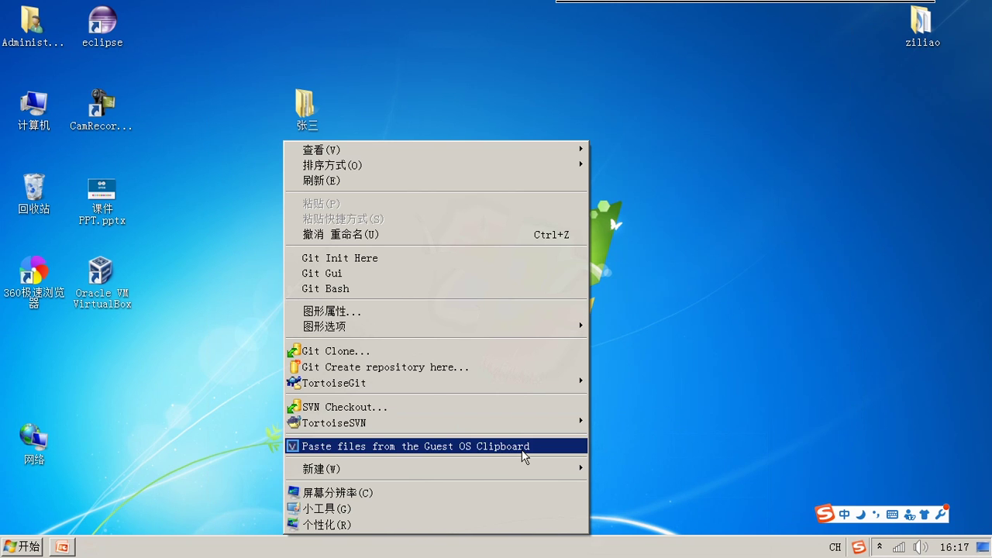
pyautogui.moveTo(564, 471)
pyautogui.click(666, 237)
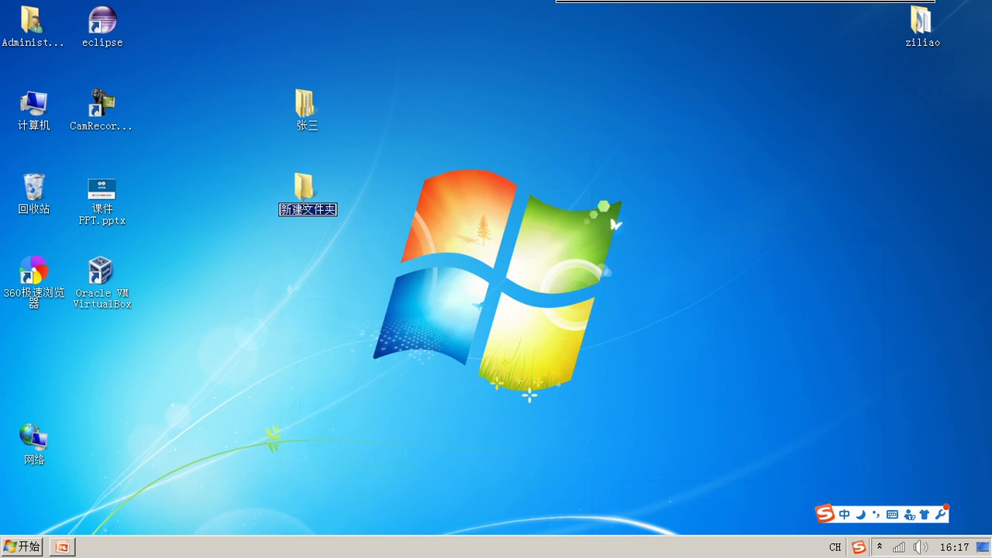
pyautogui.press('Return')
pyautogui.press('Return')
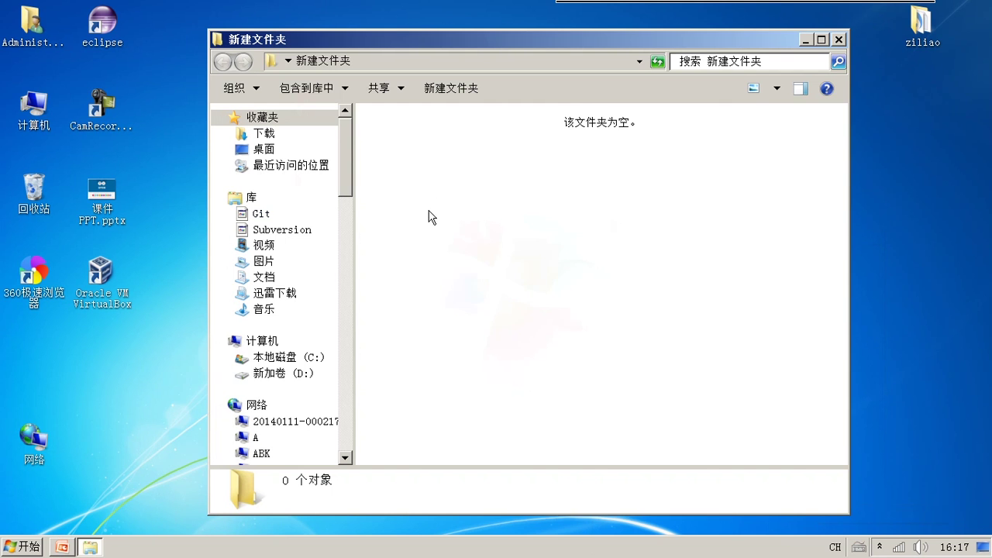
# Try an SVN checkout of the momo v1.3bugfix branch at HEAD revision into the new folder
pyautogui.rightClick(427, 195)
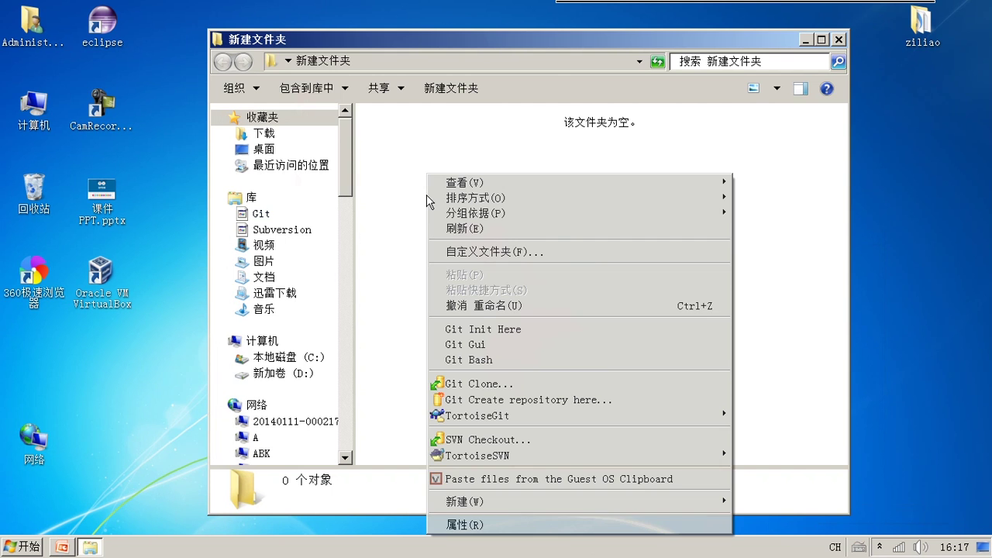
pyautogui.click(479, 440)
pyautogui.click(463, 407)
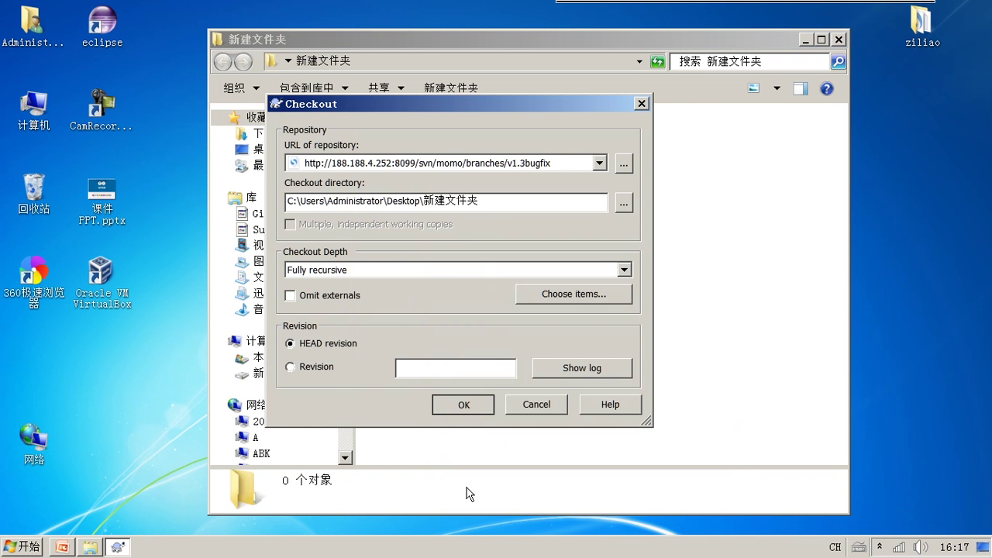
# Review the Git基本交互流程图 slide in PowerPoint and close the SVN Checkout dialog
pyautogui.click(62, 547)
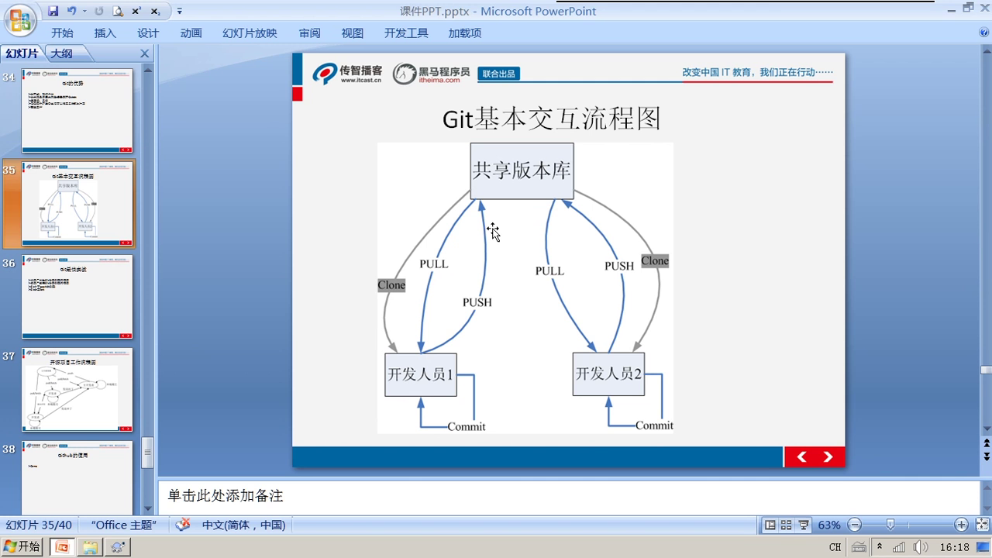
pyautogui.hotkey('ctrl', 'z')
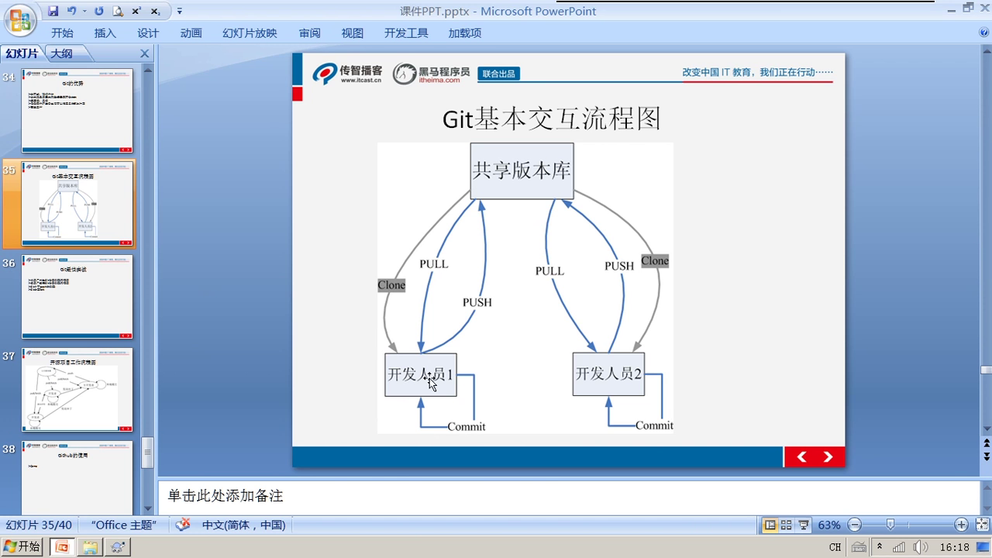
pyautogui.click(117, 548)
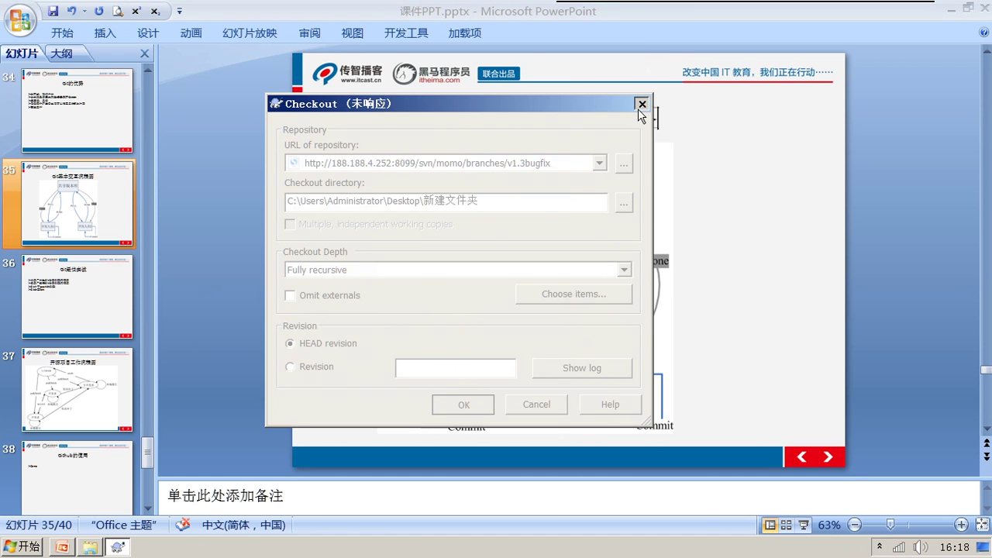
pyautogui.click(640, 104)
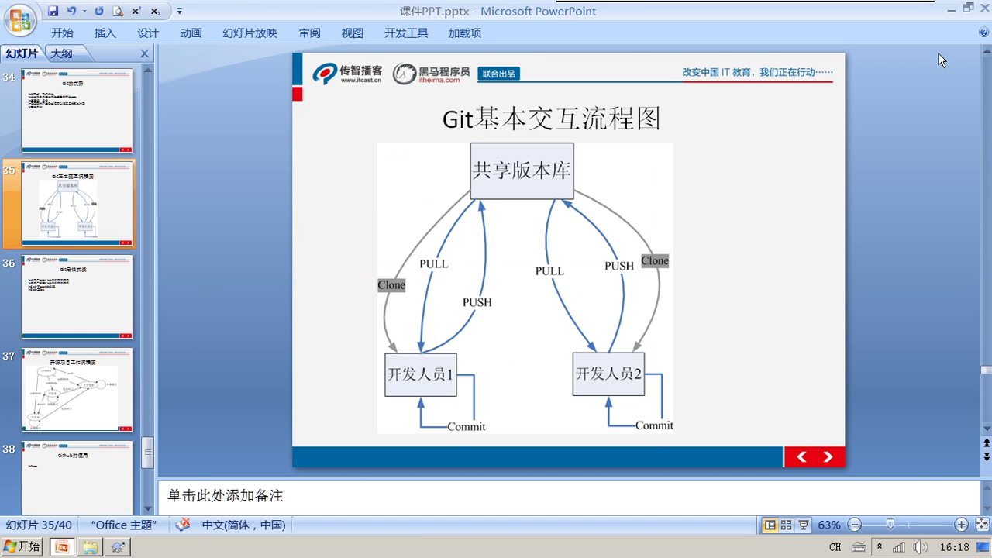
# Show slide 39, 开源项目获取的方法, which covers where to get open-source projects
pyautogui.scroll(-1, 250, 387)
pyautogui.scroll(-3, 240, 404)
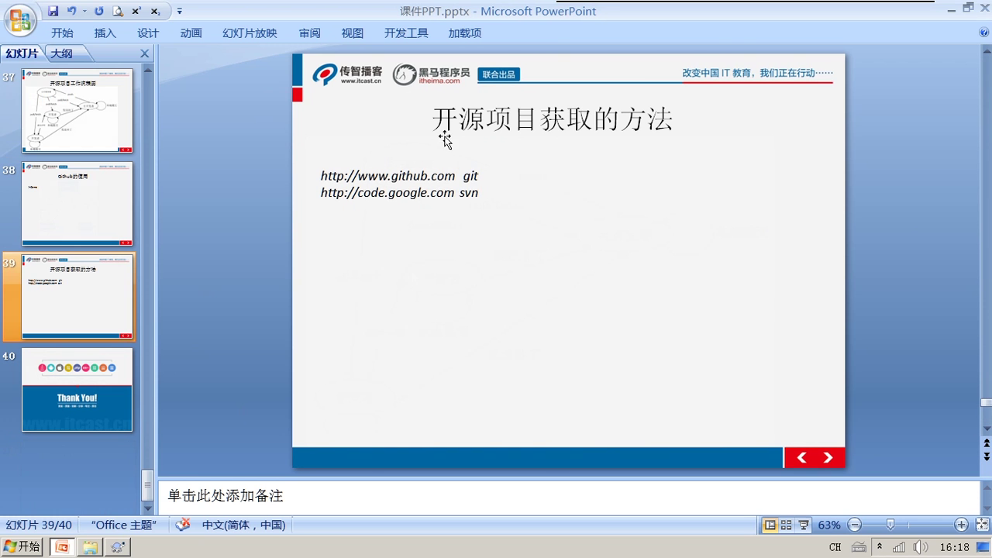
pyautogui.click(82, 227)
pyautogui.click(84, 277)
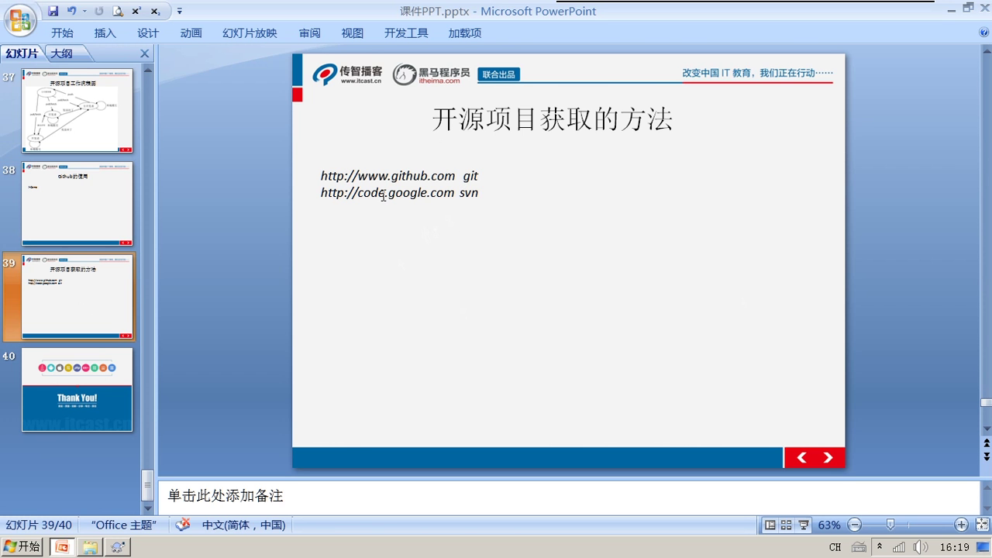
pyautogui.click(16, 549)
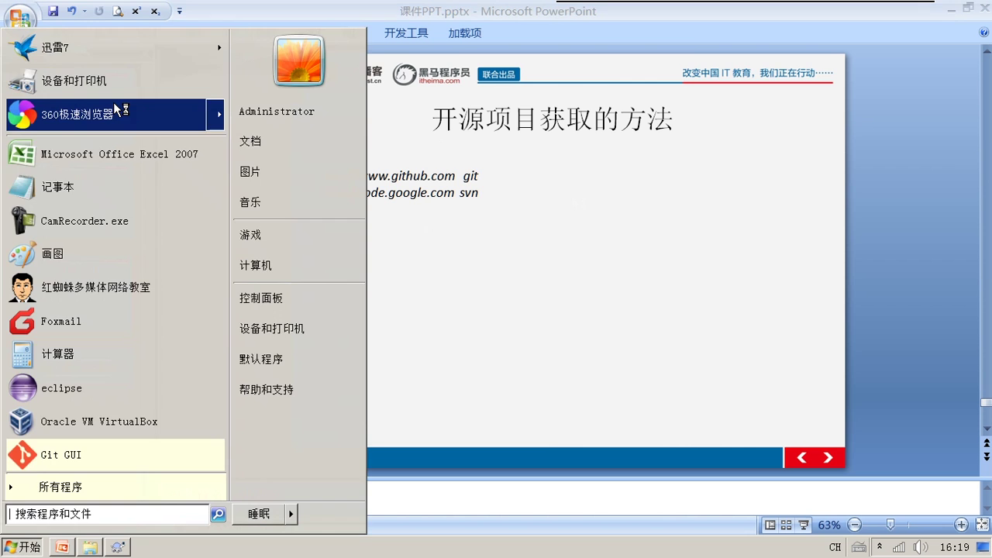
pyautogui.click(113, 115)
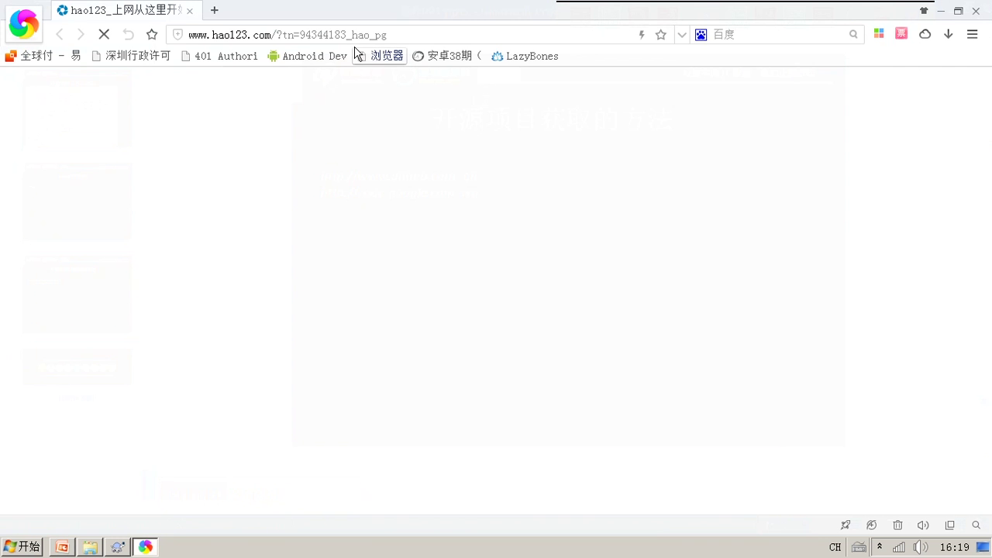
pyautogui.click(354, 39)
pyautogui.write('ww')
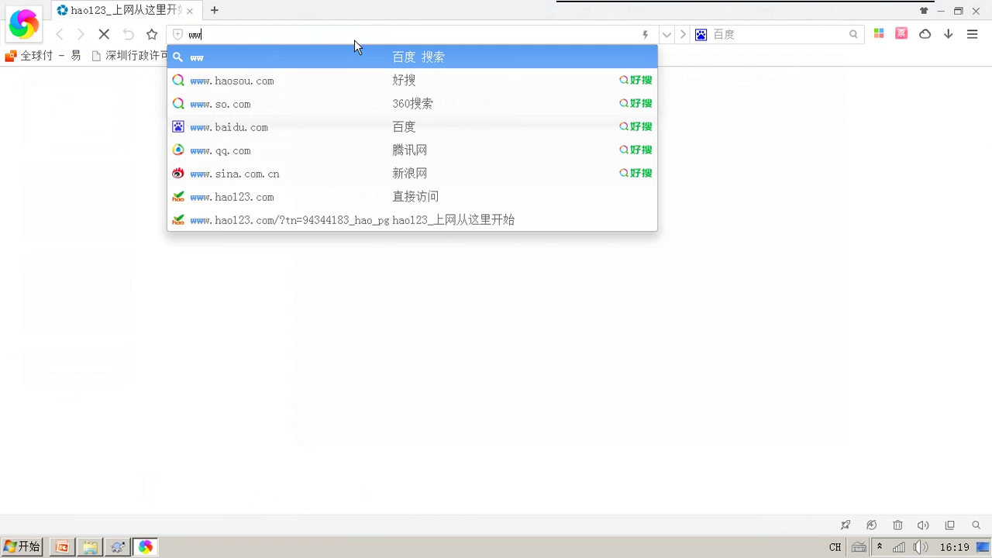
pyautogui.write('w.githh')
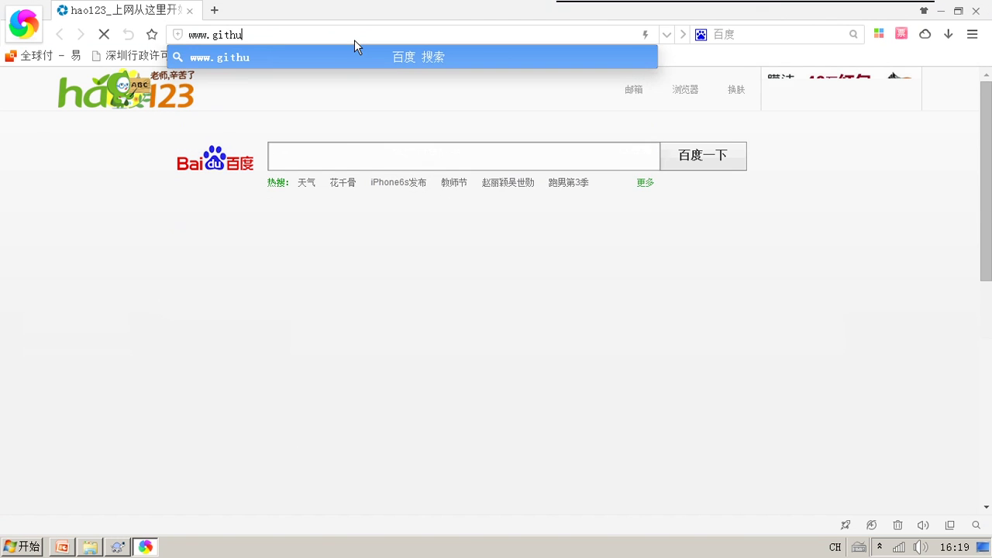
pyautogui.write('b.com')
pyautogui.press('Return')
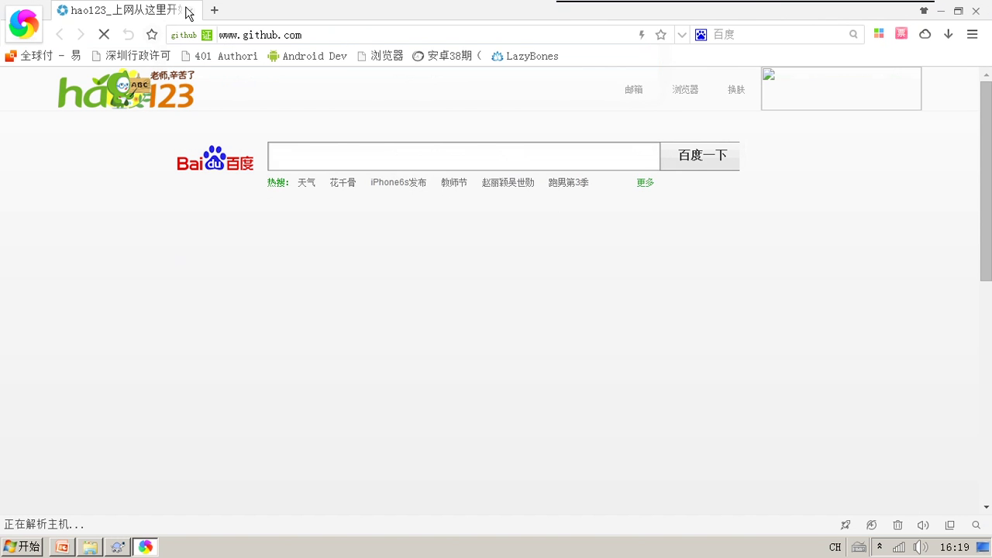
# Load code.google.com in a new browser tab and check both tabs' loading progress
pyautogui.click(215, 14)
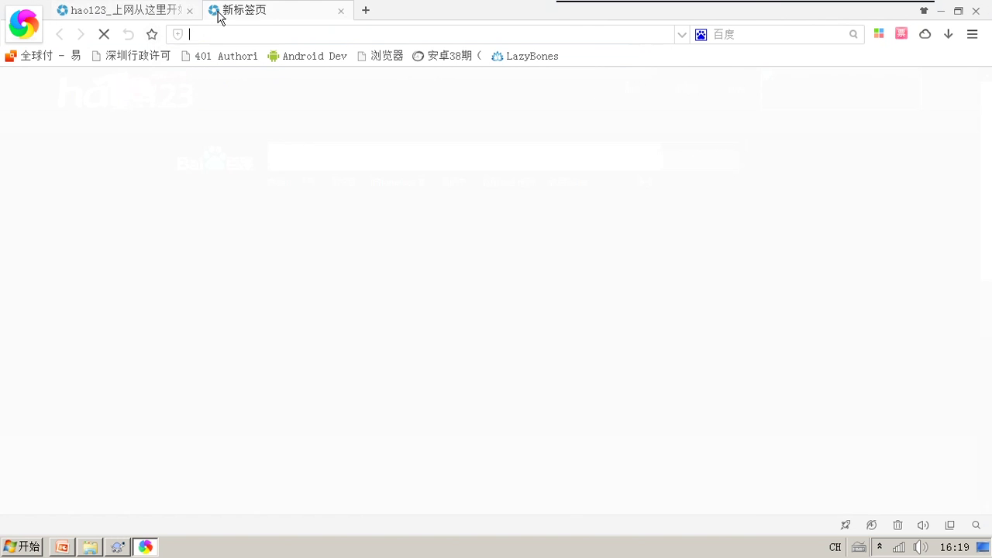
pyautogui.write('code.google')
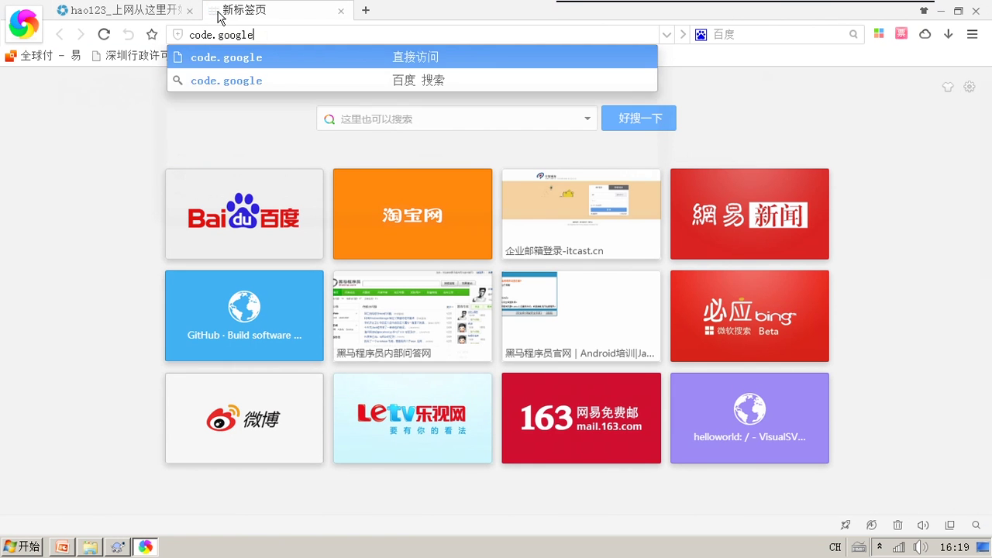
pyautogui.write('.com')
pyautogui.press('Return')
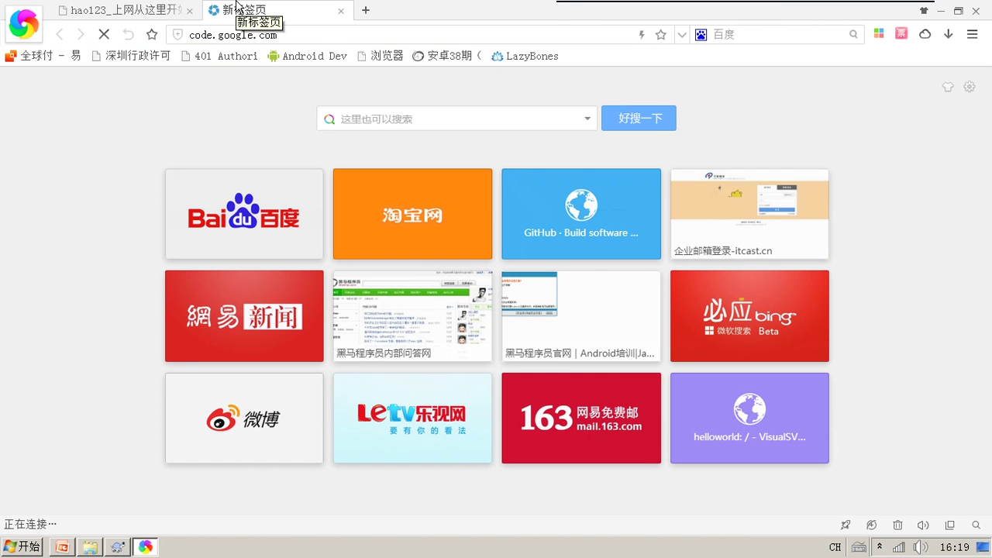
pyautogui.click(177, 10)
pyautogui.click(267, 11)
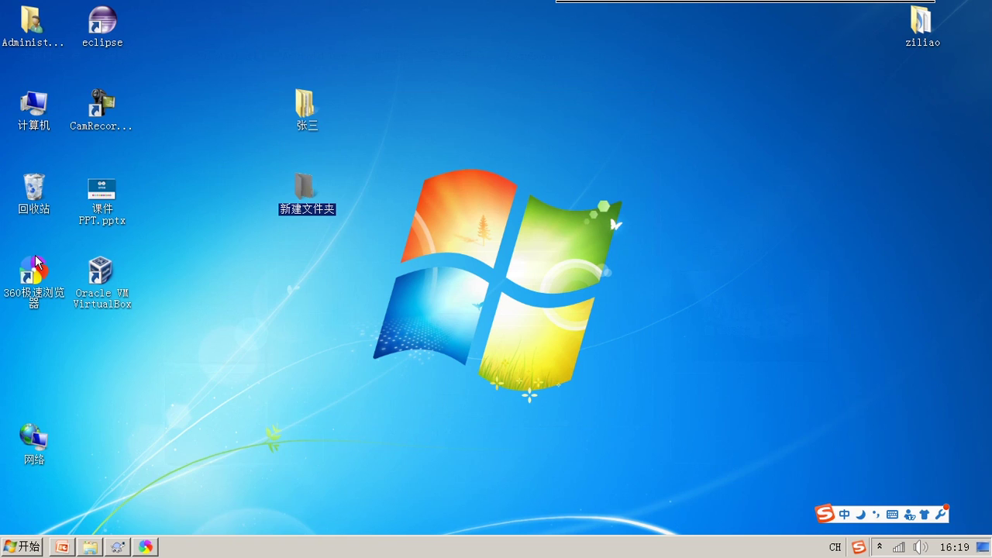
# Open the D: drive in the file manager and run the program fg754p.exe
pyautogui.press('super')
pyautogui.click(275, 268)
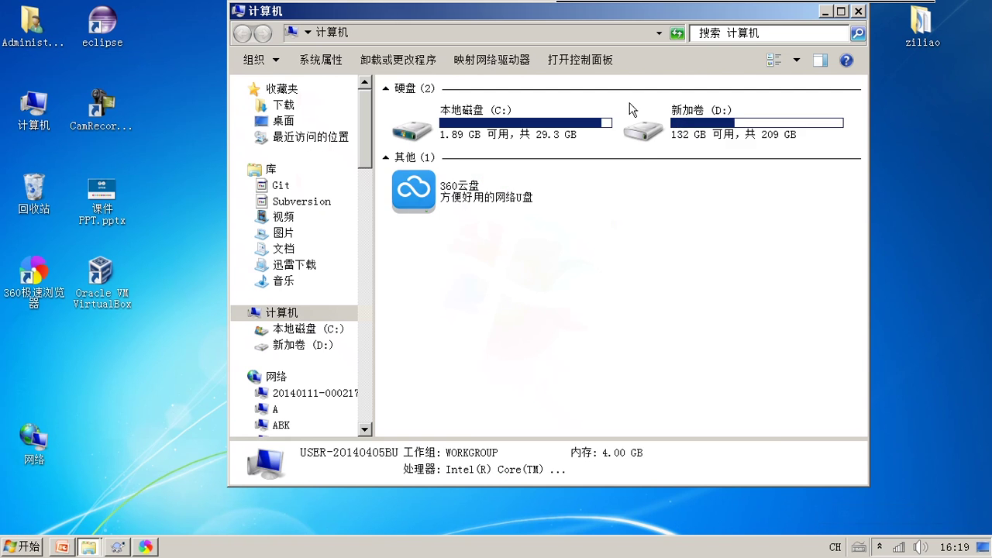
pyautogui.doubleClick(631, 111)
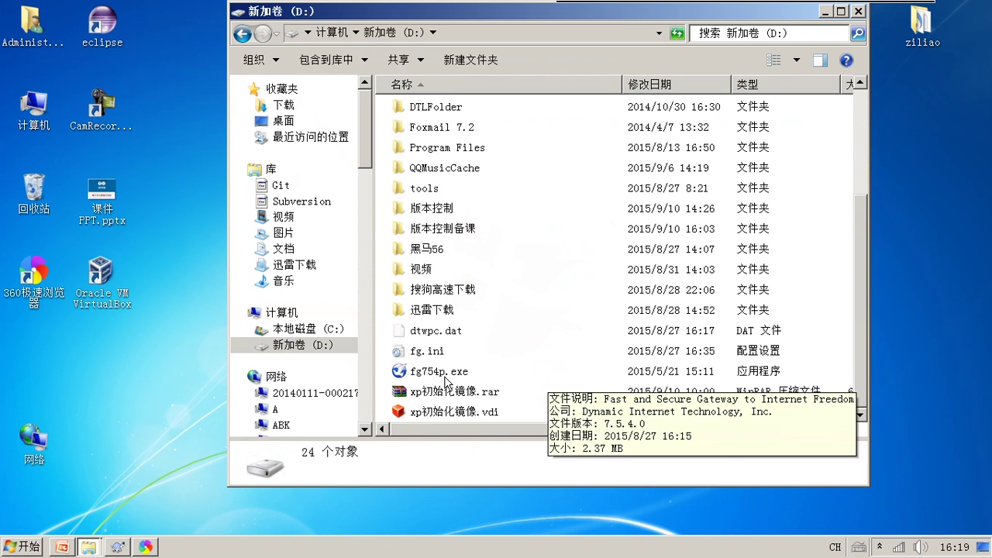
pyautogui.click(563, 375)
pyautogui.moveTo(436, 376); pyautogui.dragTo(353, 378)
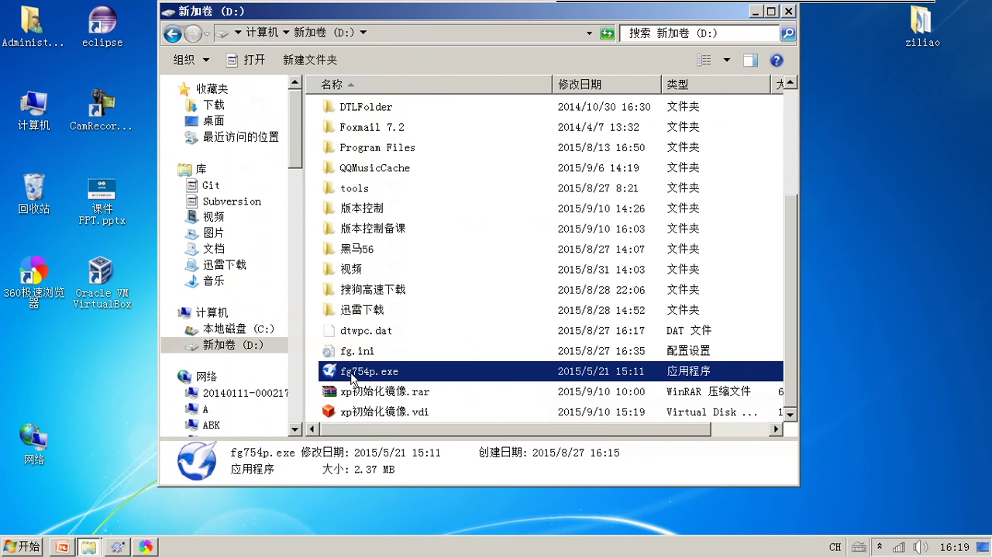
pyautogui.doubleClick(356, 373)
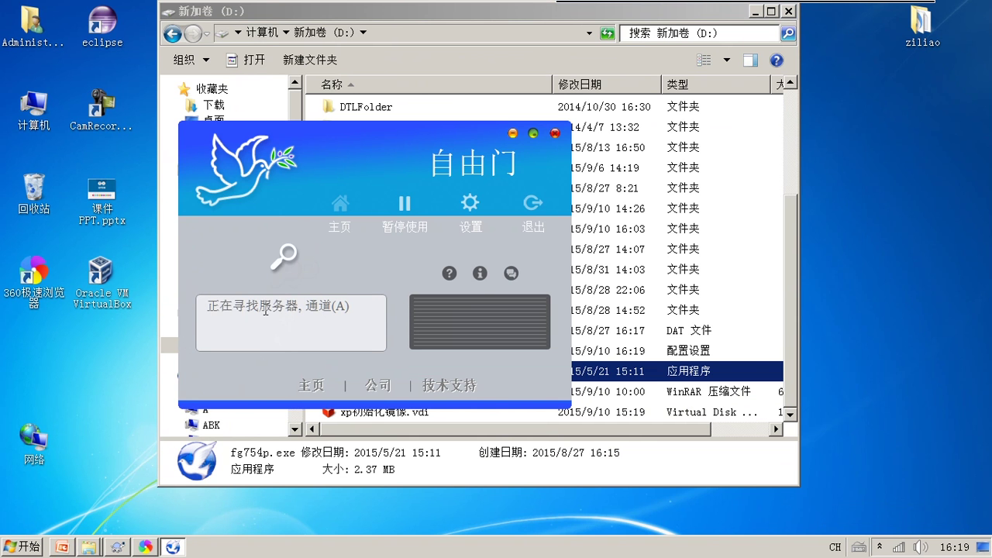
pyautogui.moveTo(287, 306); pyautogui.dragTo(232, 306)
pyautogui.click(304, 306)
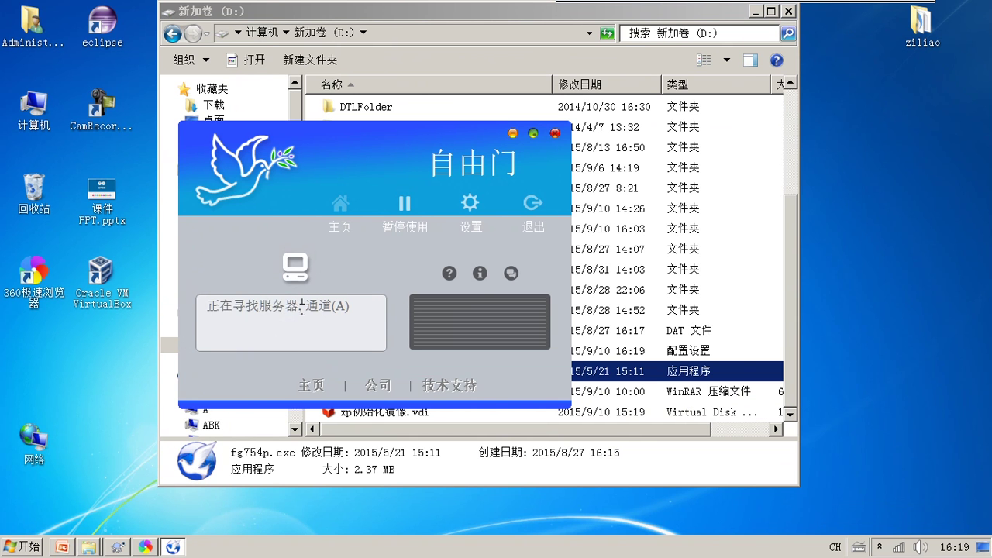
pyautogui.click(512, 133)
pyautogui.moveTo(346, 307); pyautogui.dragTo(208, 307)
pyautogui.click(256, 303)
pyautogui.click(302, 309)
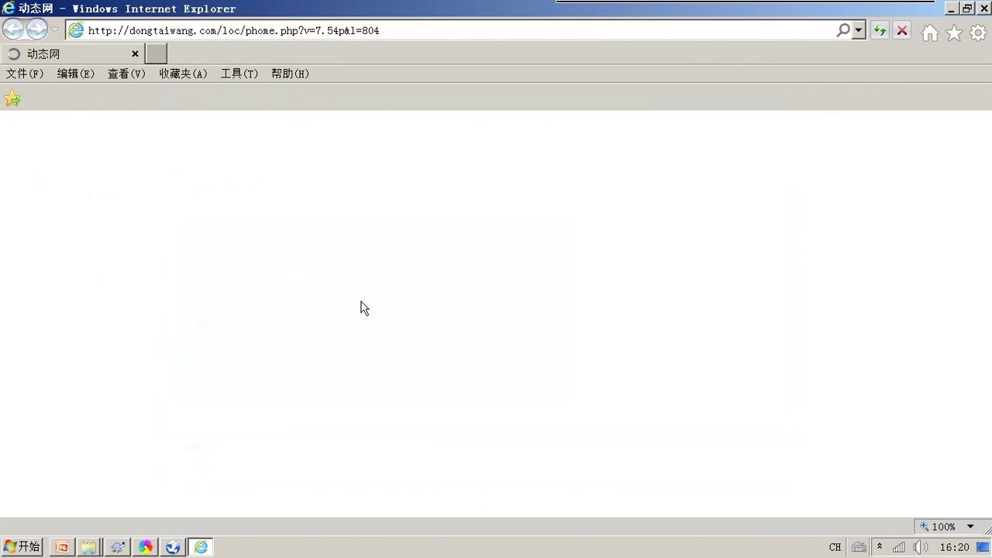
# Bring up the 自由门 window to check its server connection status, and minimise it
pyautogui.click(166, 547)
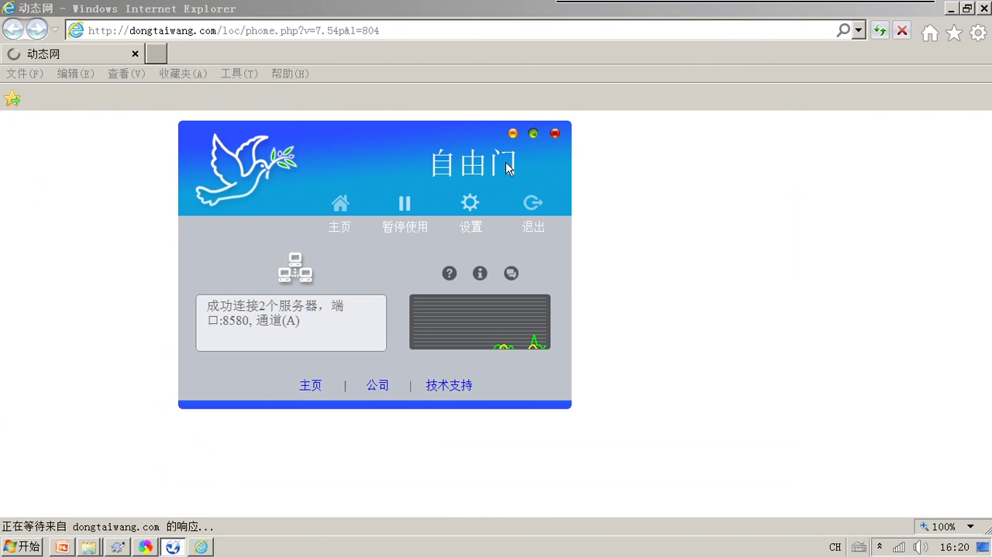
pyautogui.click(129, 85)
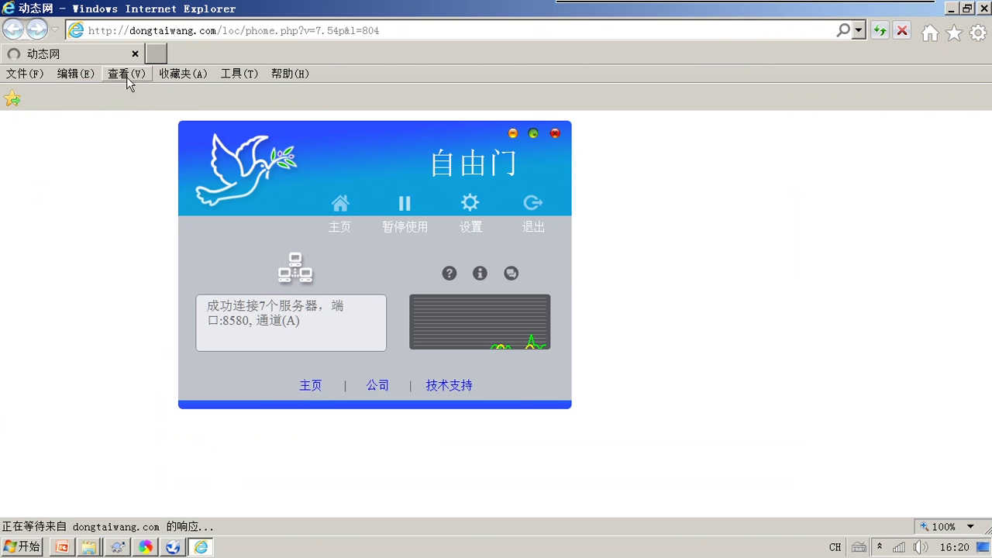
pyautogui.click(278, 38)
pyautogui.click(517, 133)
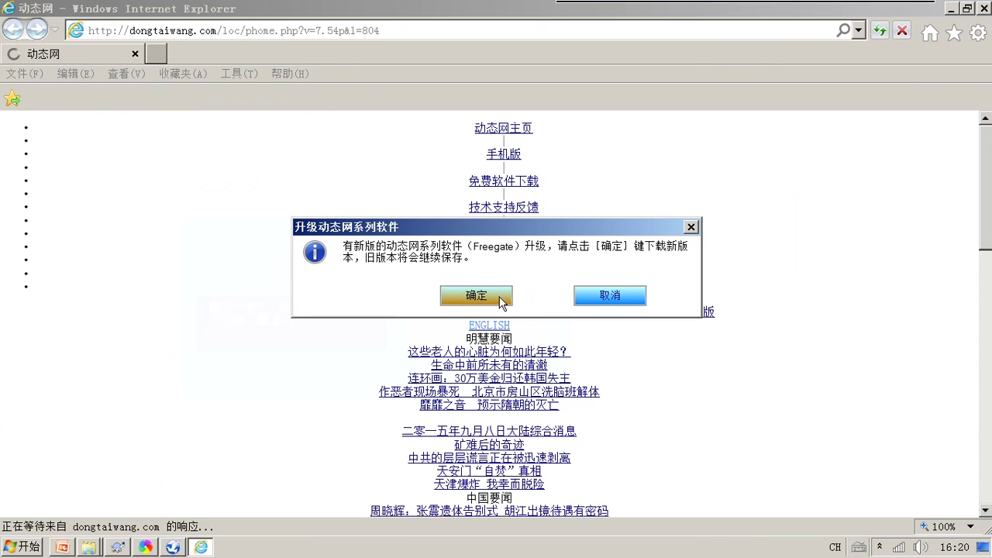
# Accept the download of the new Freegate version in the upgrade prompt
pyautogui.click(504, 296)
pyautogui.click(541, 301)
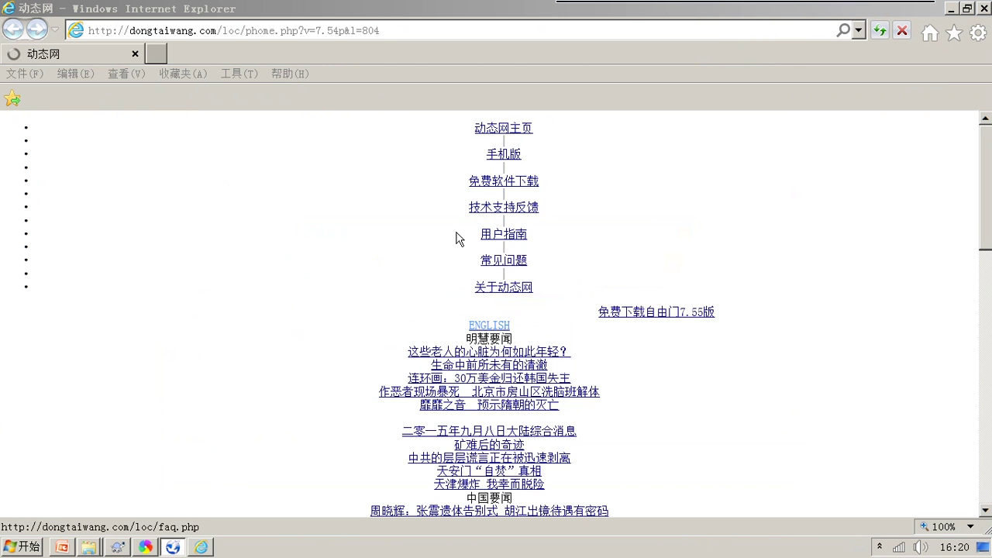
# Load code.google.com in a new Internet Explorer tab
pyautogui.click(156, 53)
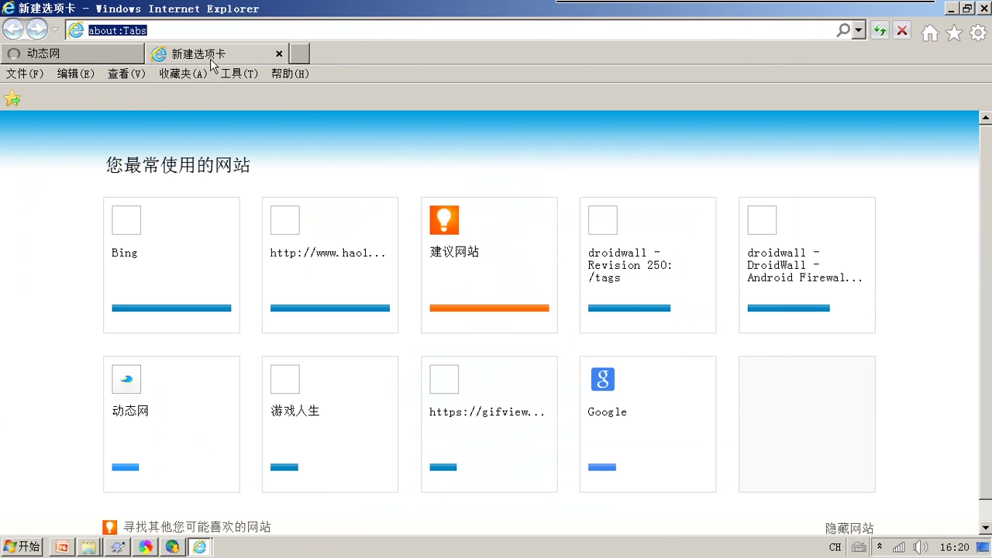
pyautogui.write('www.g')
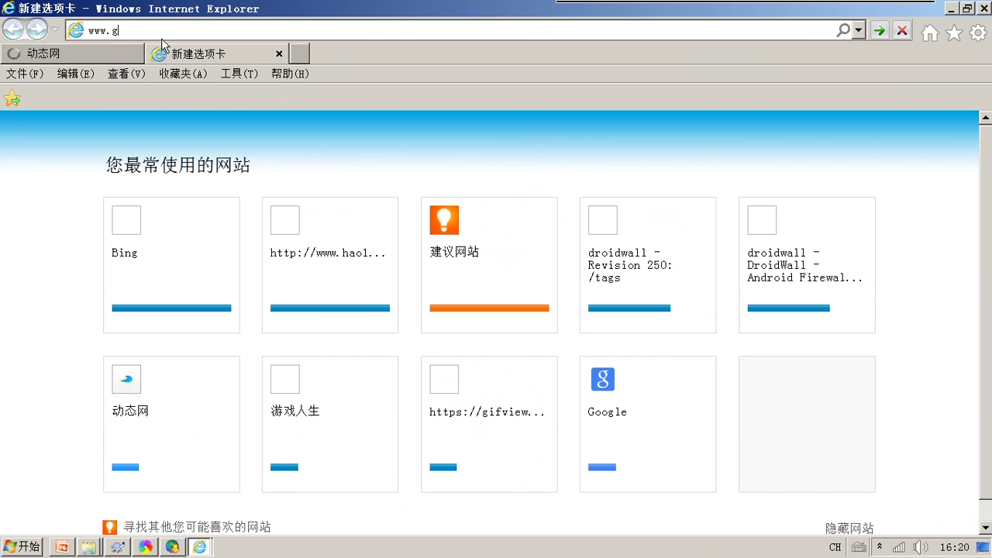
pyautogui.write('oogle.co')
pyautogui.press('BackSpace')
pyautogui.press('BackSpace')
pyautogui.press('BackSpace')
pyautogui.press('BackSpace')
pyautogui.press('BackSpace')
pyautogui.press('BackSpace')
pyautogui.press('BackSpace')
pyautogui.press('BackSpace')
pyautogui.press('BackSpace')
pyautogui.press('BackSpace')
pyautogui.press('BackSpace')
pyautogui.press('BackSpace')
pyautogui.press('BackSpace')
pyautogui.write('code.google.com')
pyautogui.press('Return')
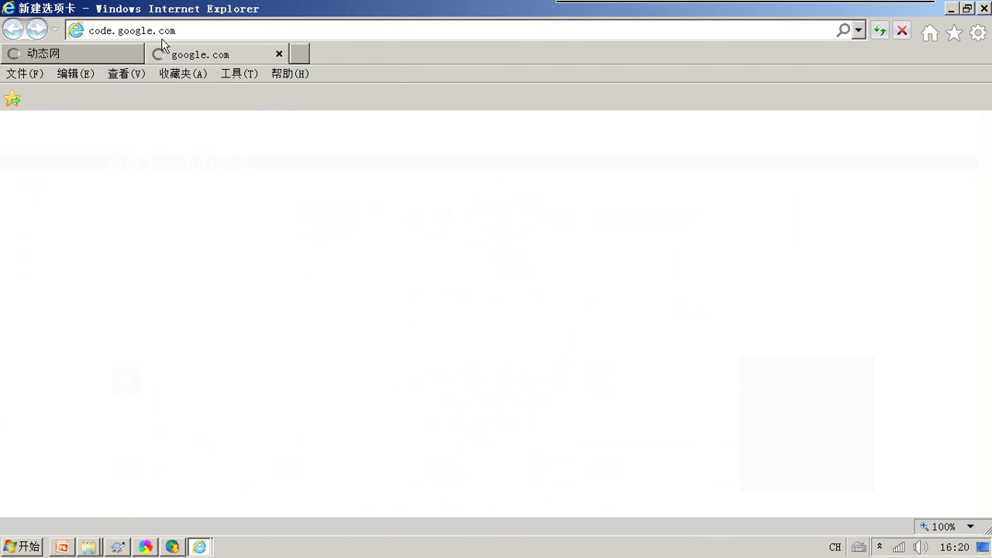
pyautogui.click(102, 58)
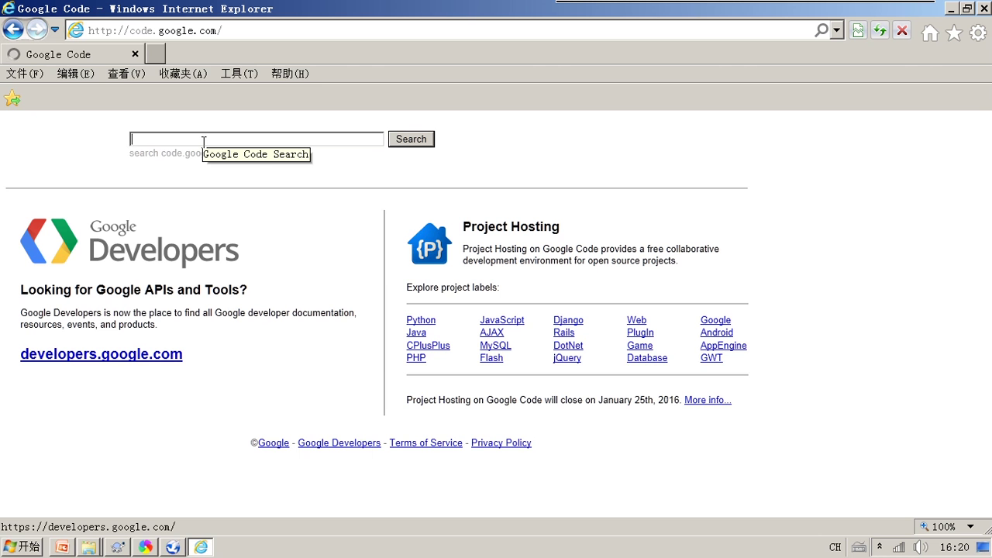
# Search Google Code for gifview
pyautogui.write('gi')
pyautogui.press('BackSpace')
pyautogui.press('BackSpace')
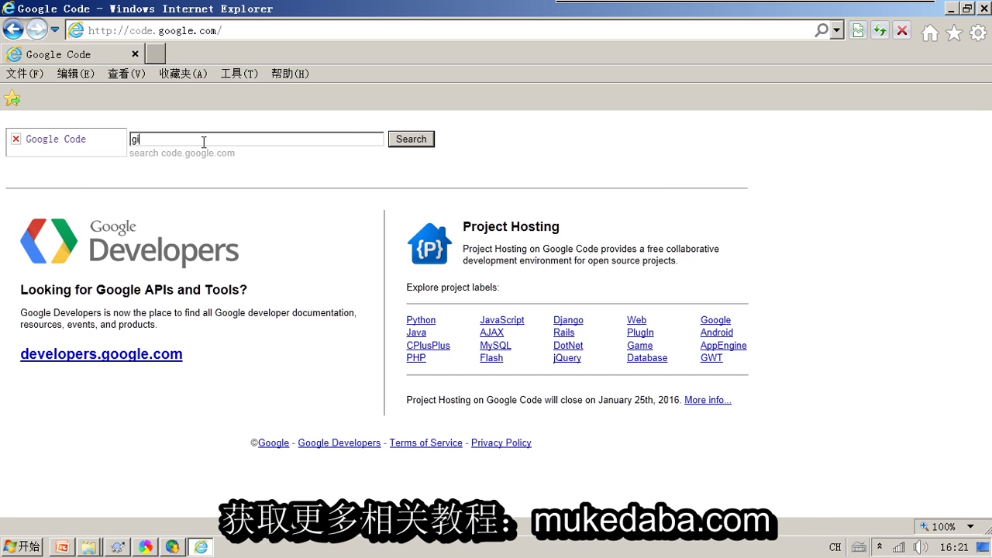
pyautogui.press('Return')
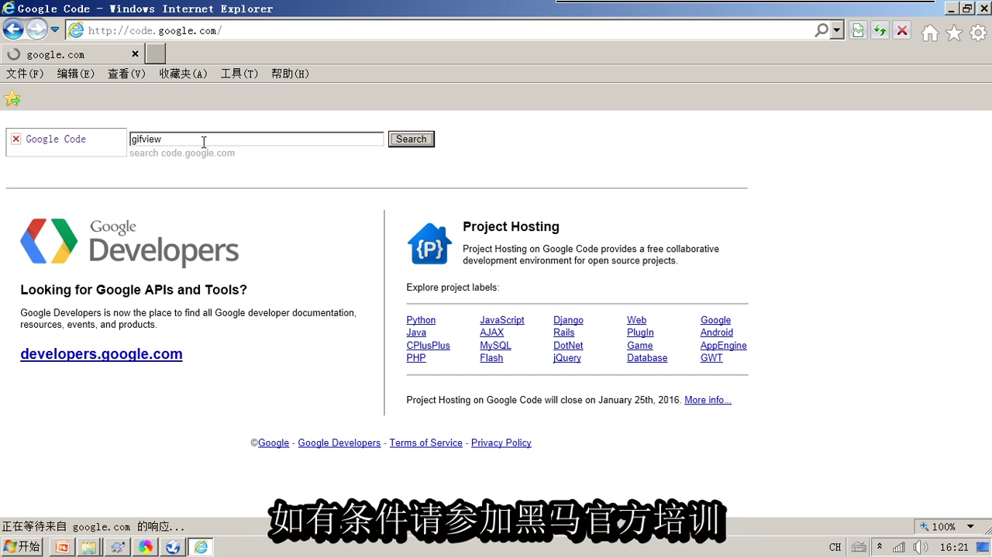
pyautogui.click(410, 139)
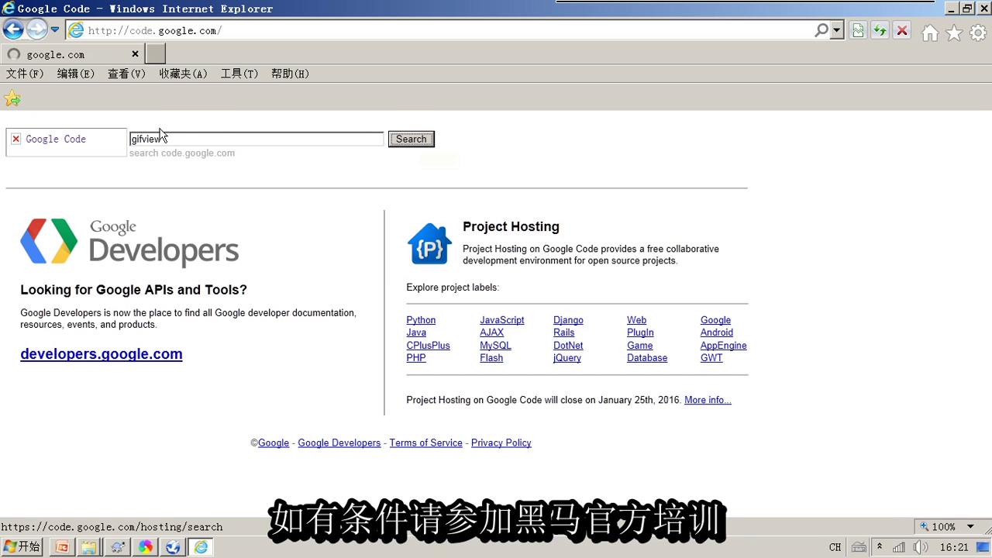
# Check the 自由门 window's server connection status twice, minimising it each time
pyautogui.click(172, 547)
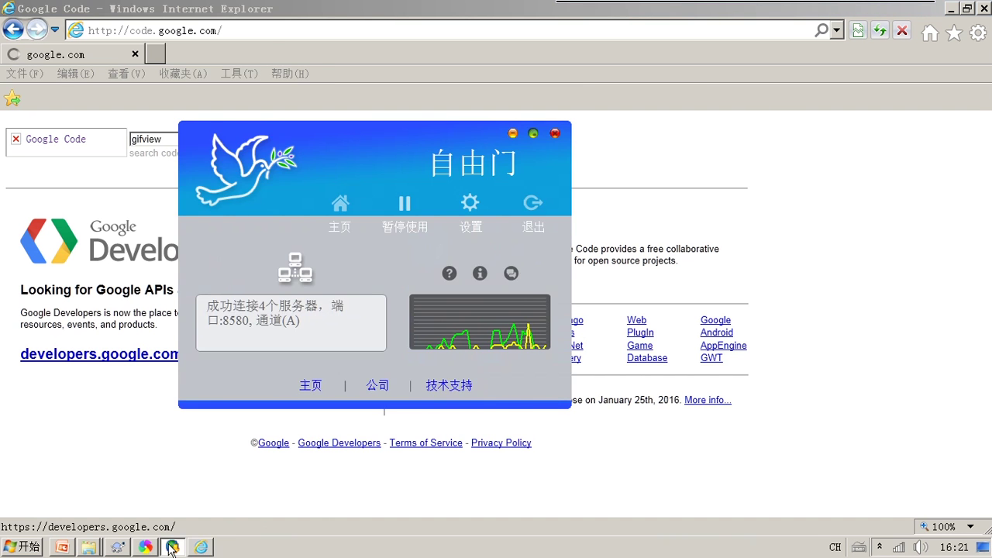
pyautogui.click(172, 547)
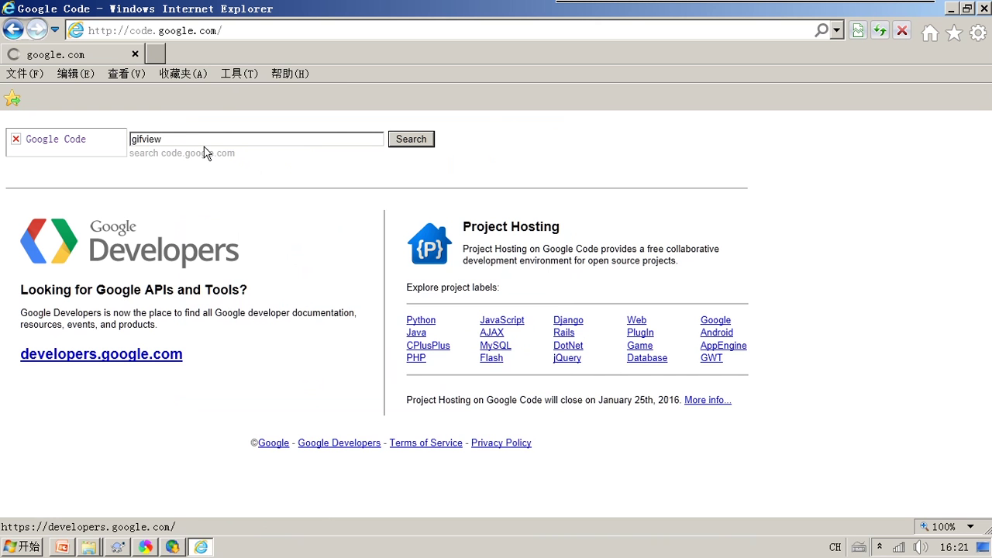
pyautogui.click(172, 547)
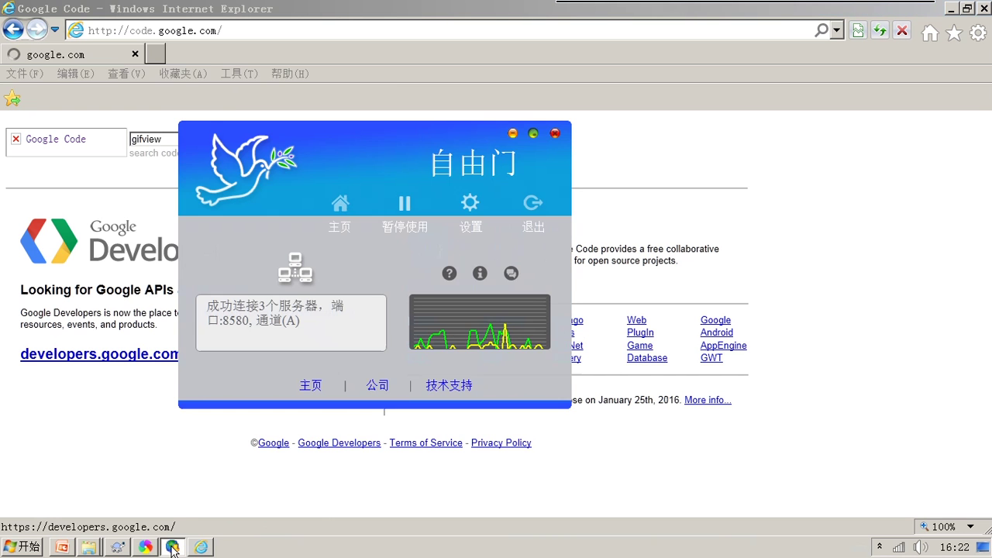
pyautogui.click(172, 548)
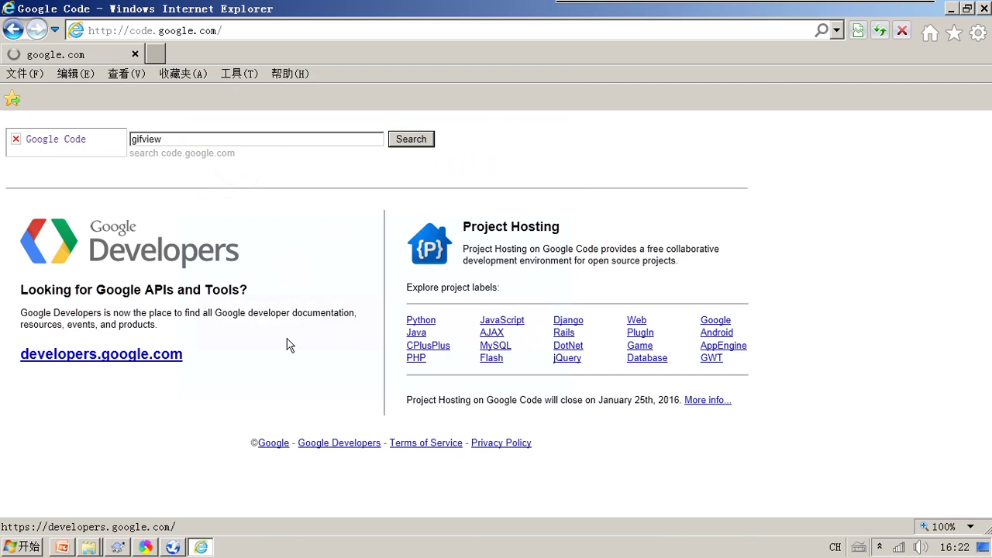
# Open the D: drive from the desktop to inspect its Freegate files, and bring up the 自由门 window
pyautogui.press('super+d')
pyautogui.press('super+e')
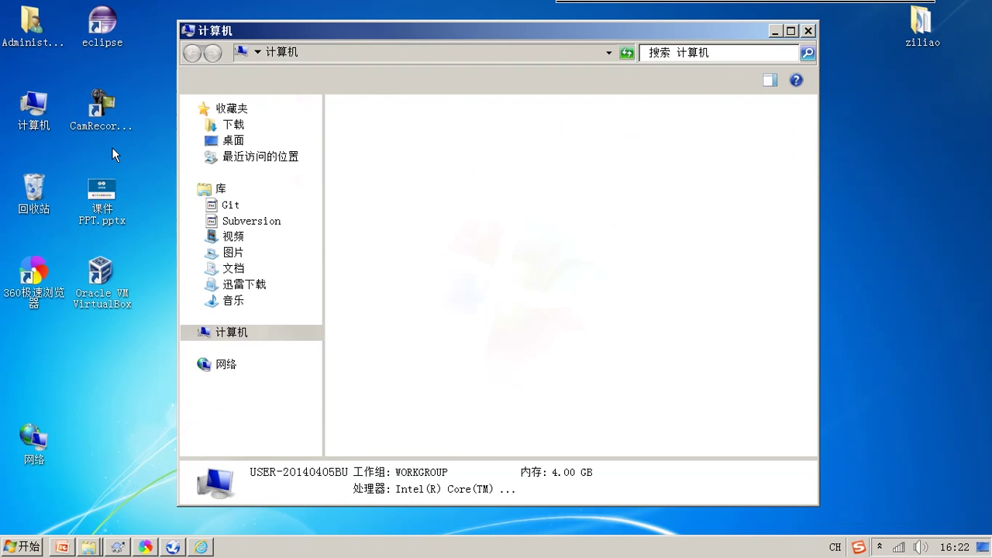
pyautogui.doubleClick(620, 139)
pyautogui.scroll(-3, 496, 419)
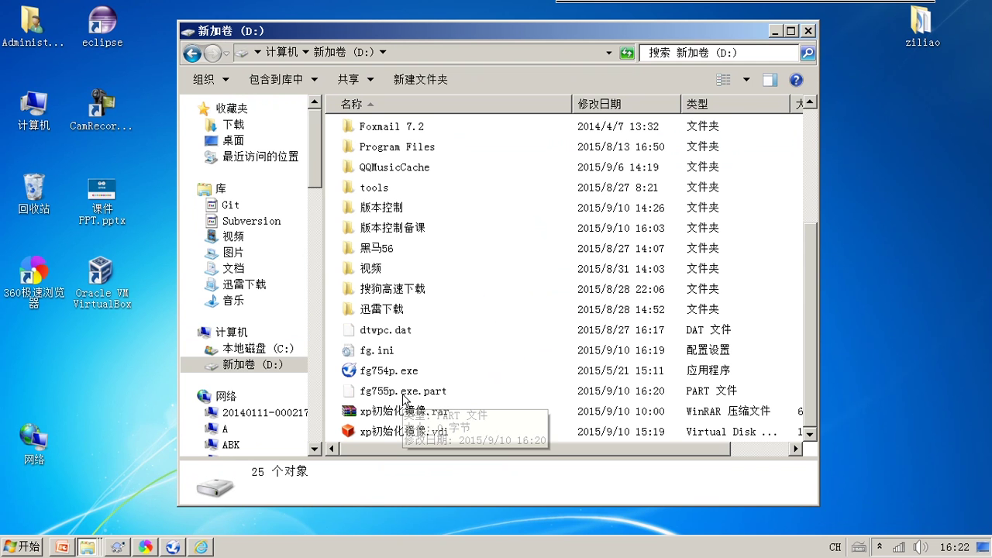
pyautogui.click(173, 547)
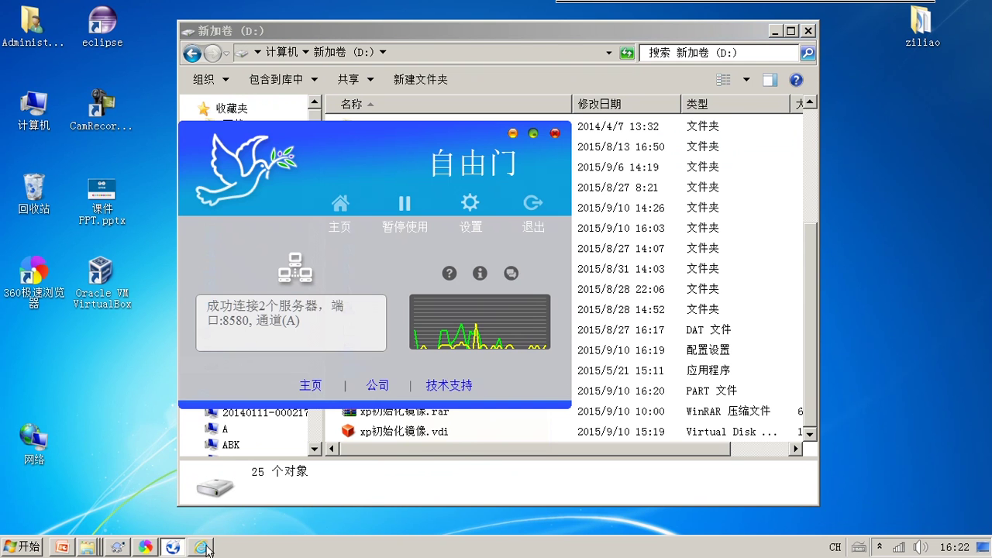
# Return to Internet Explorer, resubmit the gifview search on Google Code and reload its results address
pyautogui.click(201, 547)
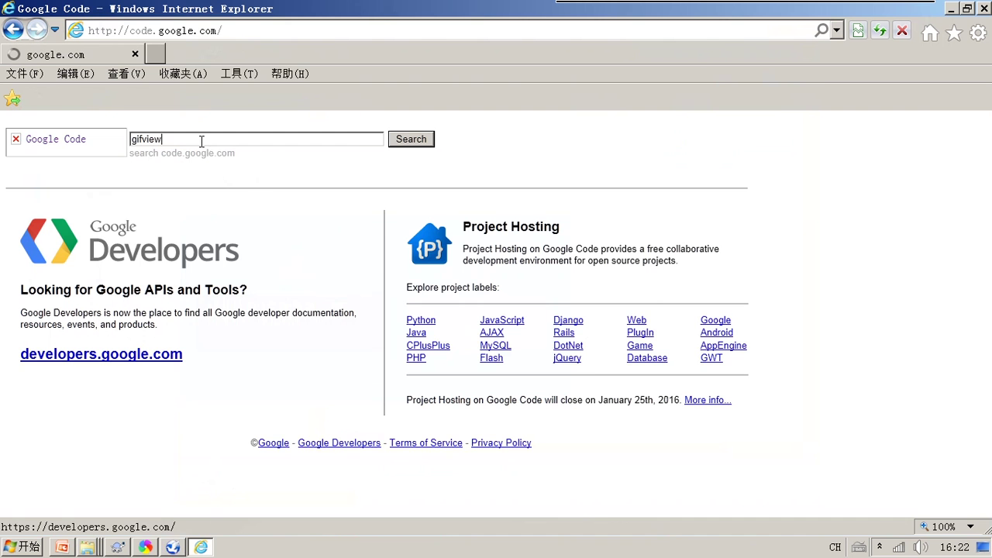
pyautogui.click(403, 141)
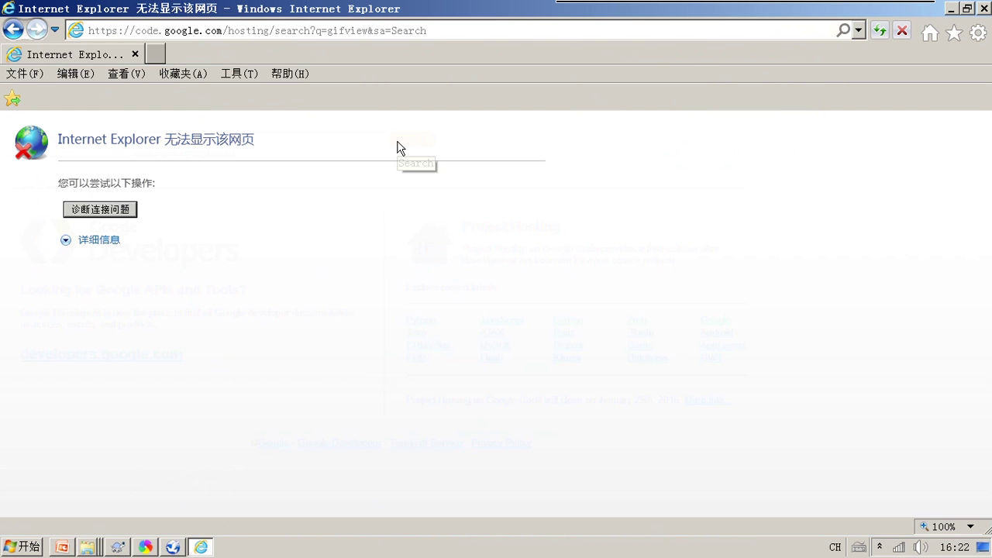
pyautogui.click(425, 36)
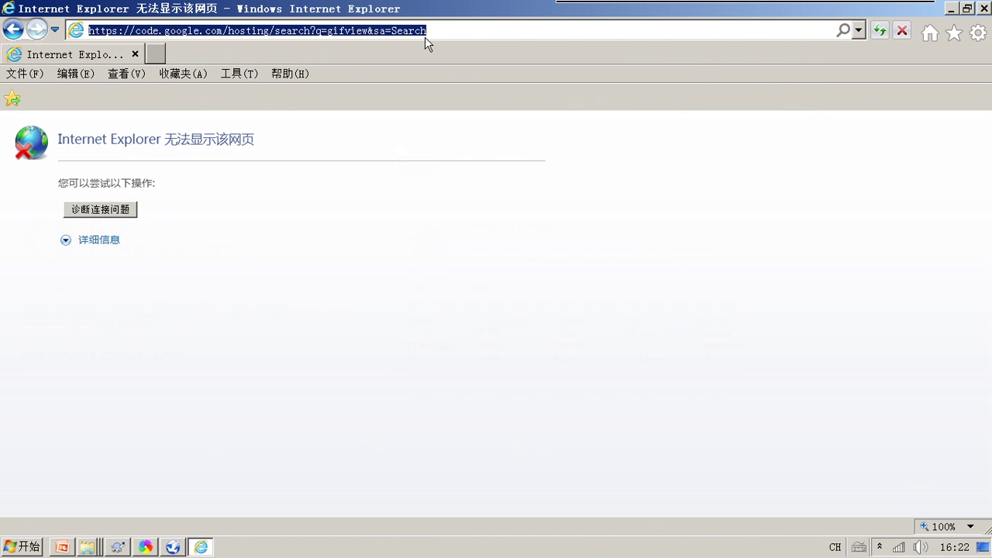
pyautogui.press('Return')
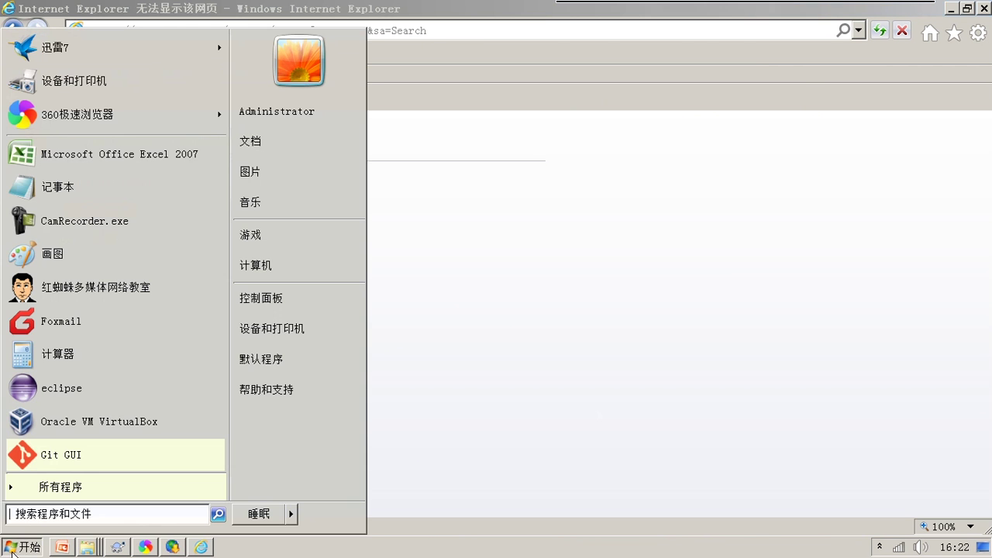
# Open a Command Prompt window by running cmd
pyautogui.click(13, 547)
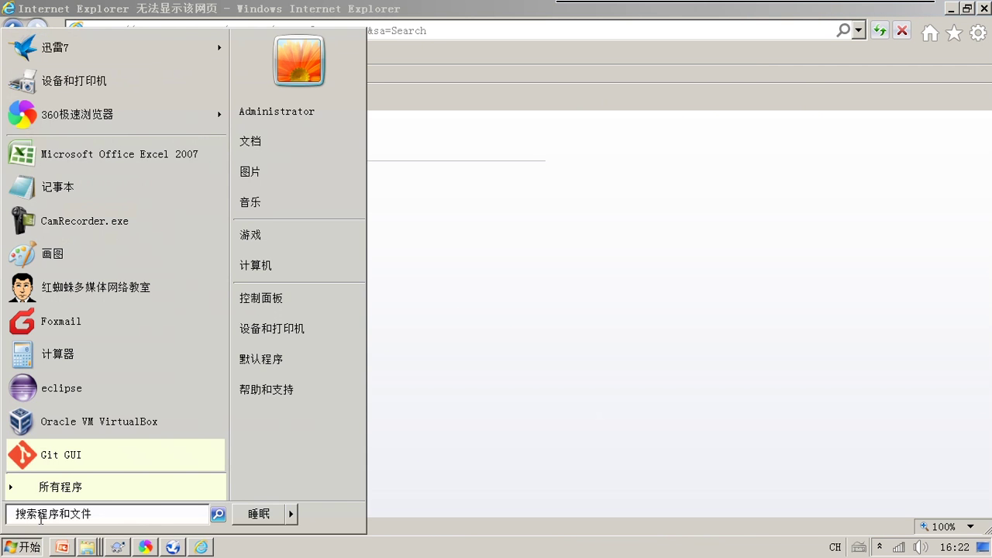
pyautogui.click(41, 518)
pyautogui.write('cmd')
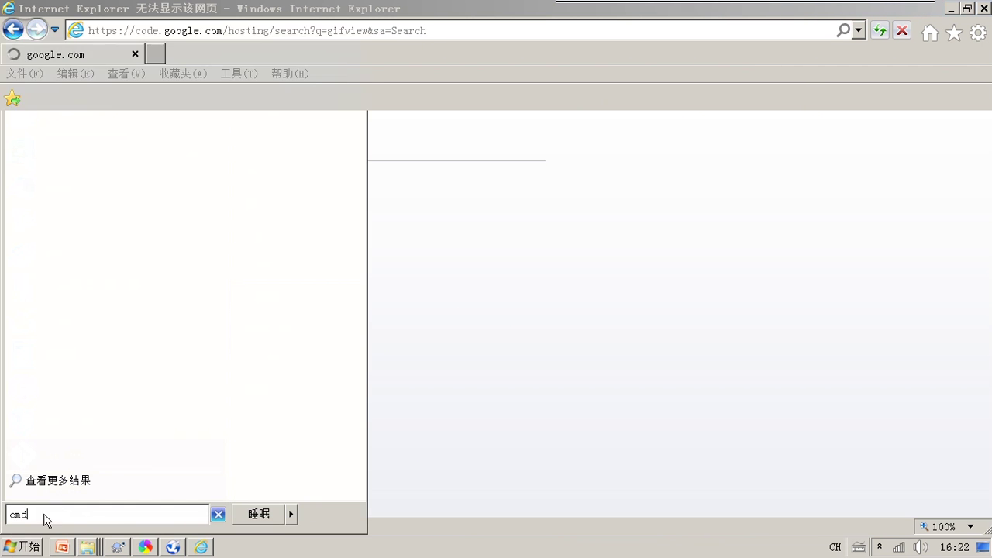
pyautogui.press('Return')
pyautogui.write('ping www.ba')
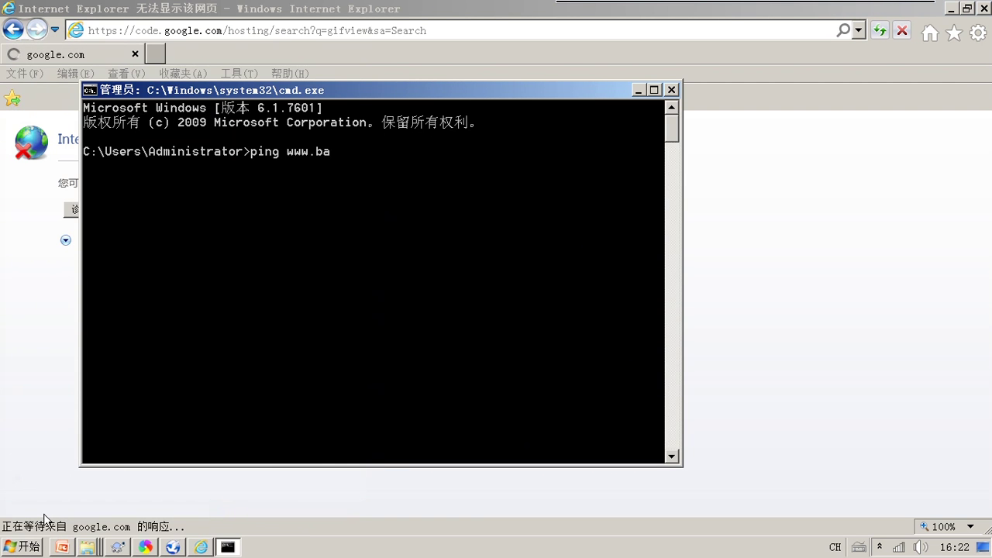
pyautogui.press('BackSpace')
pyautogui.press('BackSpace')
pyautogui.press('BackSpace')
pyautogui.press('BackSpace')
pyautogui.press('BackSpace')
pyautogui.press('BackSpace')
pyautogui.press('BackSpace')
pyautogui.press('BackSpace')
pyautogui.write('-t www.baidu.com')
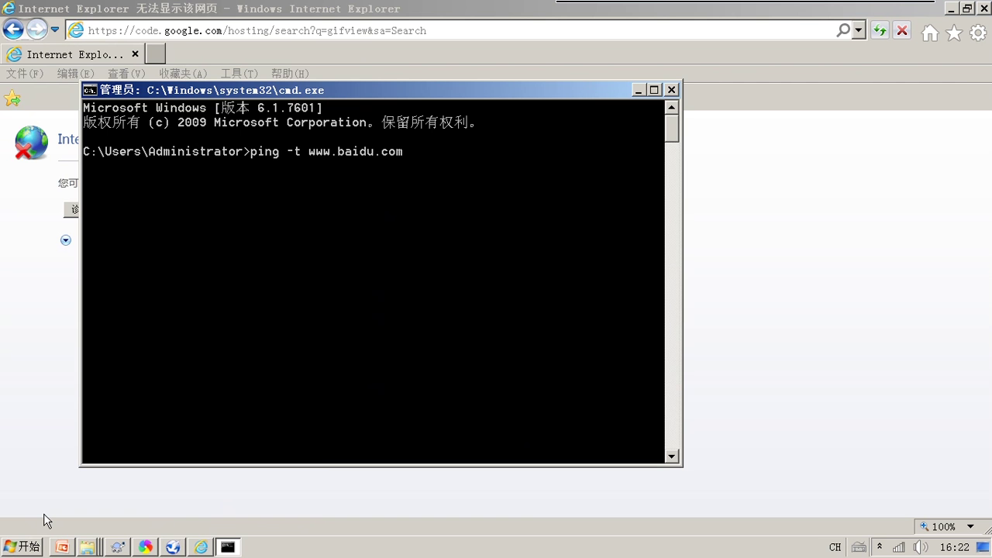
pyautogui.press('Return')
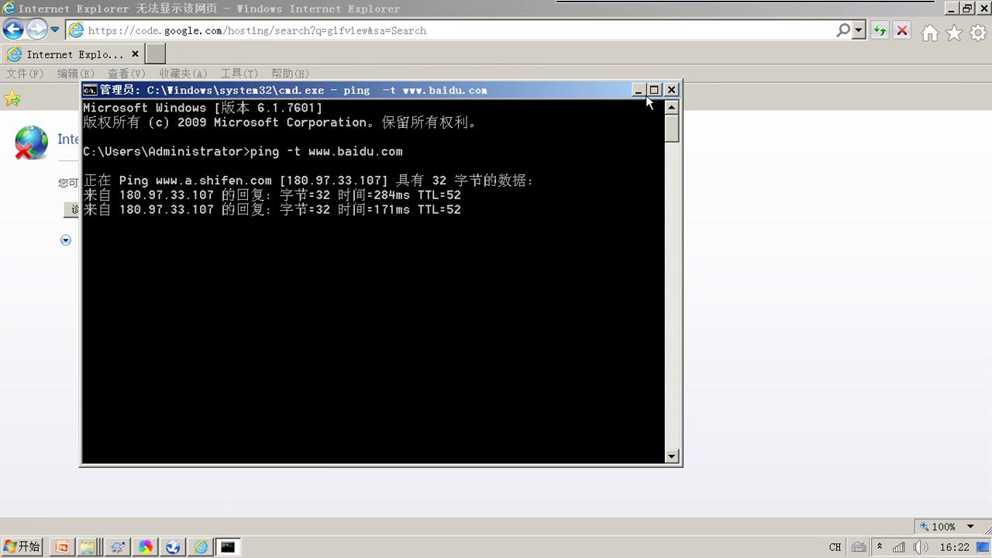
pyautogui.click(639, 89)
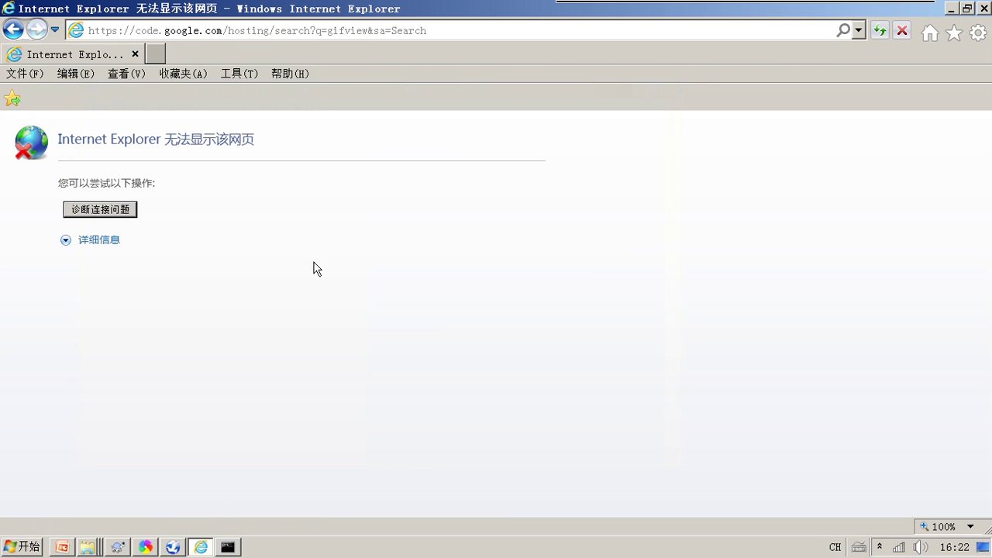
# Reload the gifview search results page and check the 自由门 server connection, minimising its window
pyautogui.click(325, 30)
pyautogui.press('Return')
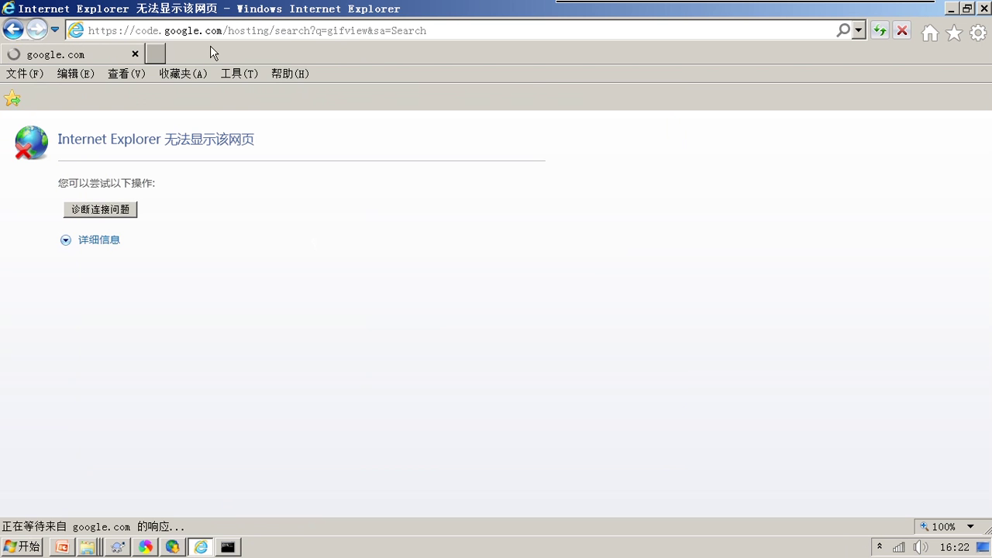
pyautogui.click(172, 547)
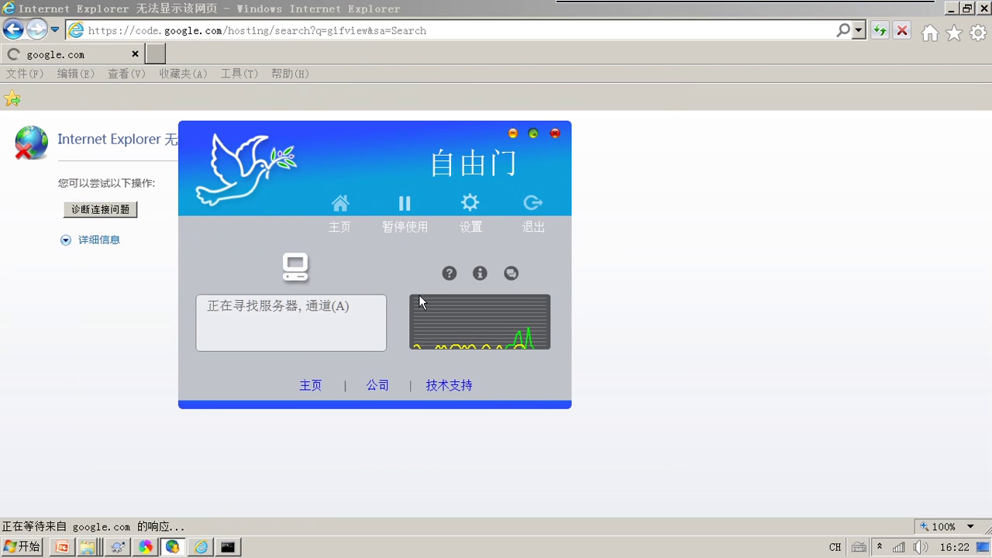
pyautogui.click(513, 133)
# Examine the https address of the gifview search and the page's loading progress
pyautogui.click(325, 34)
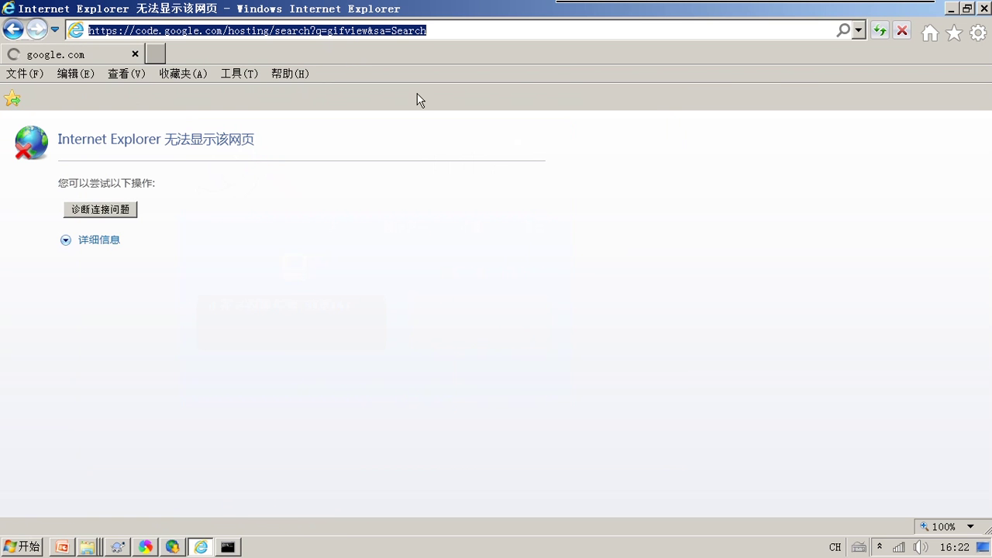
pyautogui.click(270, 31)
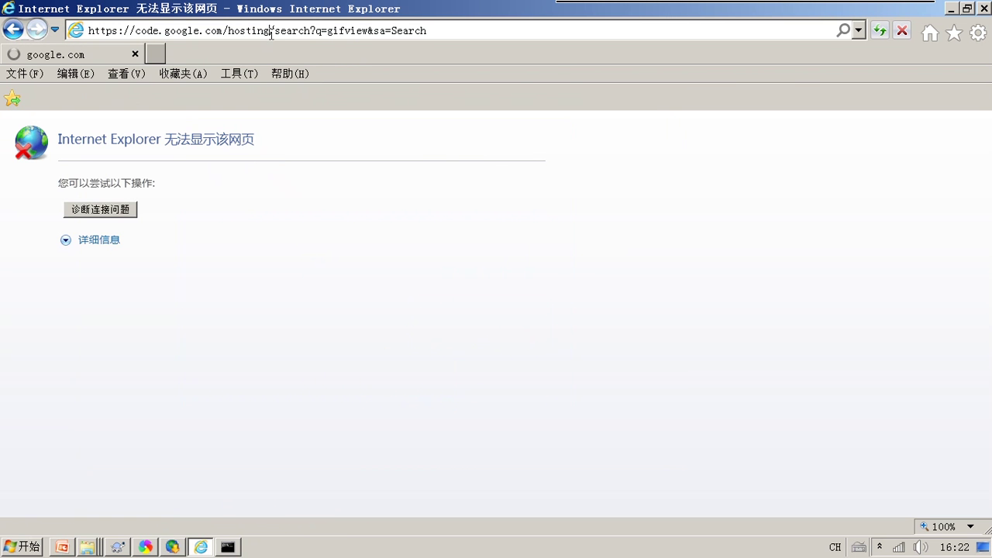
pyautogui.click(480, 34)
pyautogui.click(492, 34)
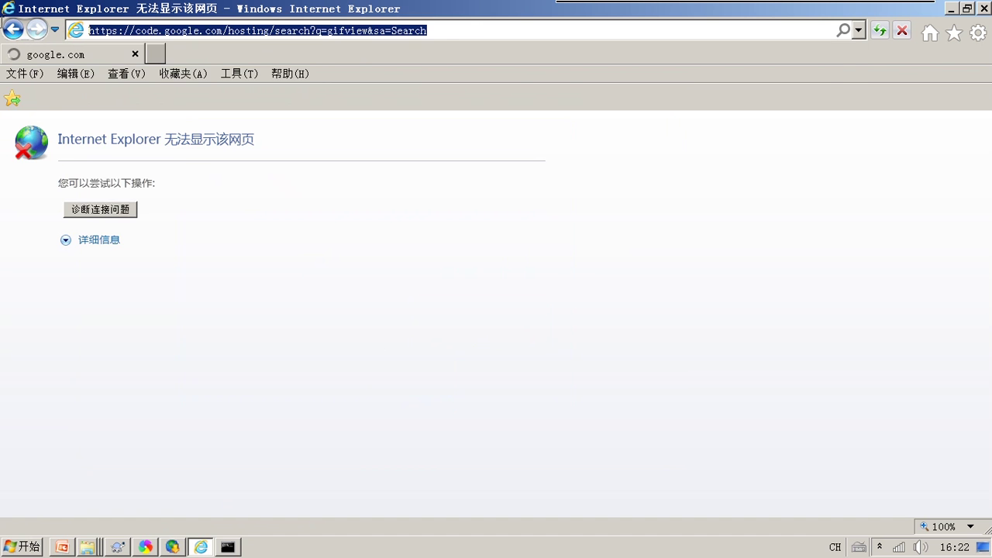
pyautogui.click(245, 31)
pyautogui.click(109, 363)
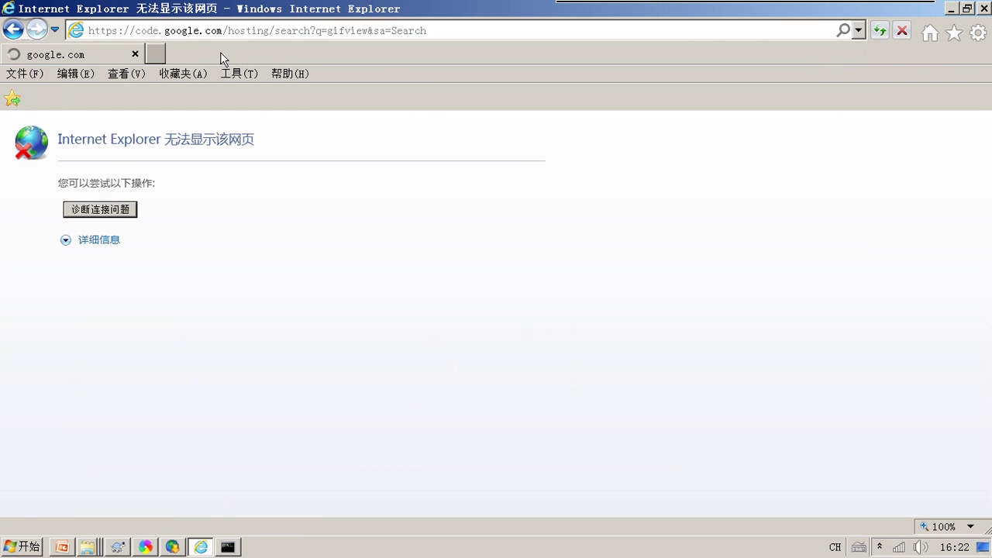
pyautogui.click(245, 33)
pyautogui.click(195, 33)
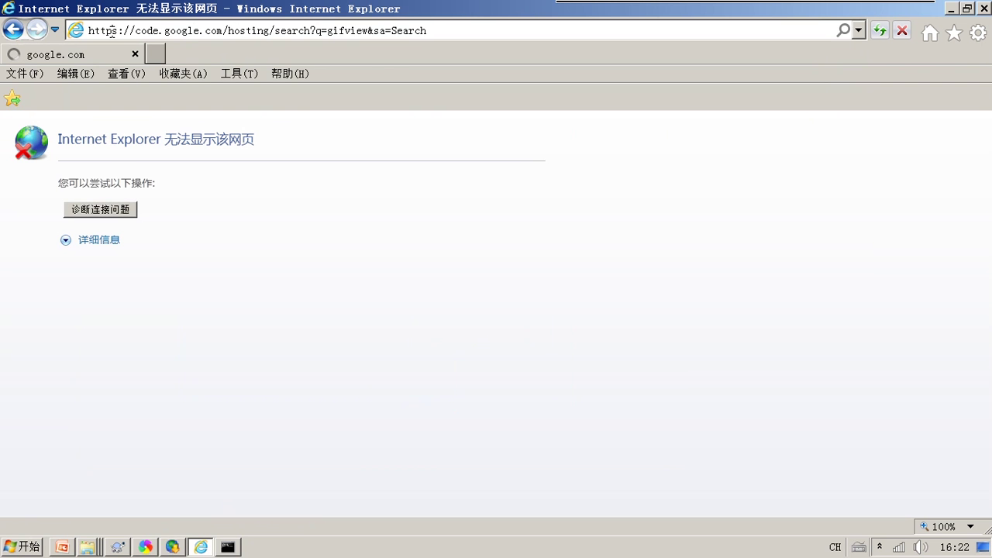
pyautogui.moveTo(111, 31); pyautogui.dragTo(438, 31)
pyautogui.click(442, 32)
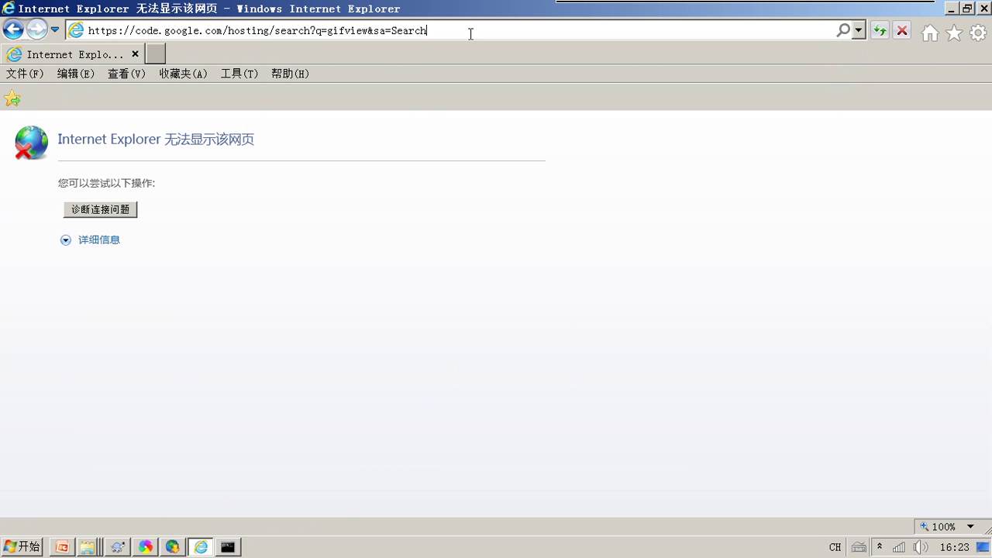
pyautogui.click(452, 35)
# Bring up the running ping console and maximise it to review the reply times
pyautogui.click(229, 548)
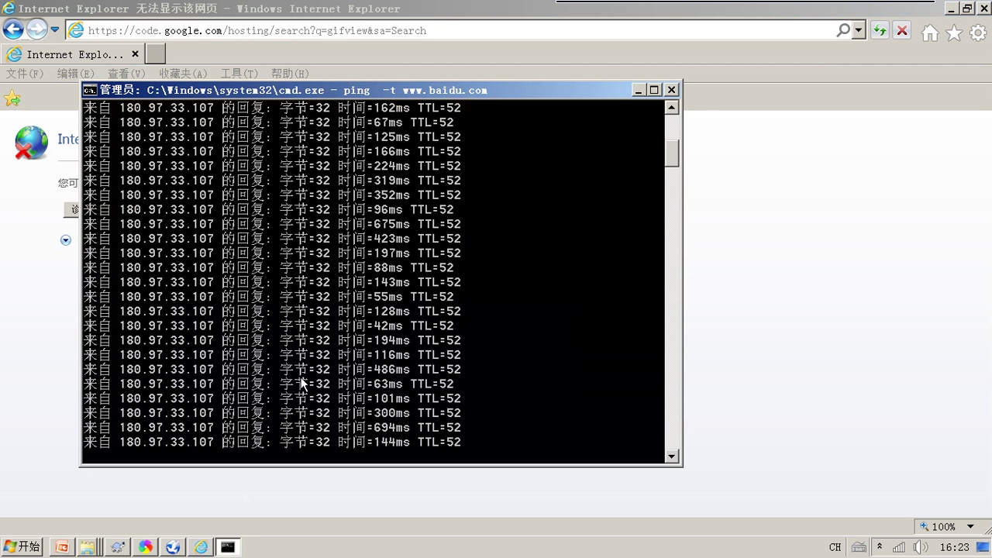
pyautogui.click(654, 90)
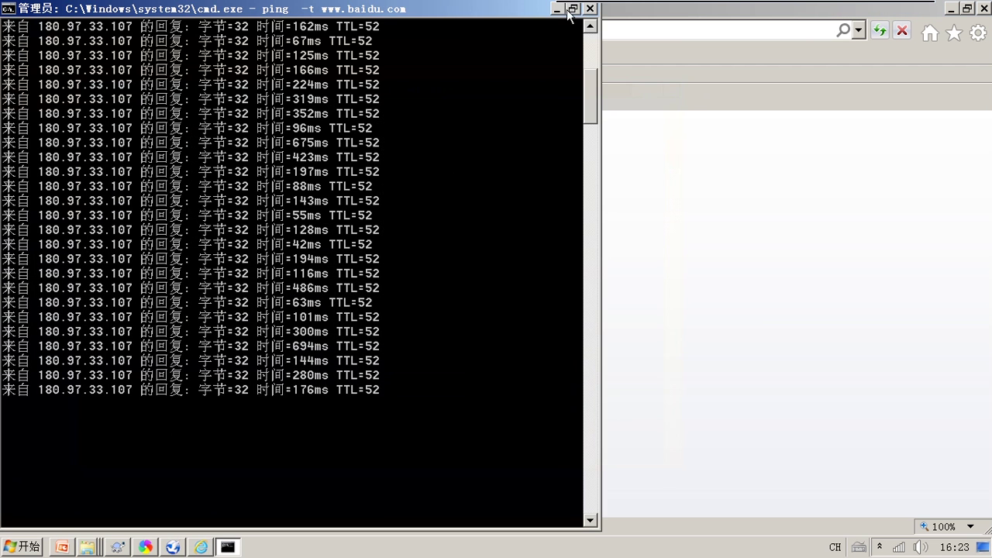
# Minimise the ping console and start a remote desktop connection to vagrancy8.cn with mstsc
pyautogui.click(559, 7)
pyautogui.click(637, 90)
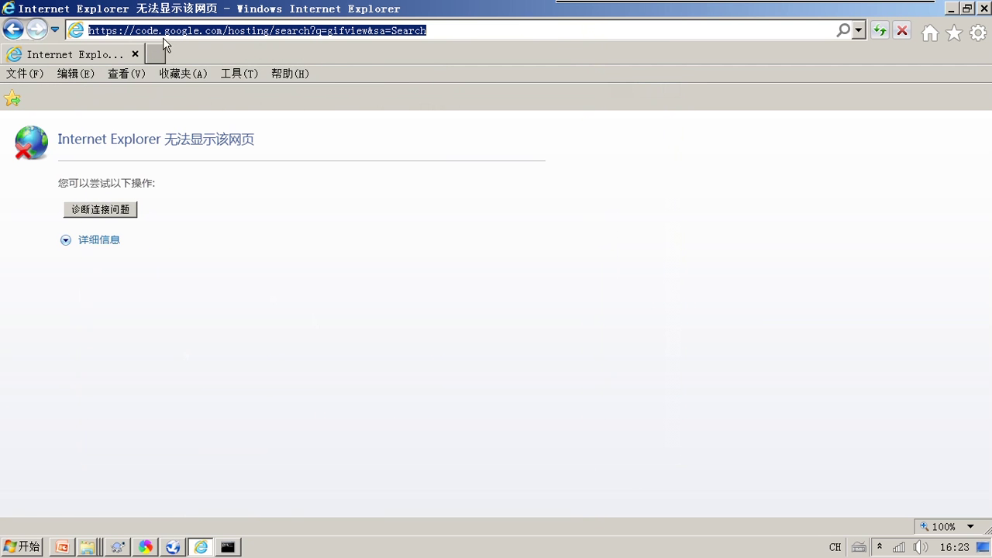
pyautogui.click(21, 547)
pyautogui.click(67, 511)
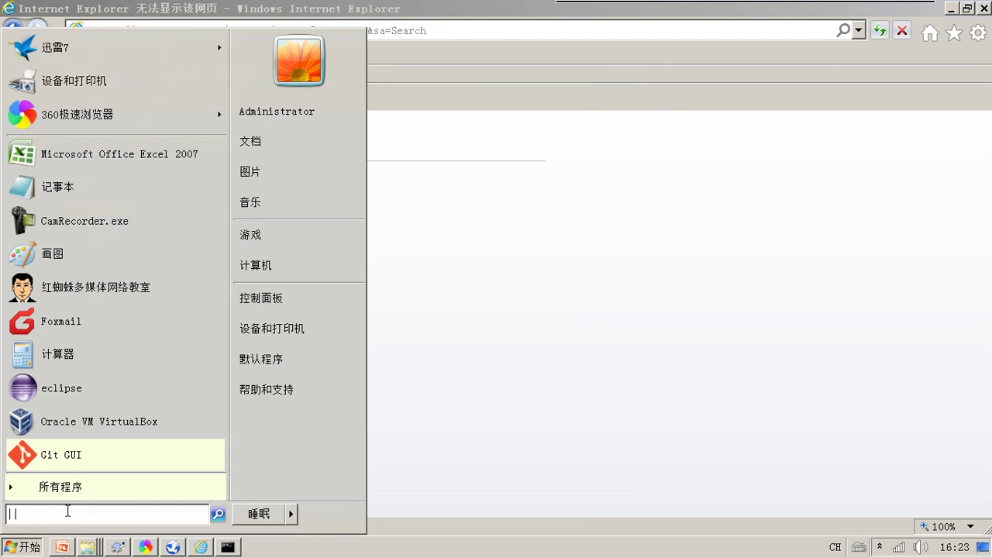
pyautogui.write('mstsc')
pyautogui.press('Return')
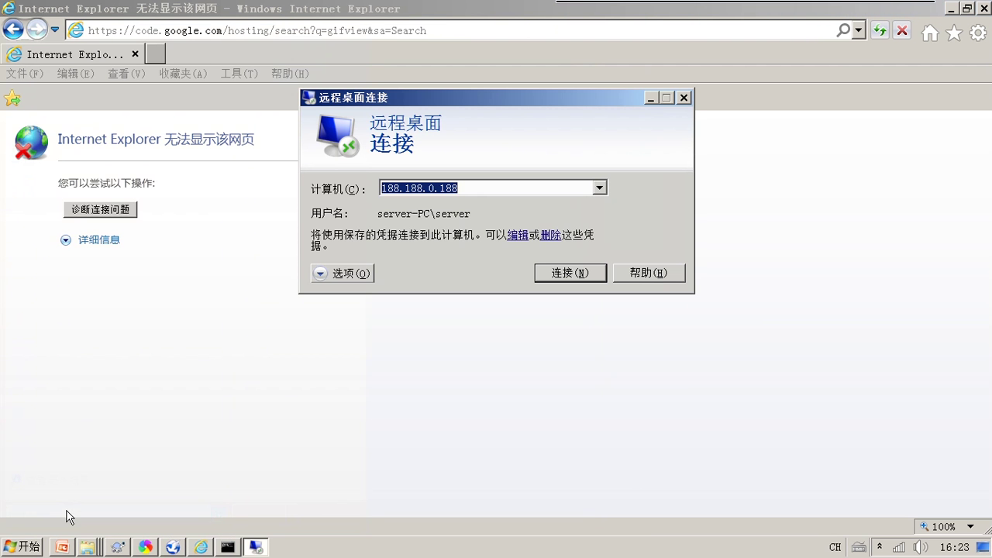
pyautogui.write('vagranc')
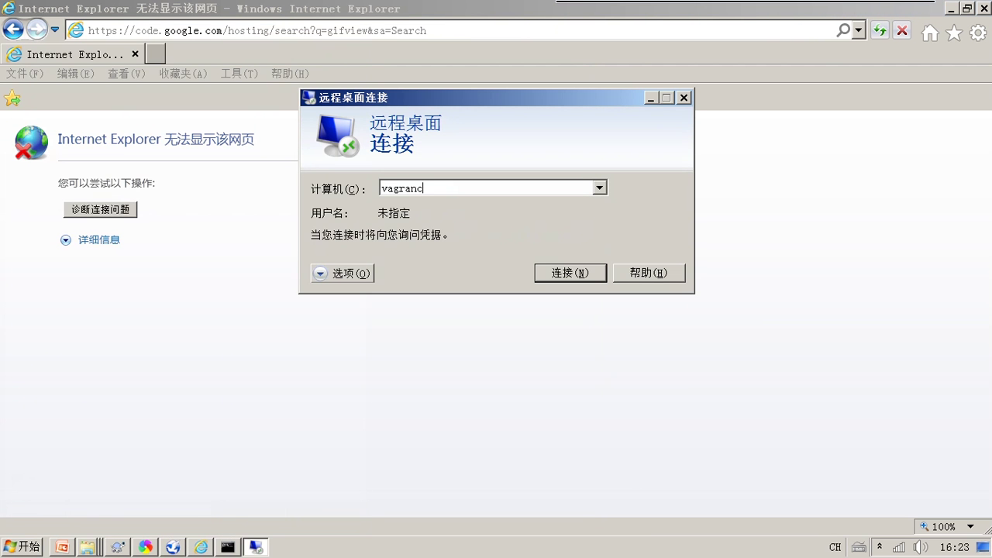
pyautogui.write('y8.cn')
pyautogui.press('Return')
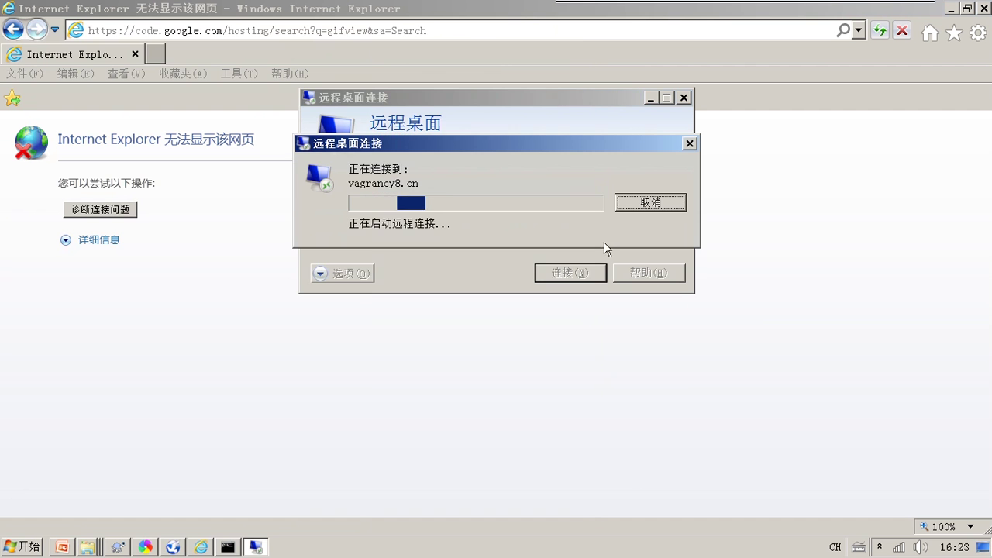
# Close the console window that is running the ping test
pyautogui.click(227, 547)
pyautogui.rightClick(227, 547)
pyautogui.click(208, 524)
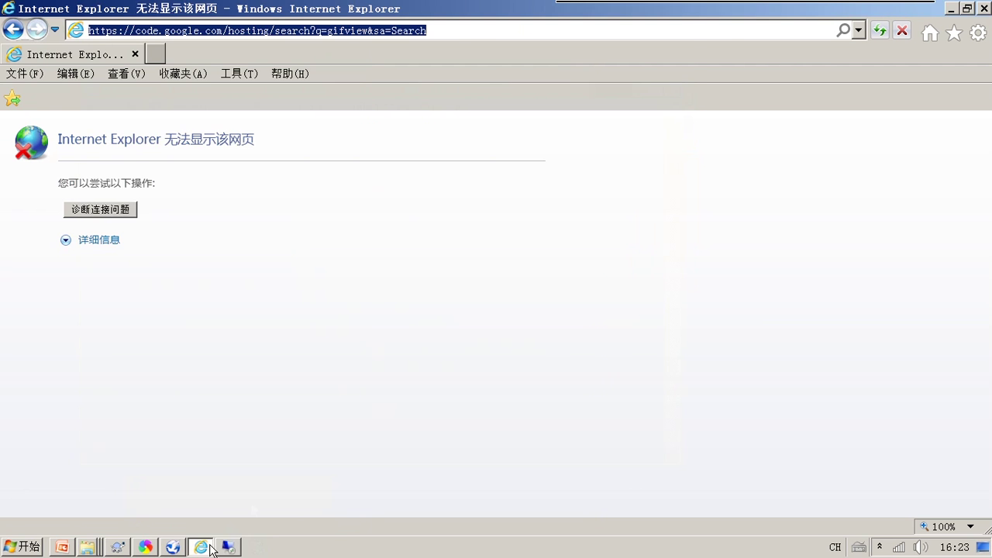
# Bring up the 自由门 window and request to exit the program
pyautogui.click(229, 546)
pyautogui.click(227, 547)
pyautogui.click(172, 546)
pyautogui.click(526, 224)
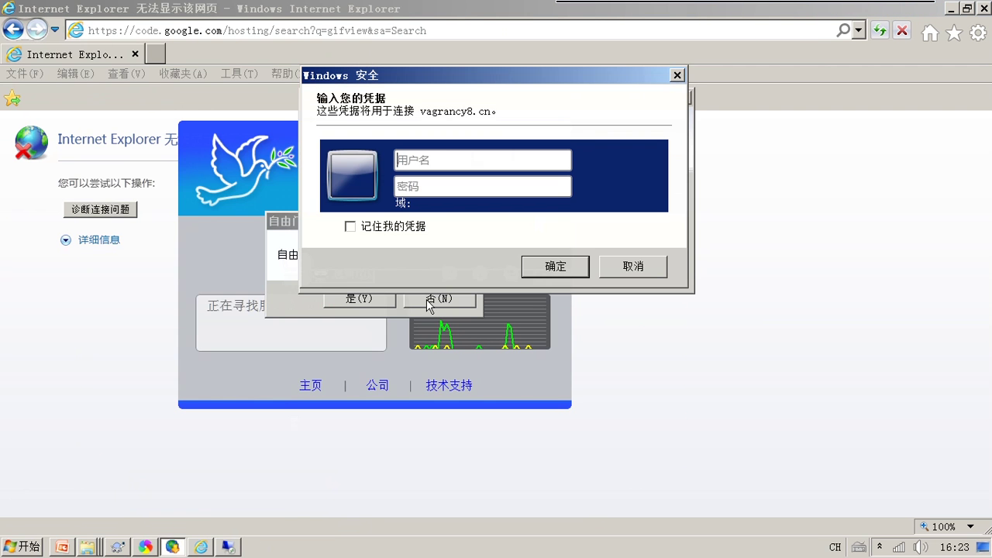
# Submit the remote desktop credentials for vagrancy8.cn with the user name administrator and the account password
pyautogui.press('capslock')
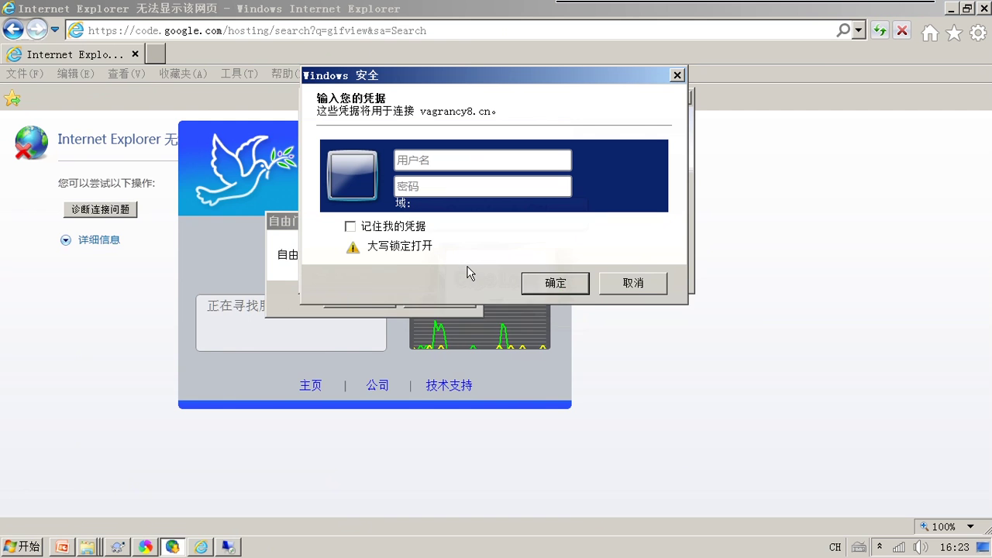
pyautogui.press('capslock')
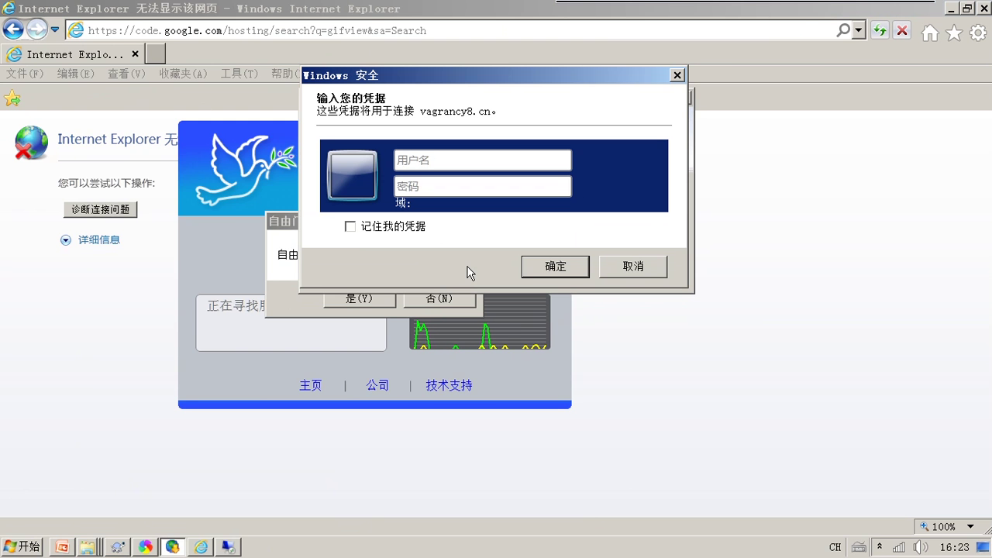
pyautogui.write('ad')
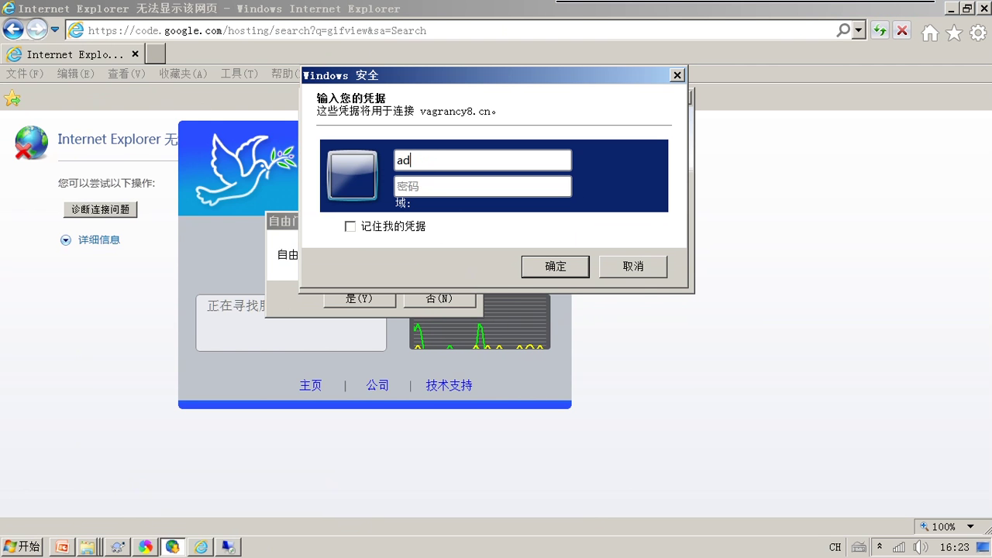
pyautogui.write('ministrator')
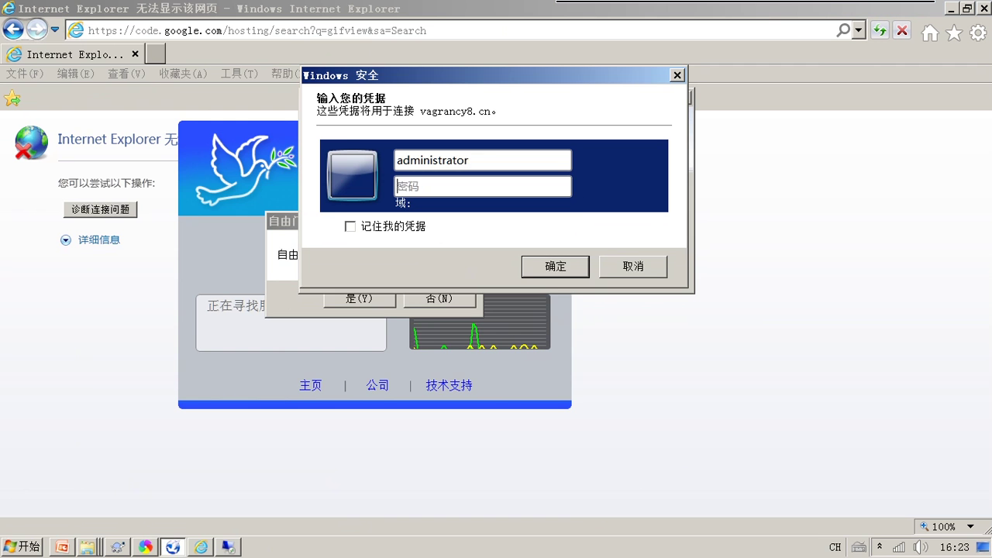
pyautogui.press('capslock')
pyautogui.write('**********')
pyautogui.press('capslock')
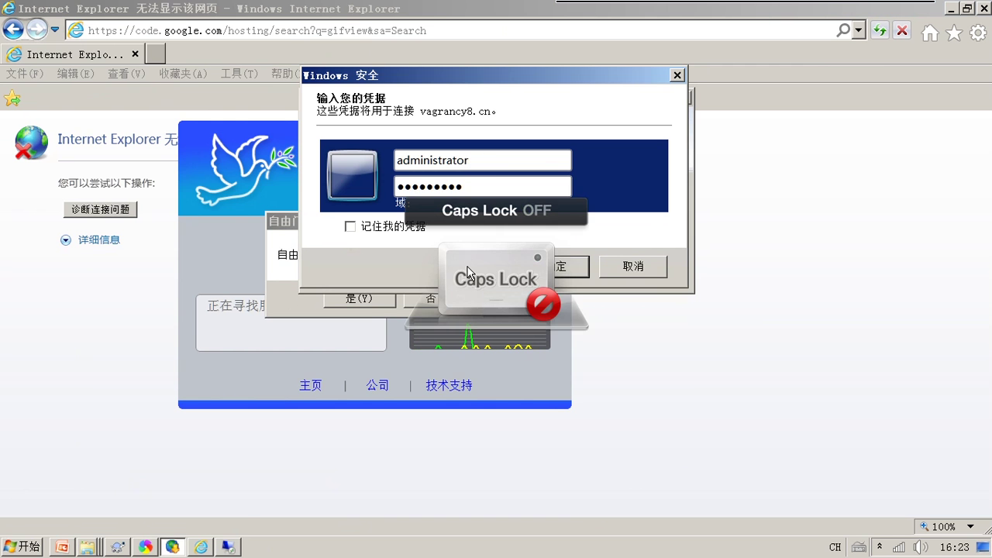
pyautogui.press('Return')
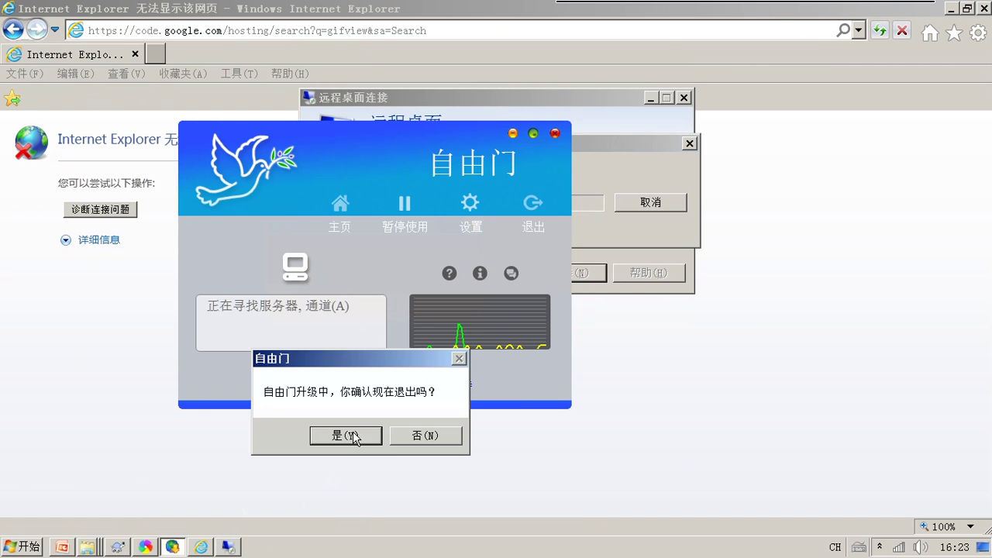
# Confirm exiting 自由门 and have it close the applications opened through its proxy
pyautogui.click(361, 439)
pyautogui.click(577, 335)
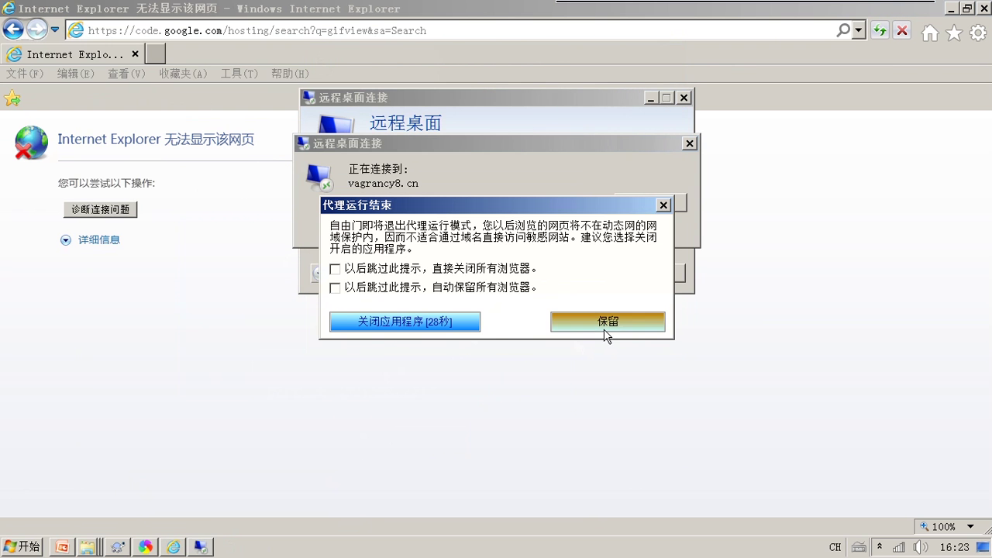
pyautogui.click(391, 324)
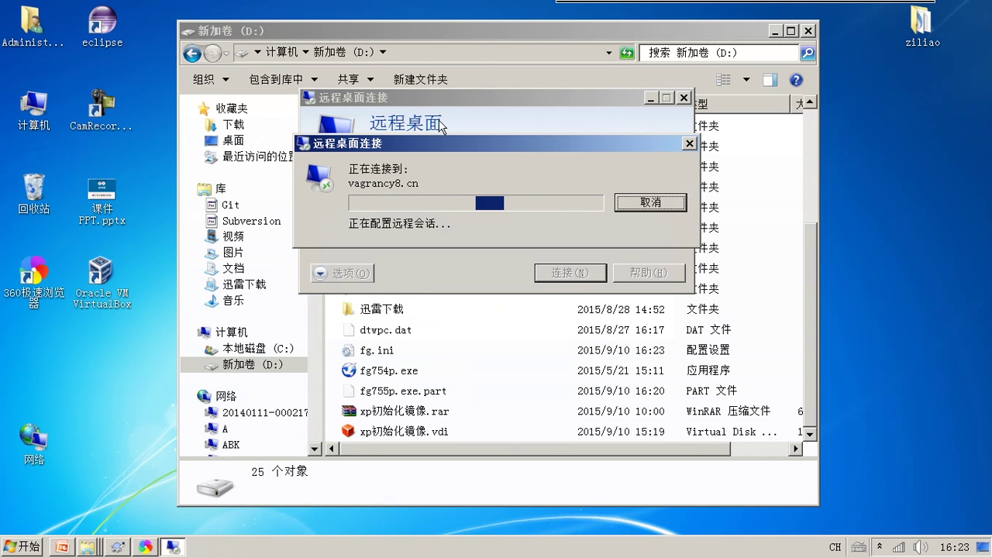
# Close the D: drive folder window and force the unresponsive TortoiseSVN Checkout to close
pyautogui.click(807, 33)
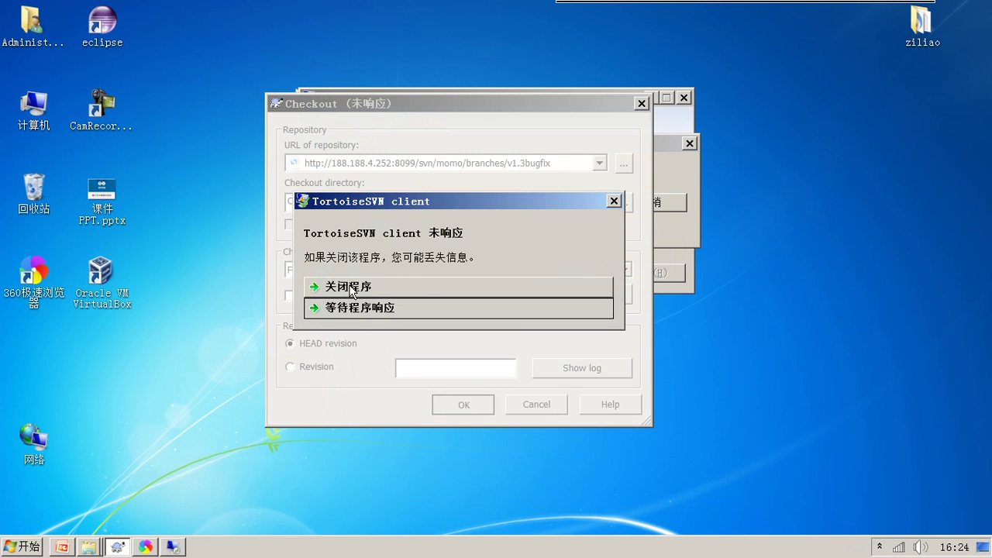
pyautogui.click(353, 286)
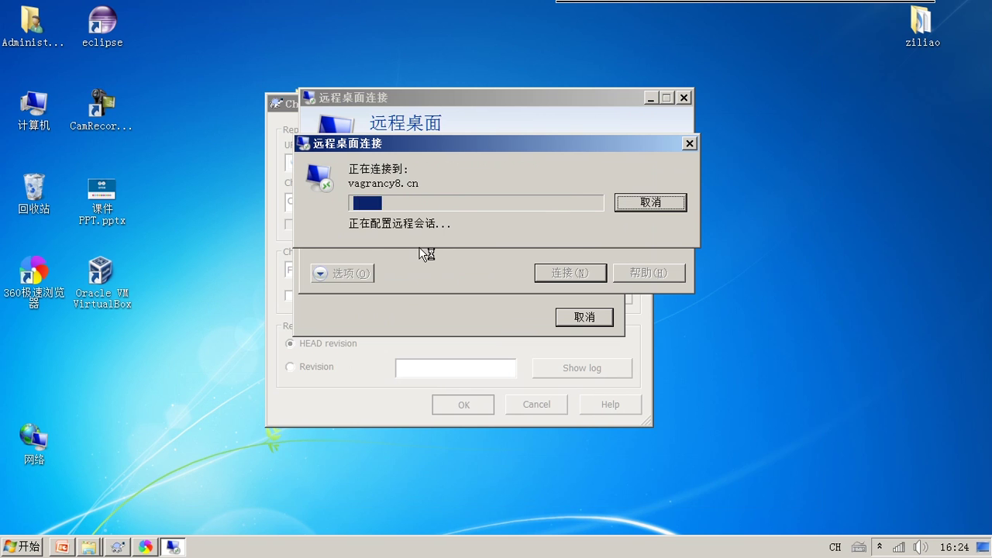
pyautogui.click(582, 318)
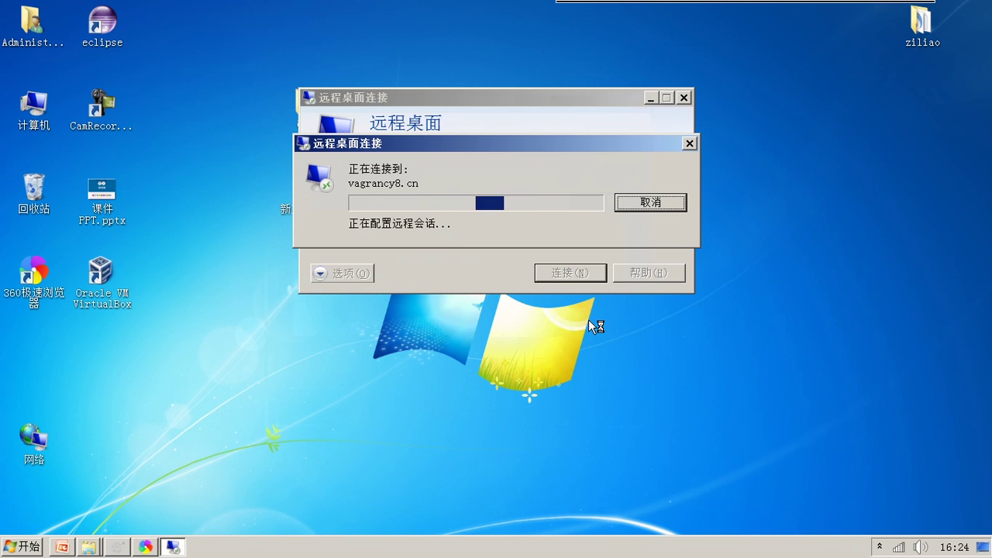
# Check the list of current and available wireless network connections, closing it again
pyautogui.click(899, 547)
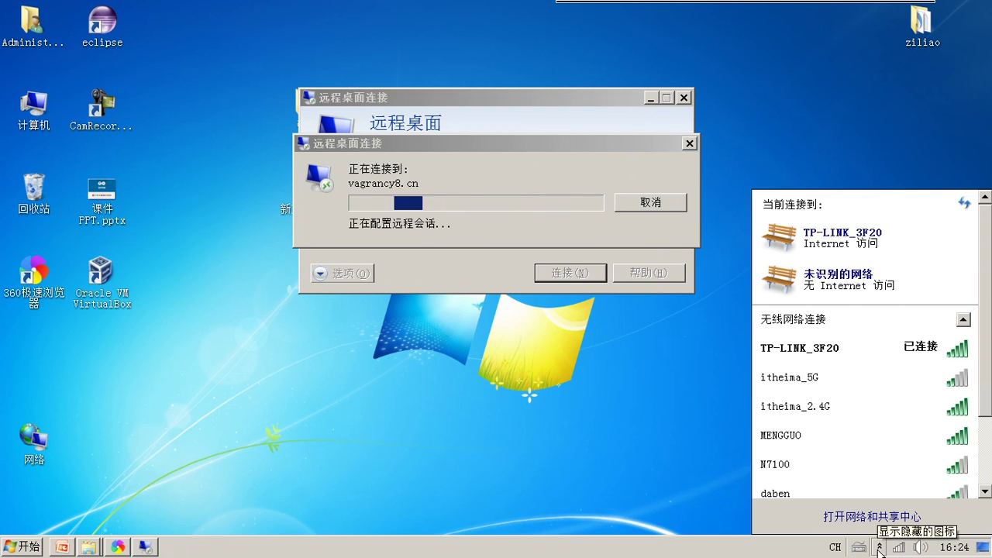
pyautogui.click(686, 475)
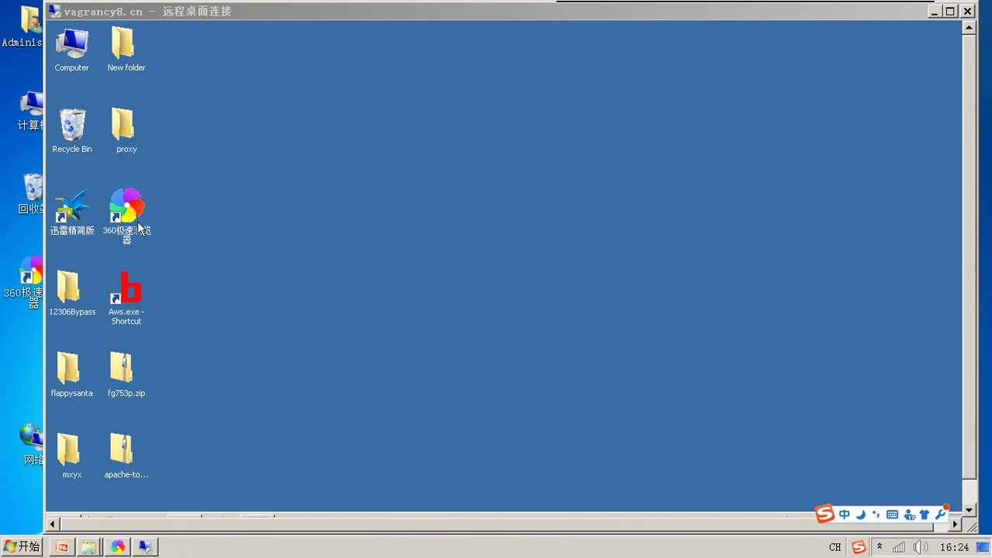
# Launch the 360极速浏览器 browser on the remote desktop and open code.google.com
pyautogui.doubleClick(134, 230)
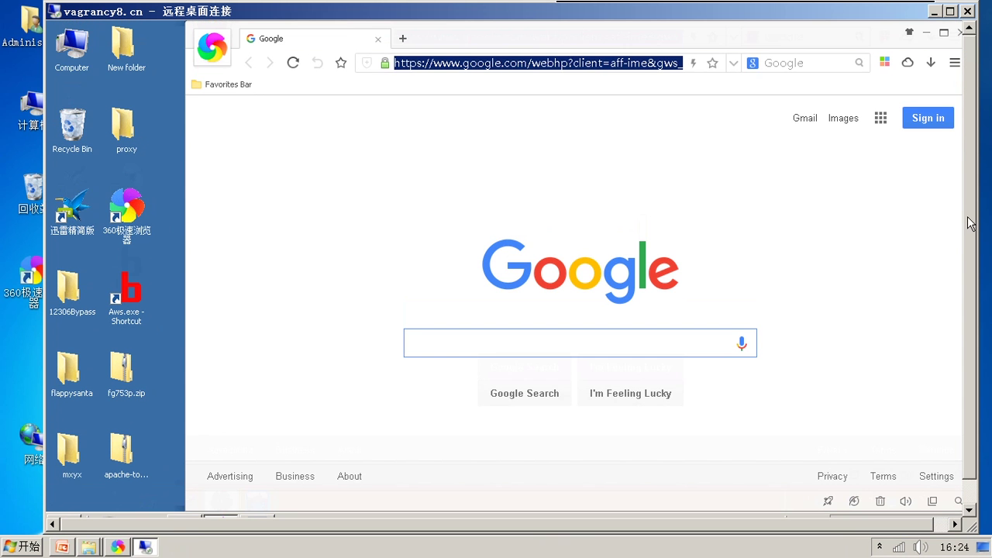
pyautogui.write('code.goo')
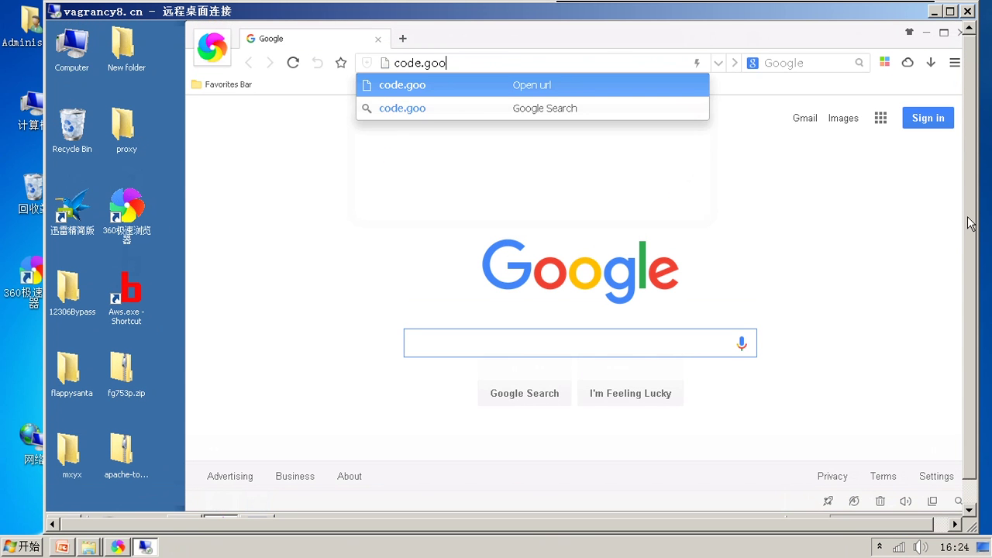
pyautogui.write('gle.com')
pyautogui.press('Return')
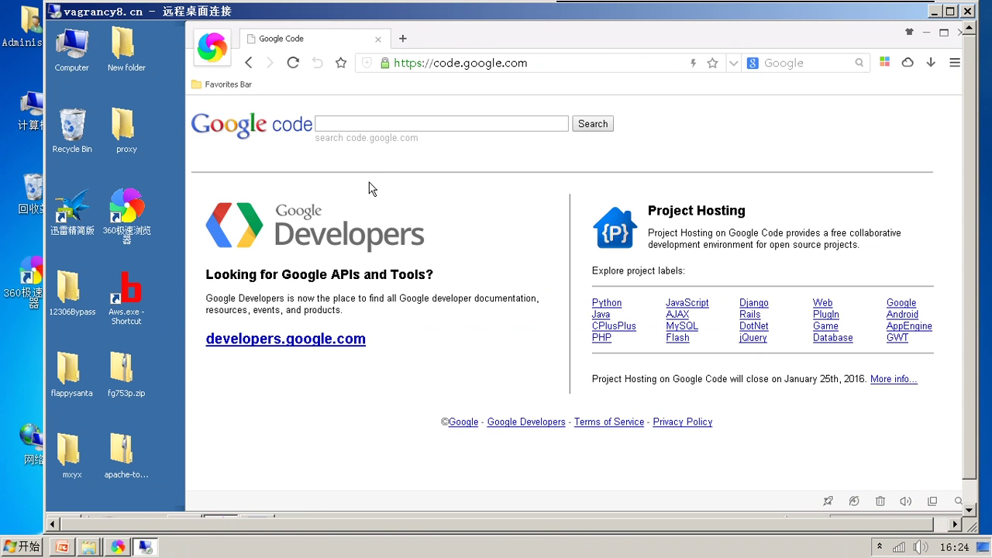
# Search Google Code for gifview
pyautogui.click(388, 125)
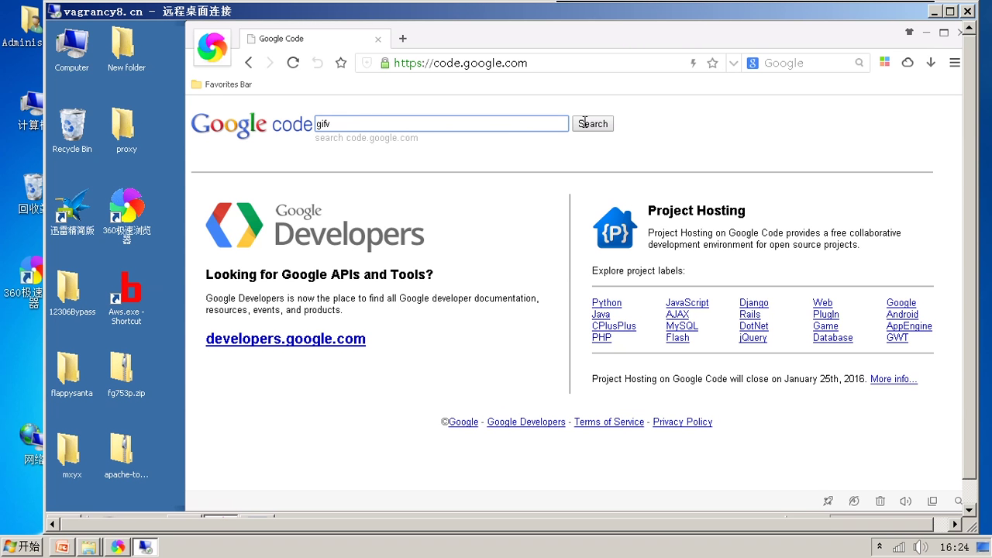
pyautogui.write('gifview')
pyautogui.press('Return')
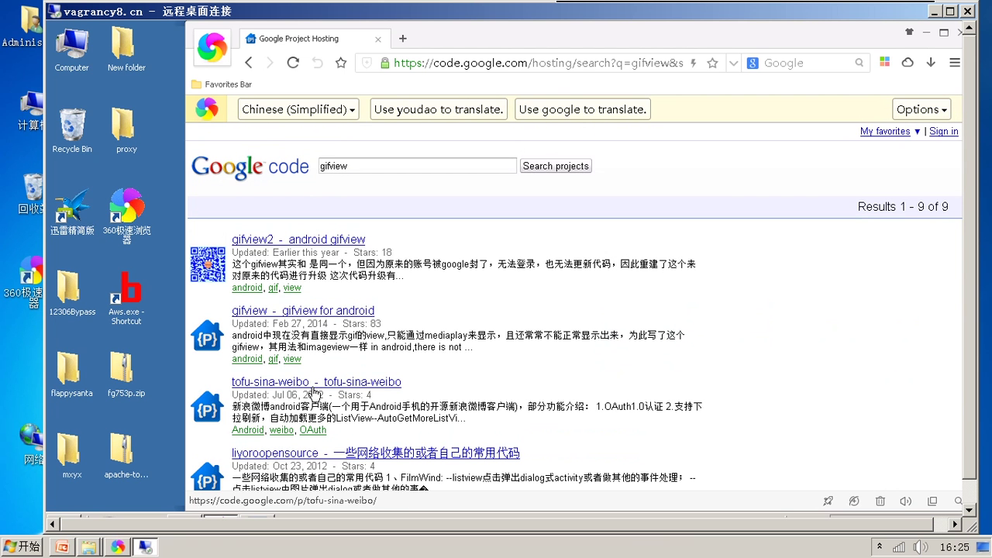
# Look through the search results, then open the gifview2 project and its list of downloads
pyautogui.scroll(-2, 324, 385)
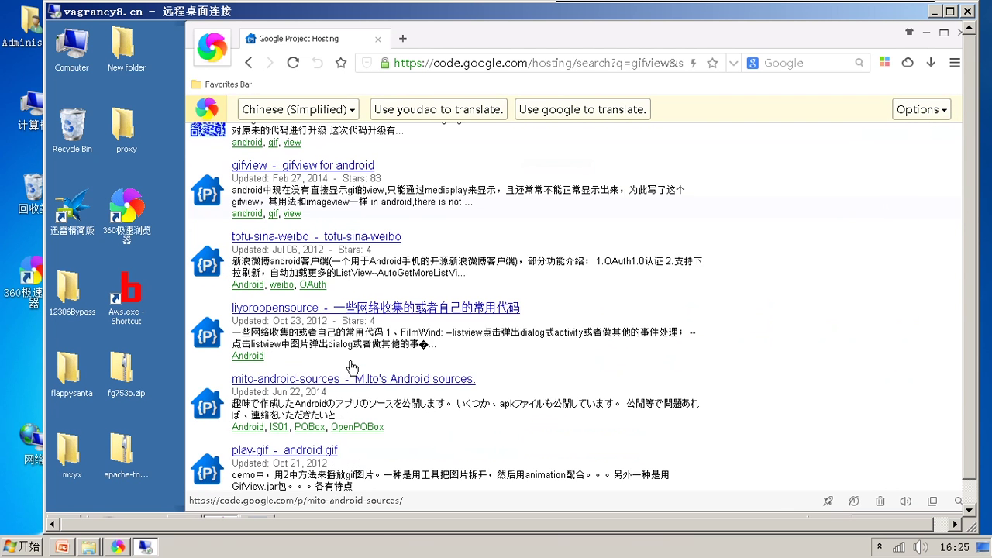
pyautogui.scroll(-1, 425, 308)
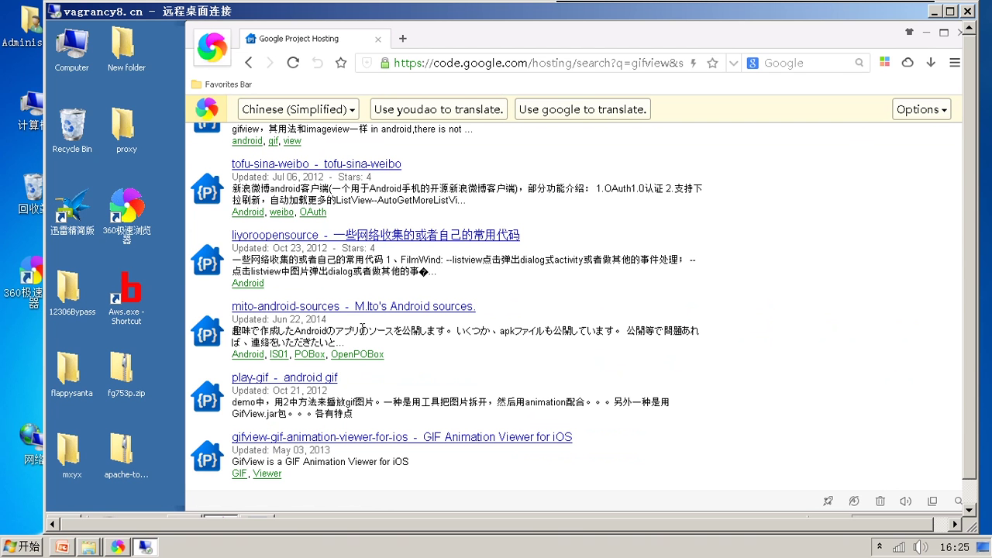
pyautogui.scroll(3, 394, 326)
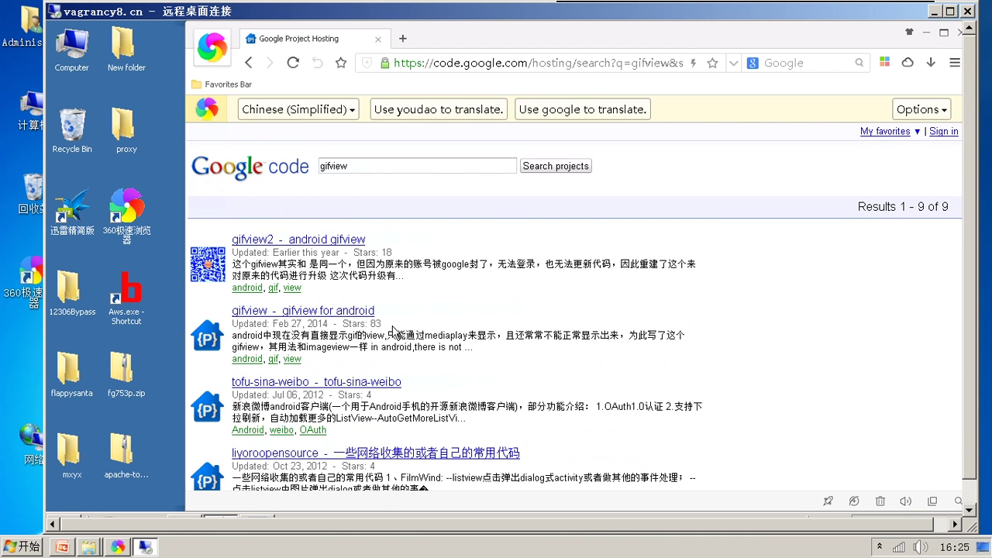
pyautogui.click(325, 239)
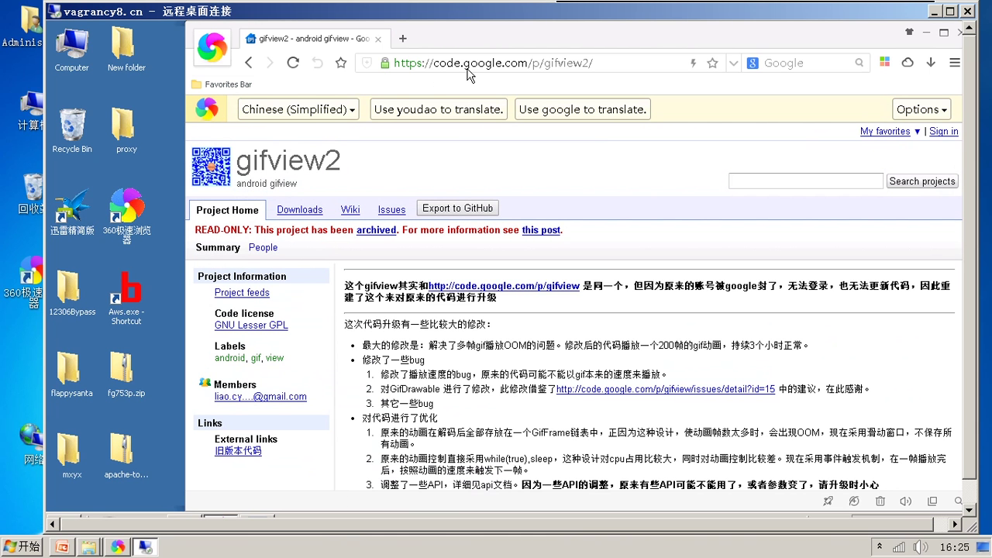
pyautogui.click(300, 210)
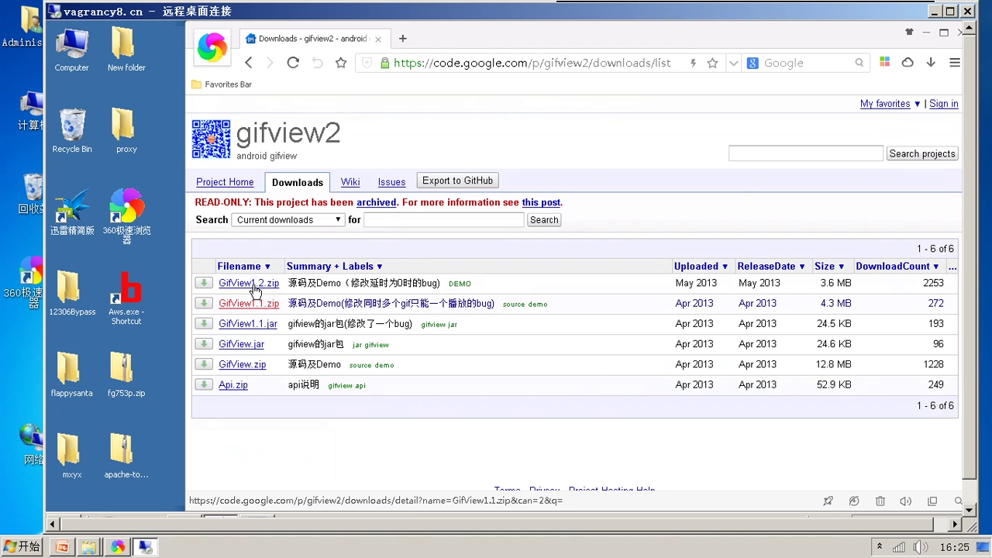
# Download GifView1.2.zip from the gifview2 downloads to C:\Users\Administrator\Desktop
pyautogui.click(247, 285)
pyautogui.click(262, 287)
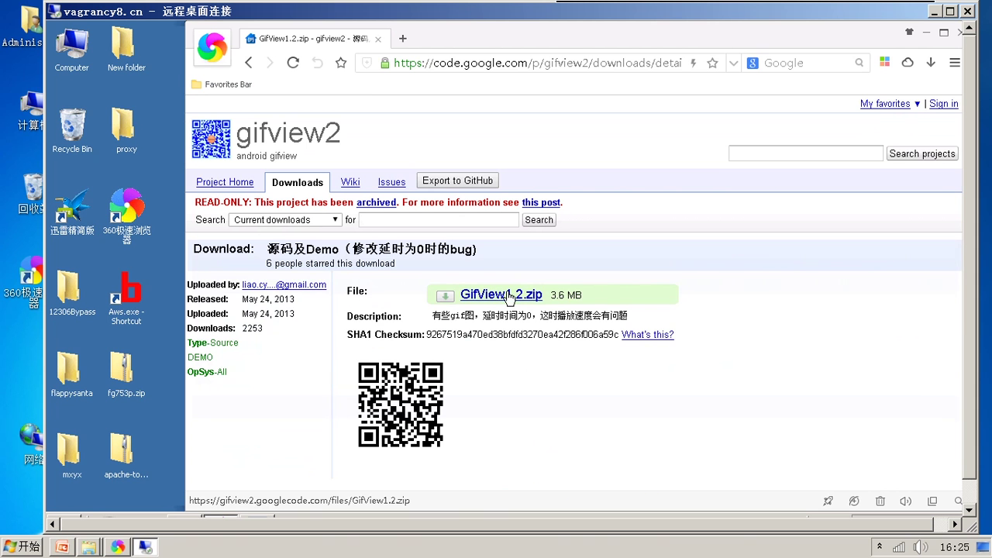
pyautogui.click(509, 296)
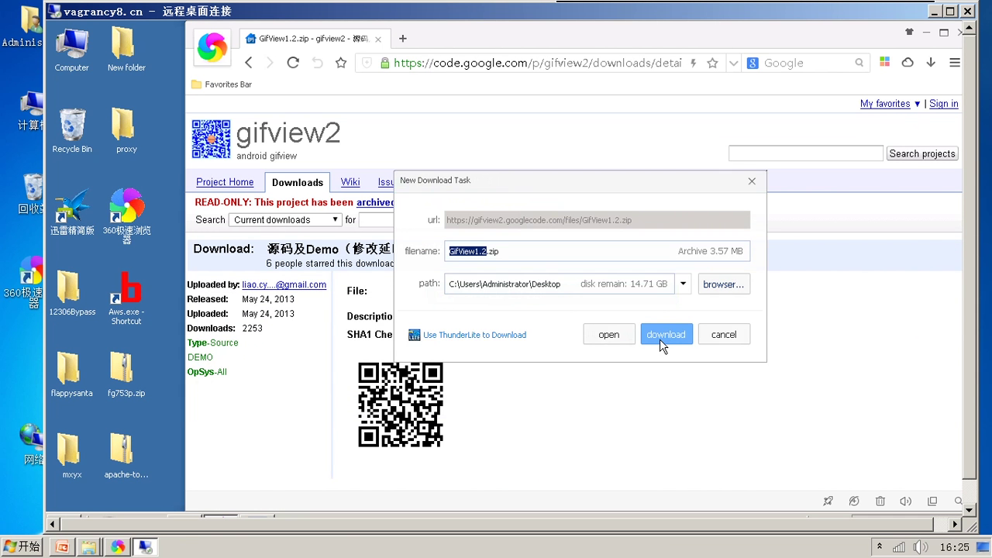
pyautogui.click(660, 339)
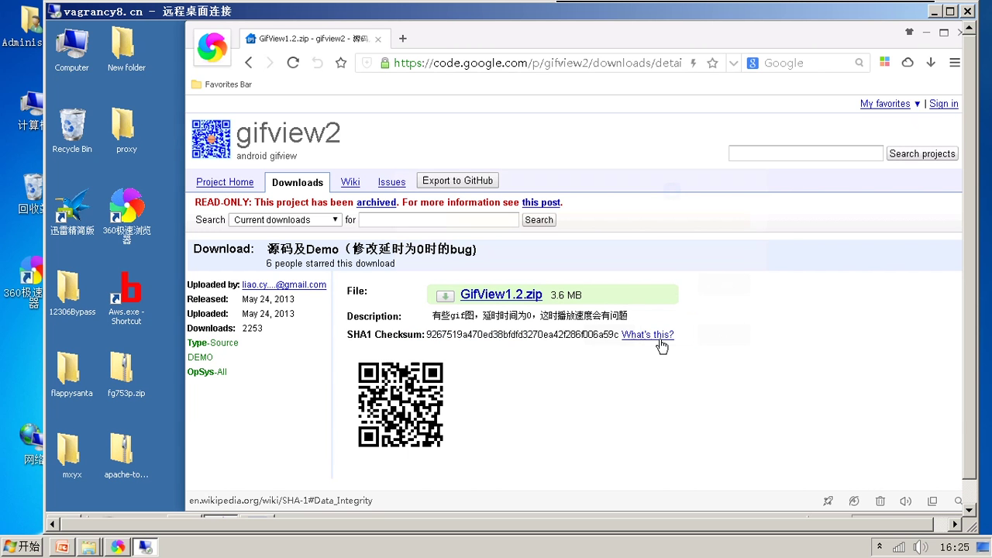
# Copy GifView1.2.zip from the remote desktop and paste it onto the local desktop
pyautogui.click(924, 35)
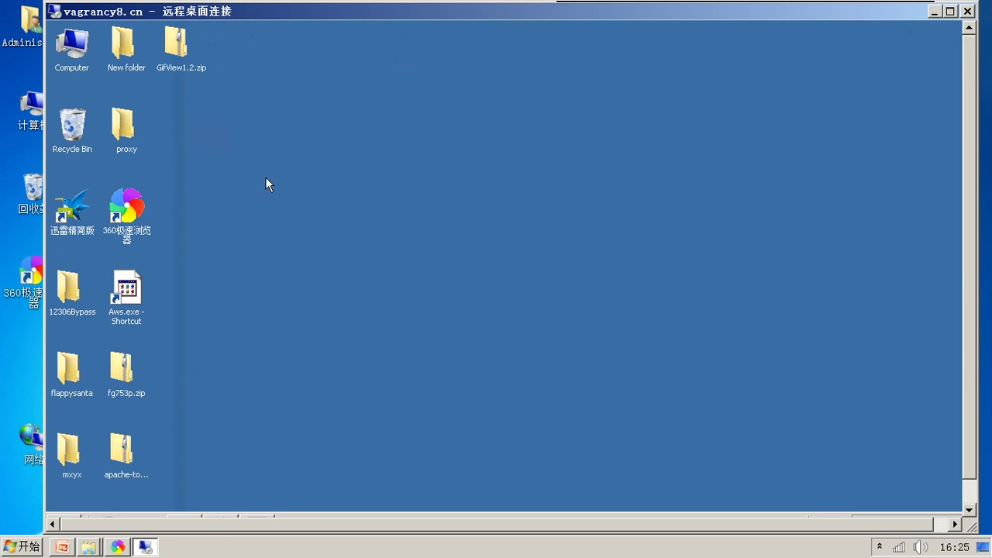
pyautogui.rightClick(175, 53)
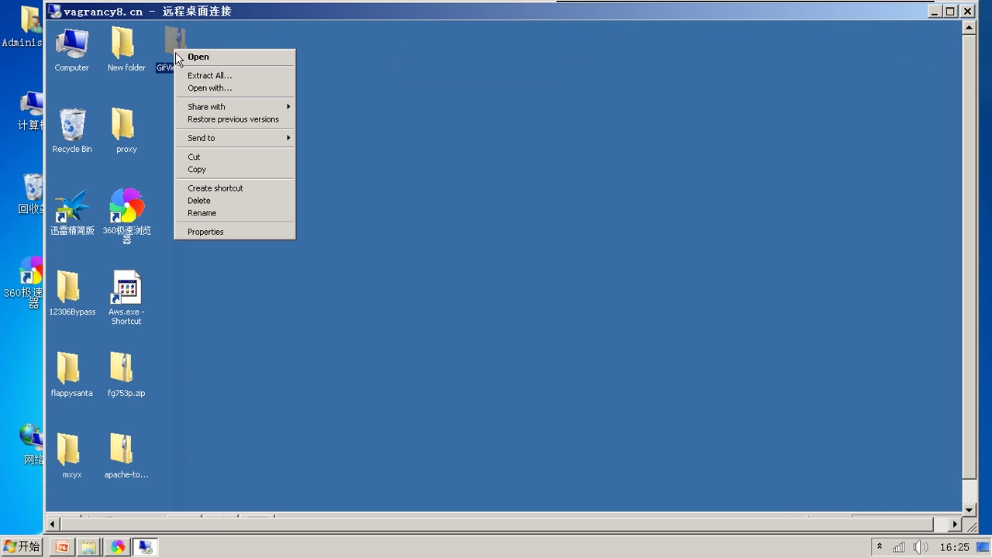
pyautogui.click(203, 167)
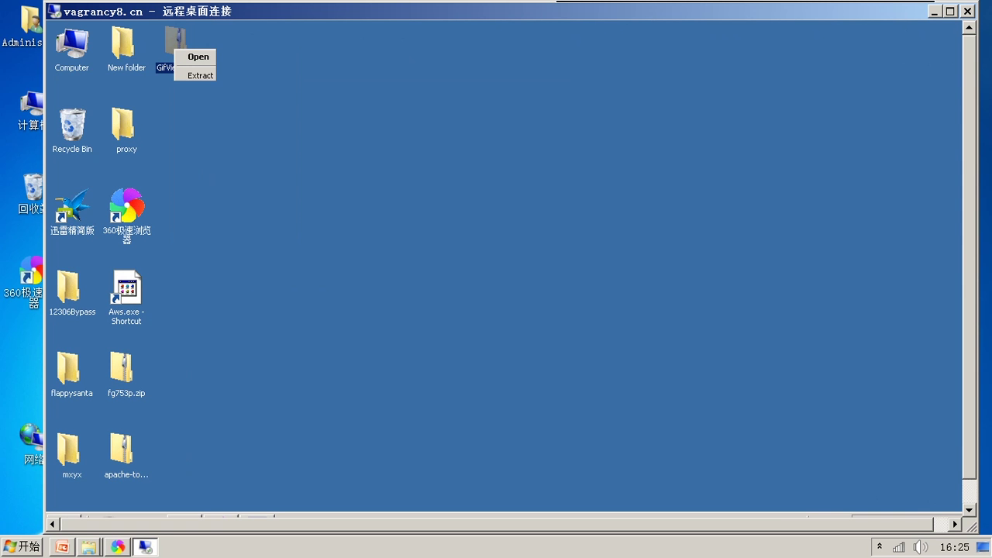
pyautogui.click(935, 11)
pyautogui.rightClick(303, 256)
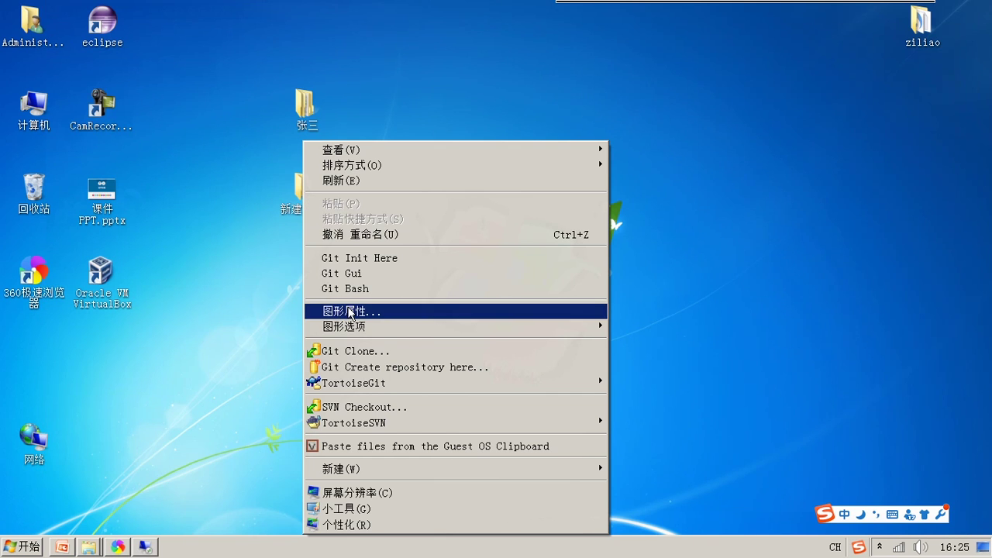
pyautogui.click(145, 547)
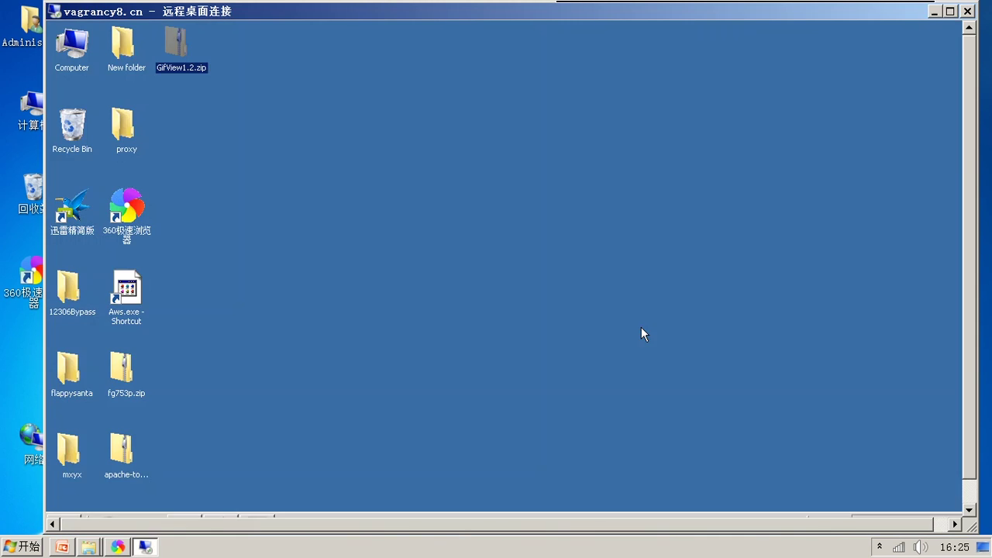
pyautogui.rightClick(172, 54)
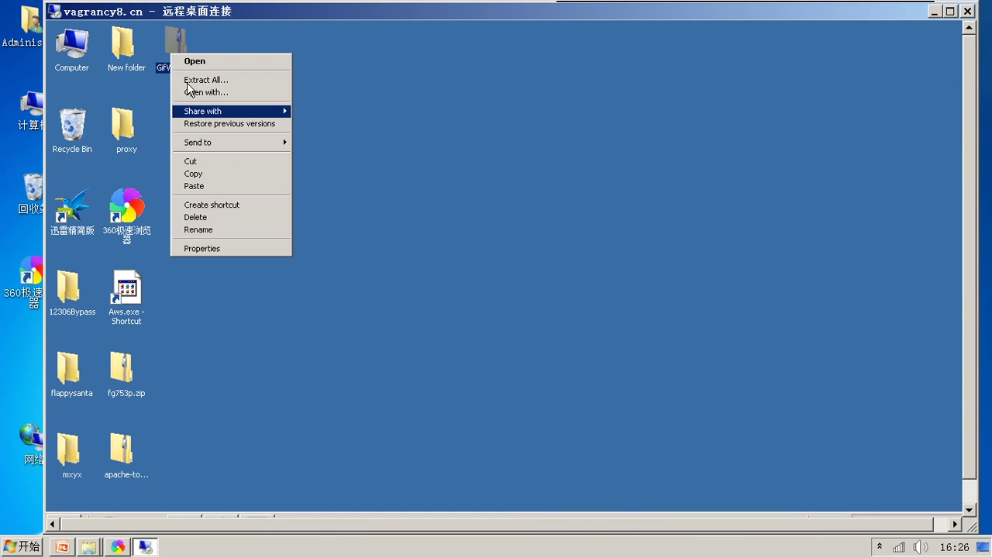
pyautogui.click(208, 175)
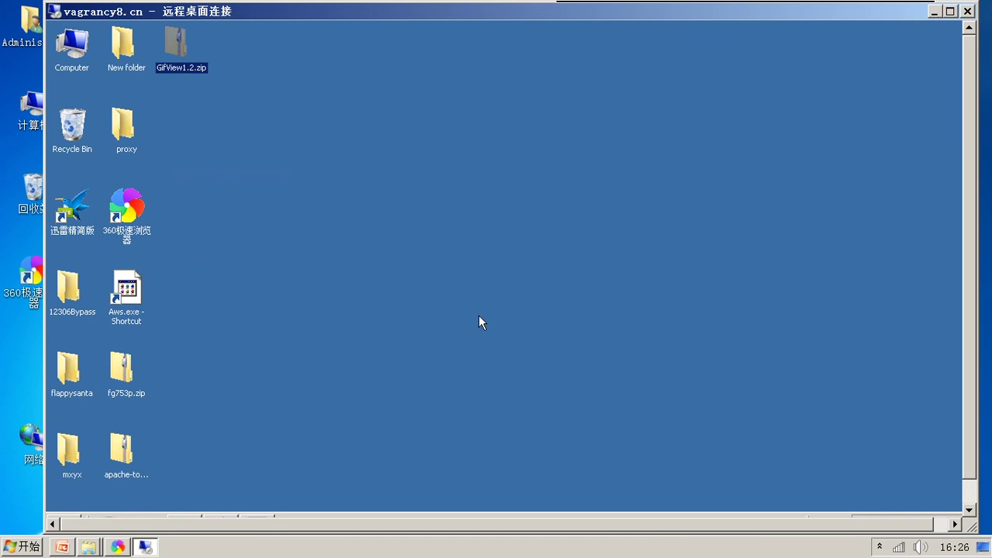
pyautogui.press('super+d')
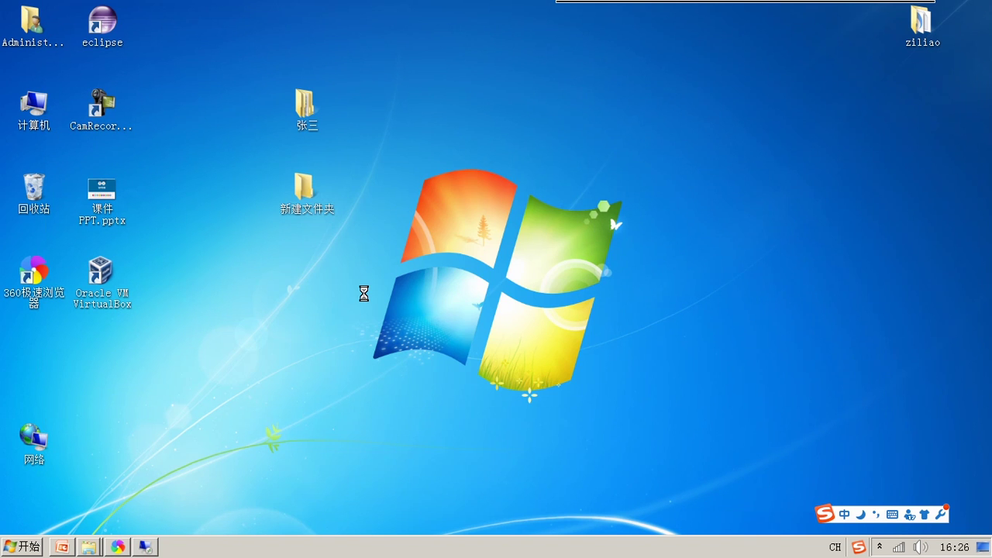
pyautogui.hotkey('shift', 'F10')
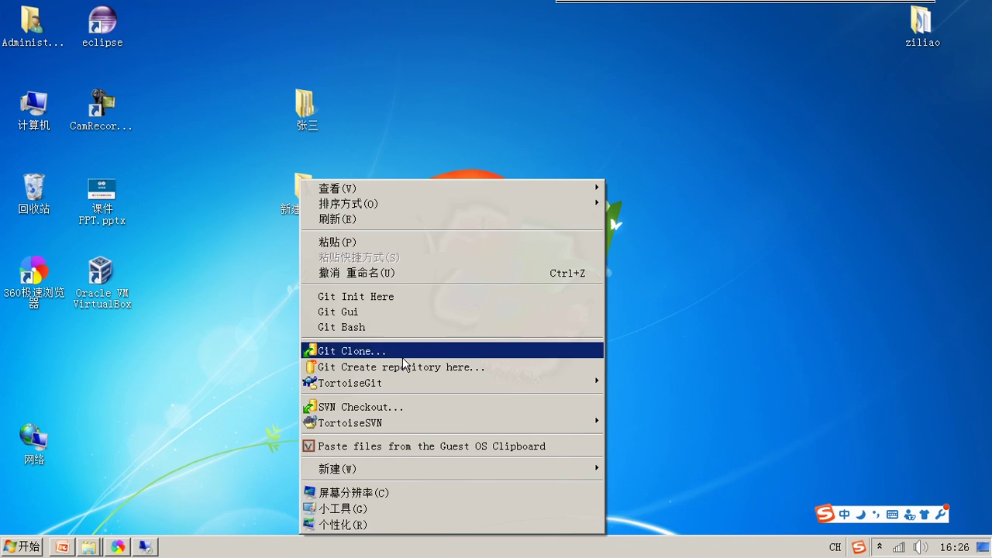
pyautogui.click(411, 243)
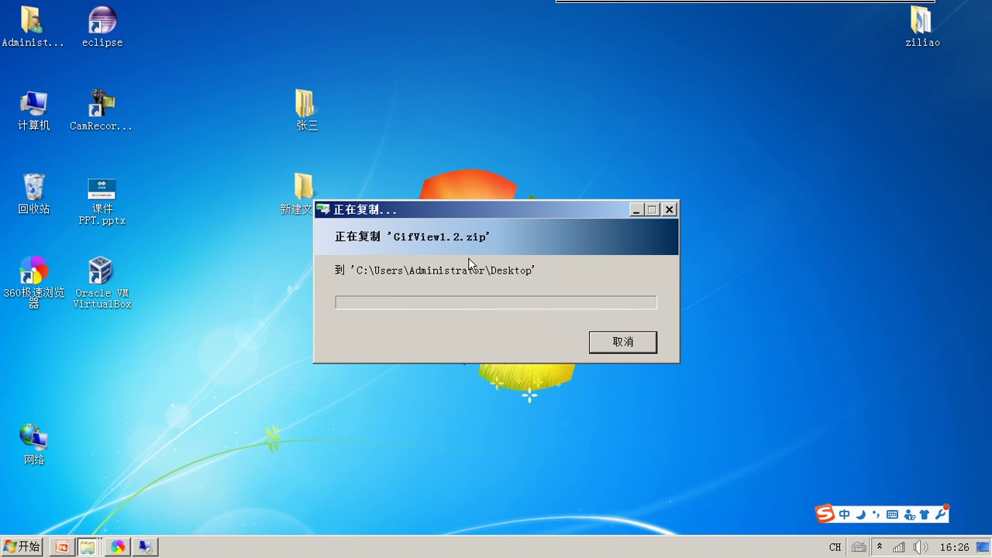
# Return to the Google Code search results for gifview in the browser on the remote desktop
pyautogui.click(118, 547)
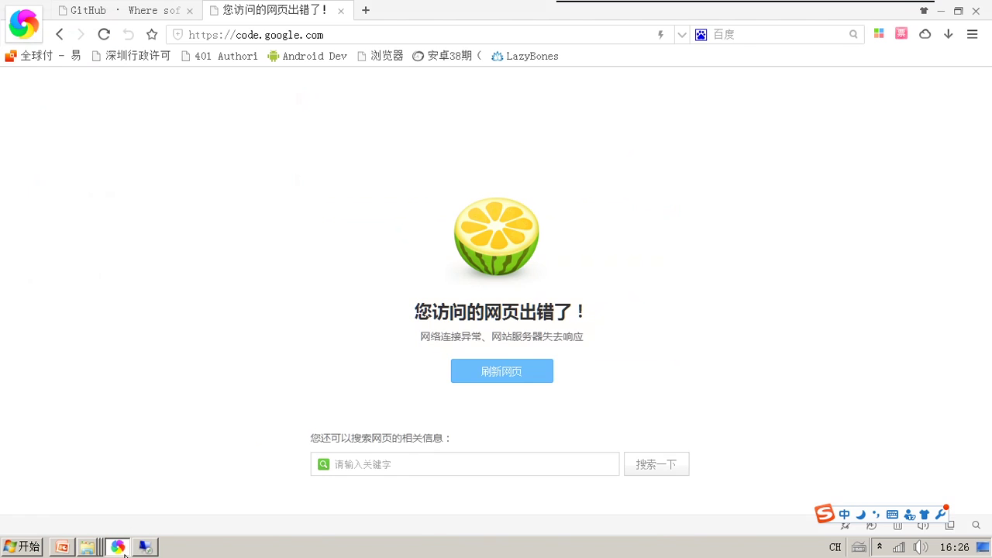
pyautogui.click(117, 547)
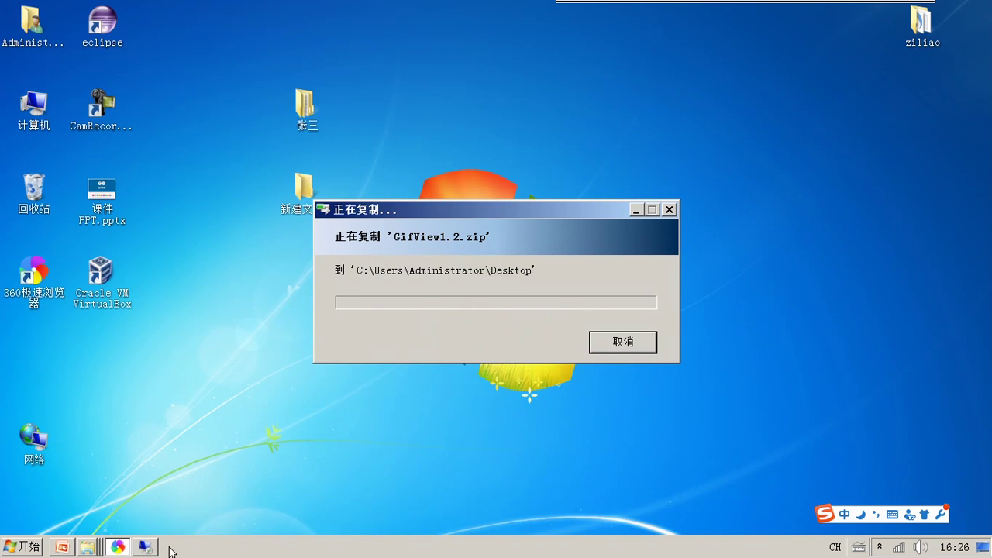
pyautogui.click(145, 548)
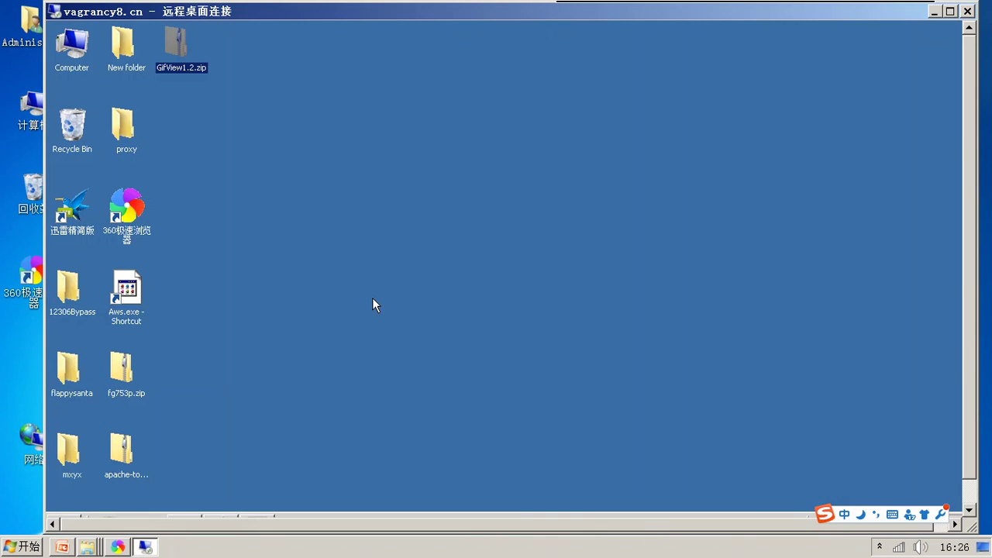
pyautogui.moveTo(969, 406); pyautogui.dragTo(969, 432)
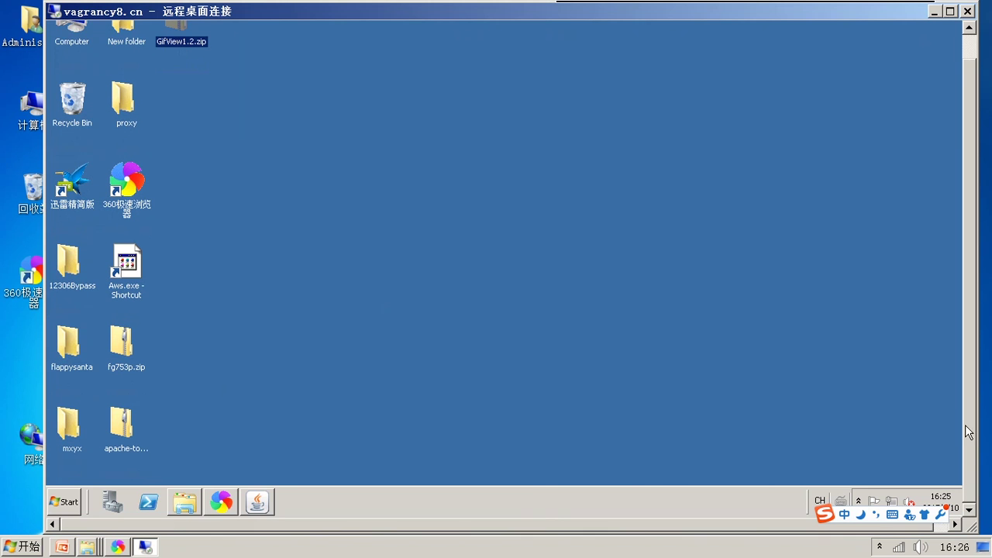
pyautogui.click(225, 503)
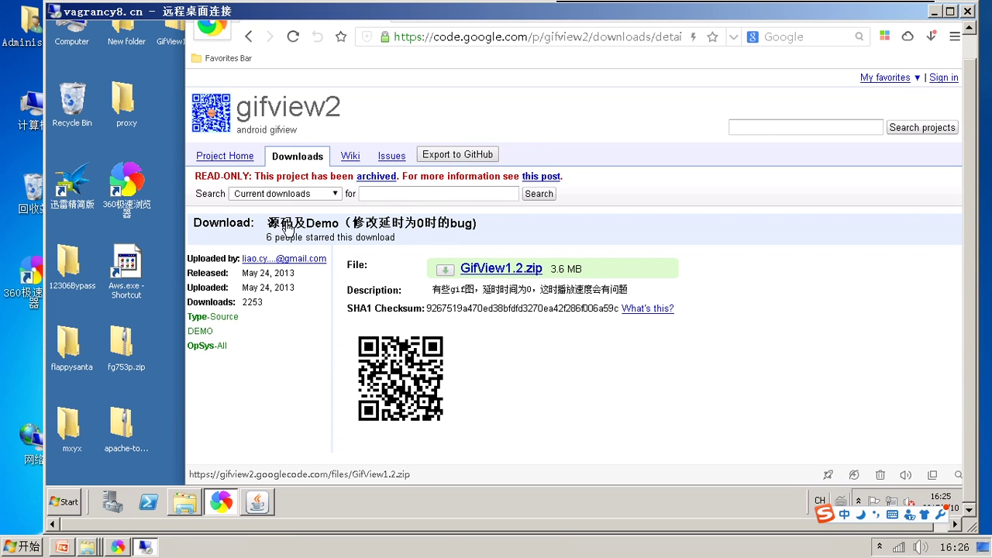
pyautogui.click(249, 37)
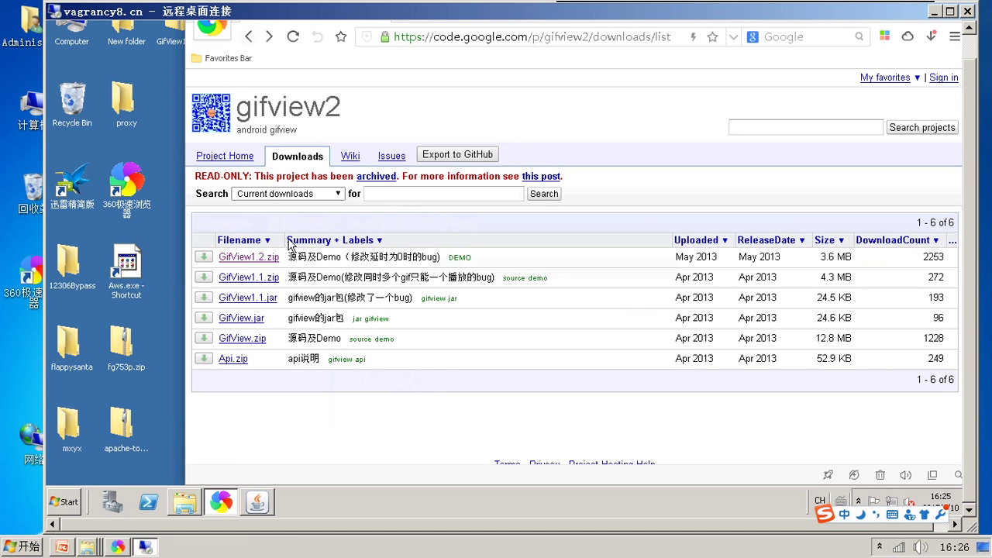
pyautogui.click(250, 39)
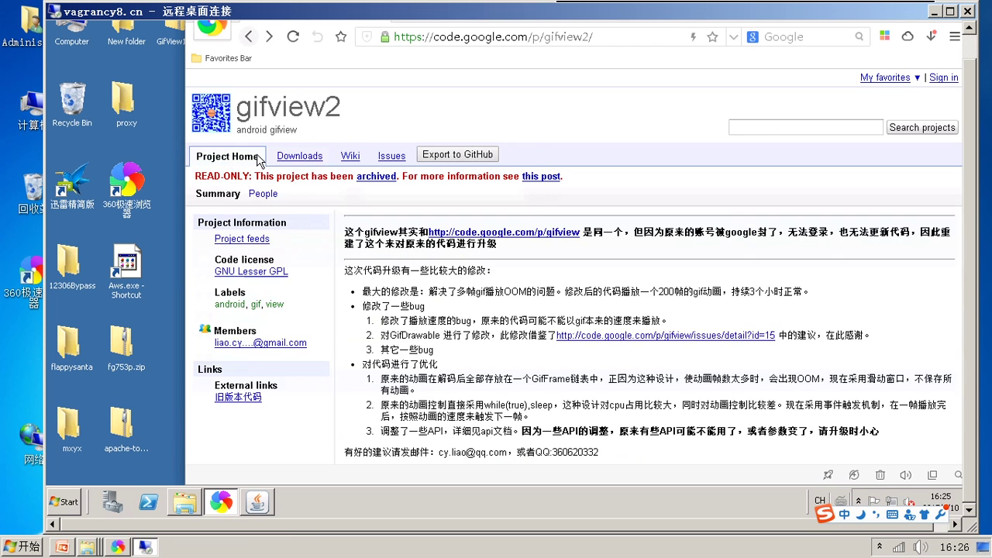
pyautogui.click(249, 39)
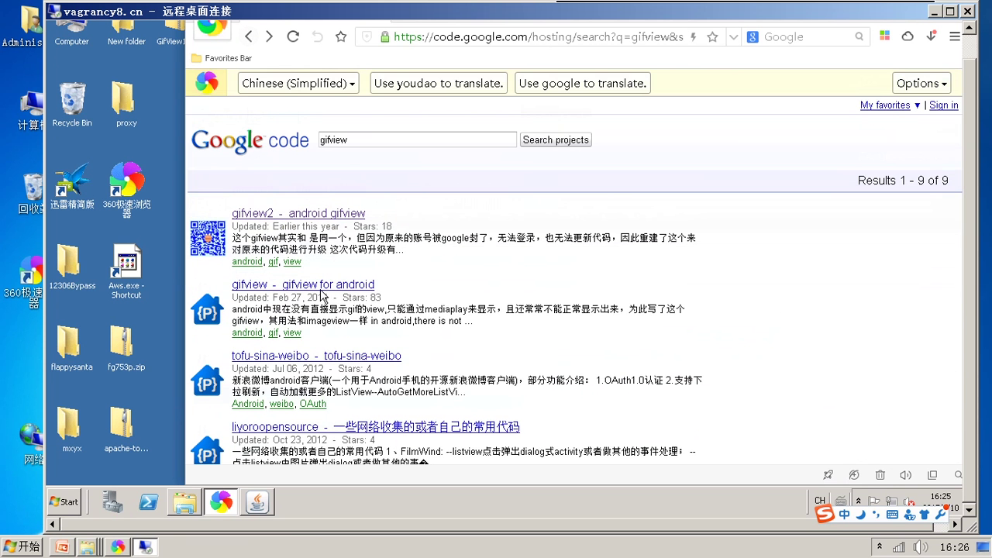
# View the tofu-sina-weibo project's downloads, and select the full svn checkout command on its Source page
pyautogui.click(328, 359)
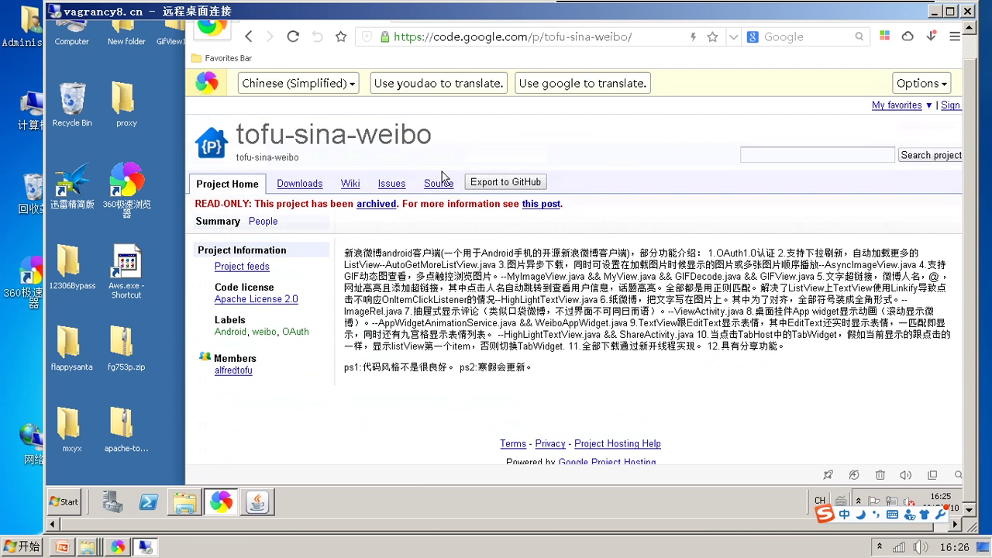
pyautogui.click(300, 190)
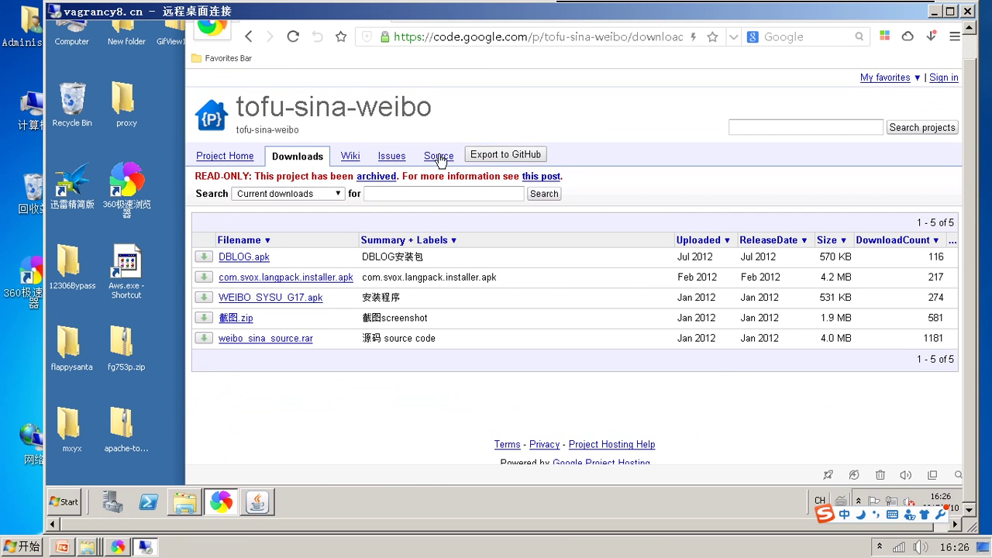
pyautogui.click(439, 157)
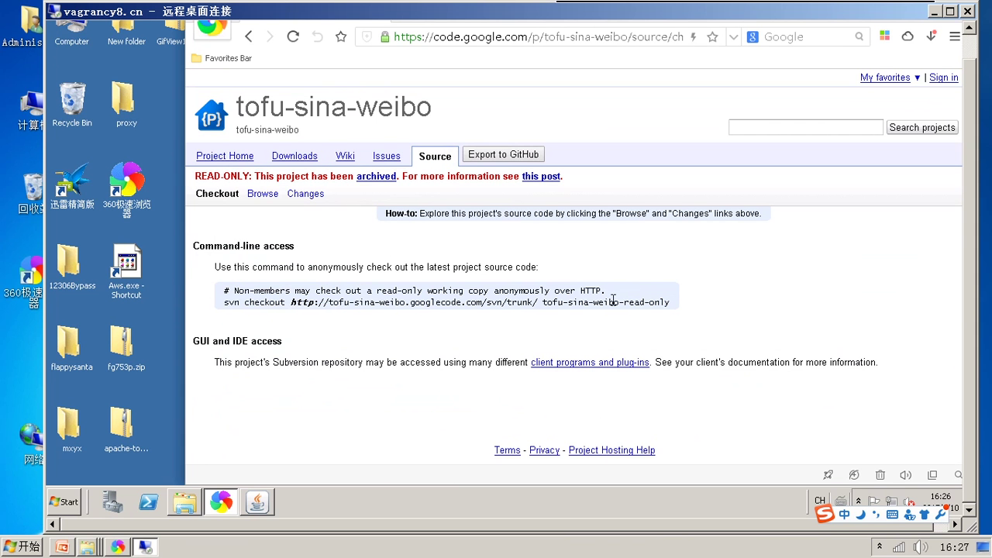
pyautogui.moveTo(672, 302); pyautogui.dragTo(226, 305)
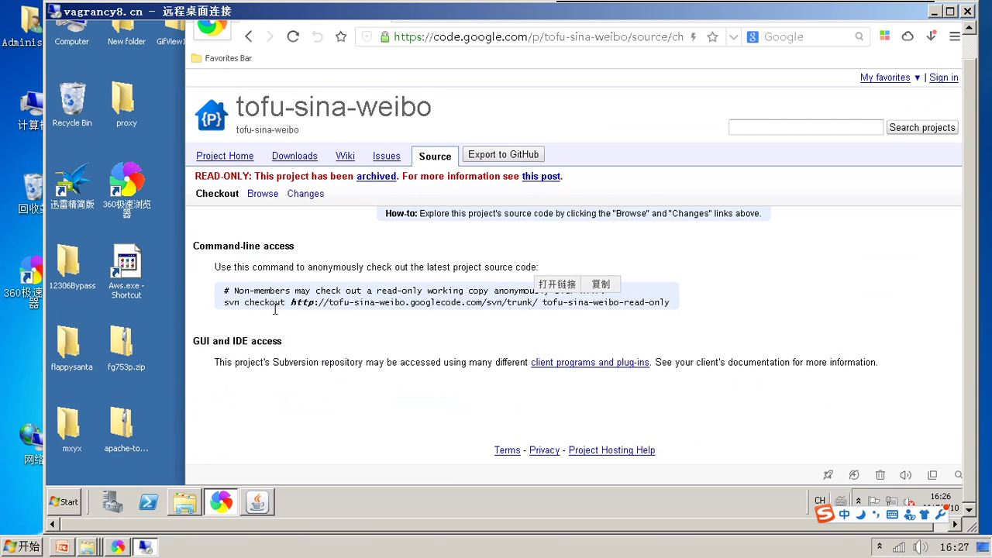
pyautogui.tripleClick(229, 304)
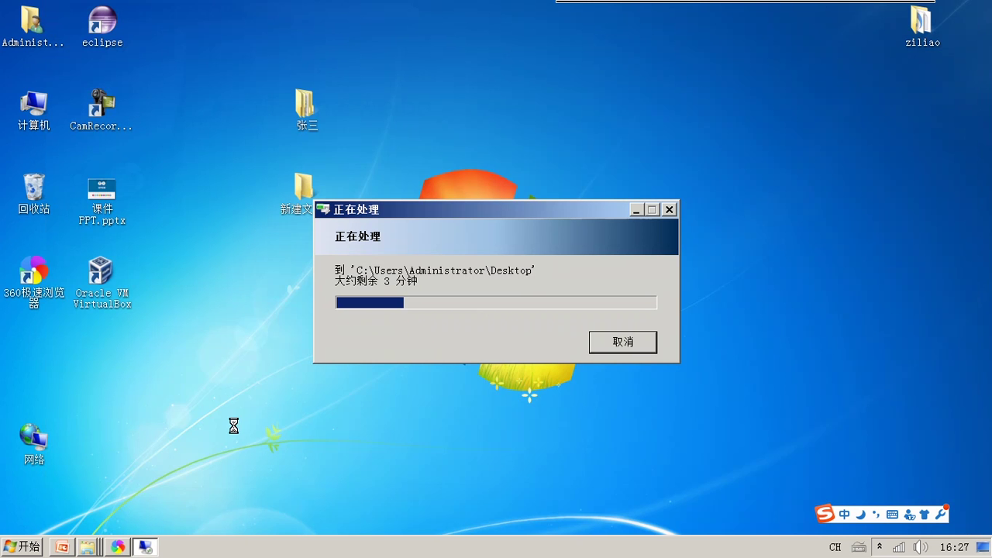
# Open 版本控制.txt from the local folder D:\版本控制备课 in a maximized Notepad window
pyautogui.click(6, 552)
pyautogui.click(257, 267)
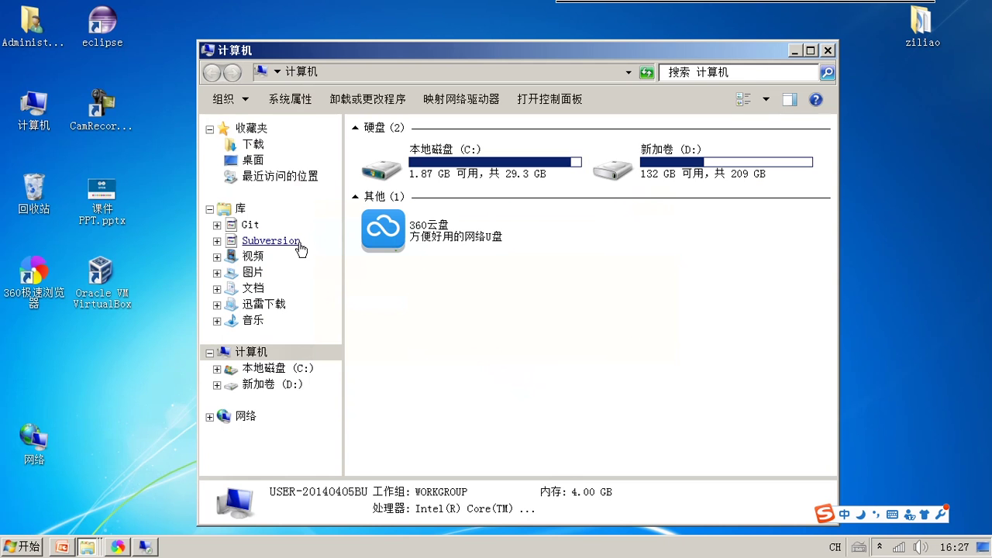
pyautogui.doubleClick(658, 177)
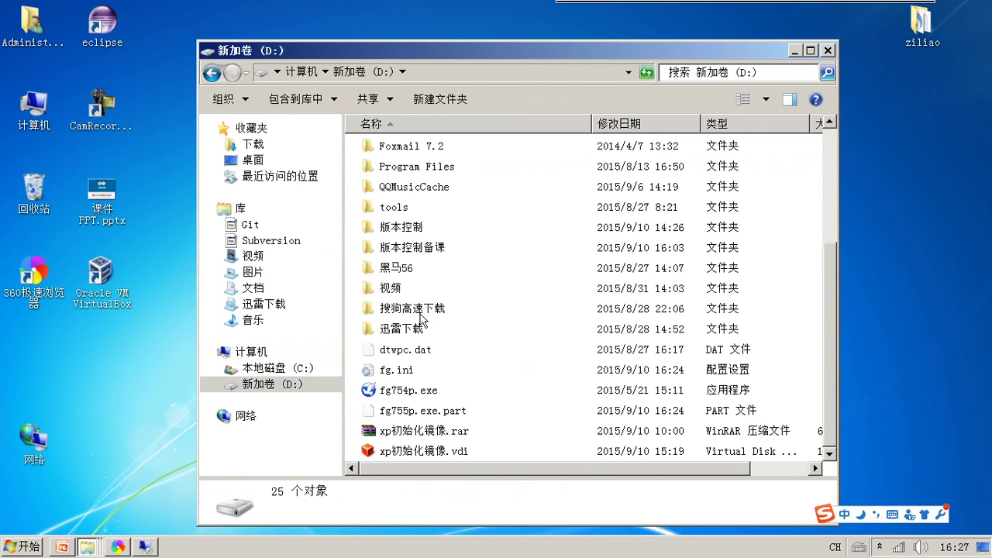
pyautogui.doubleClick(421, 250)
pyautogui.rightClick(404, 297)
pyautogui.moveTo(502, 417)
pyautogui.click(392, 251)
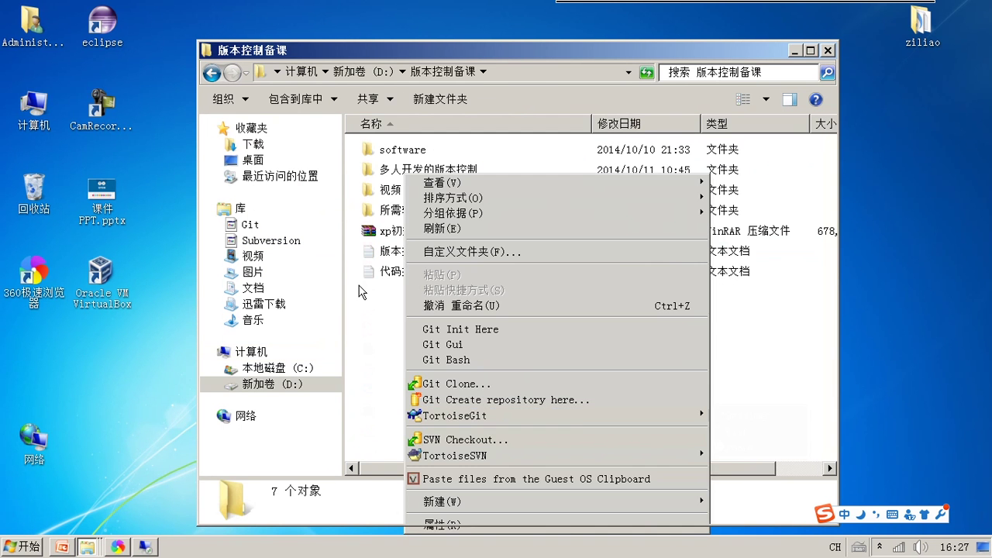
pyautogui.doubleClick(410, 250)
pyautogui.scroll(-1, 465, 349)
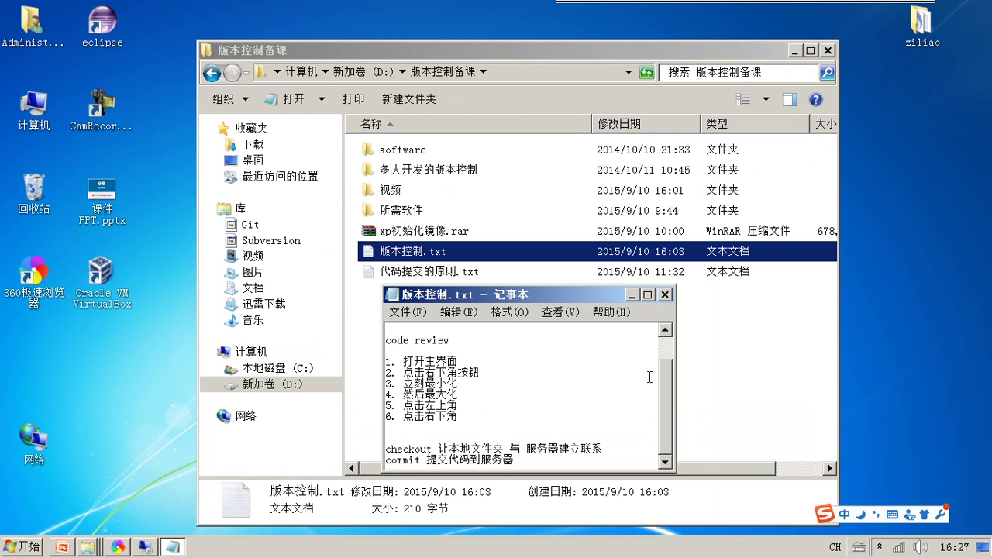
pyautogui.click(647, 295)
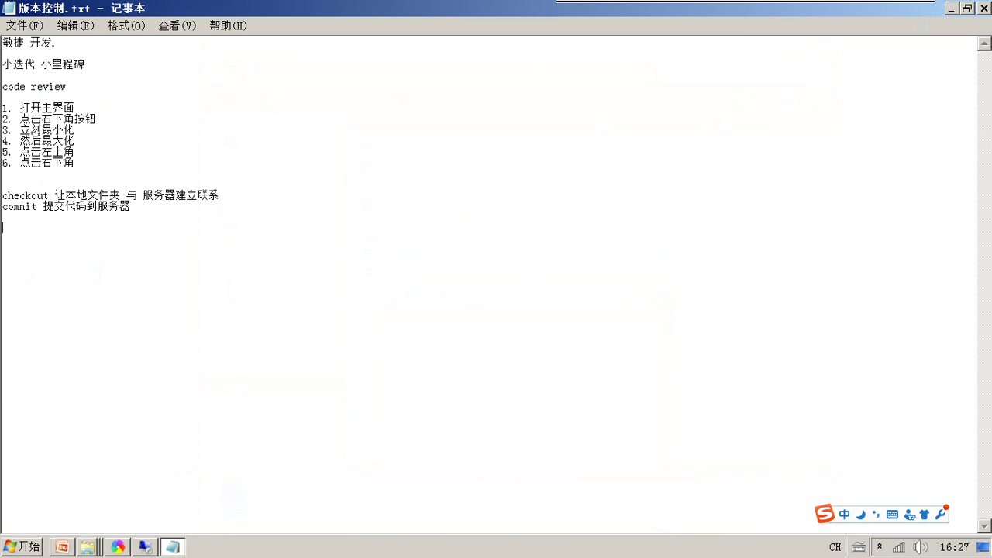
# Try to paste the checkout command below the commit line in 版本控制.txt
pyautogui.rightClick(170, 199)
pyautogui.rightClick(110, 263)
pyautogui.click(163, 326)
# Switch to the remote desktop, copy the svn checkout command from the Source page, and highlight the project name in its URL
pyautogui.click(145, 547)
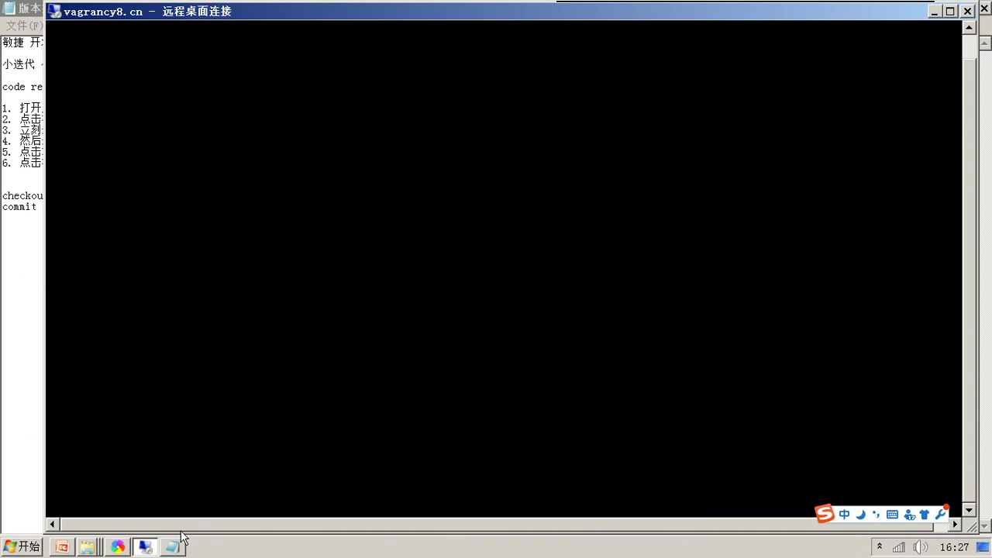
pyautogui.moveTo(144, 548)
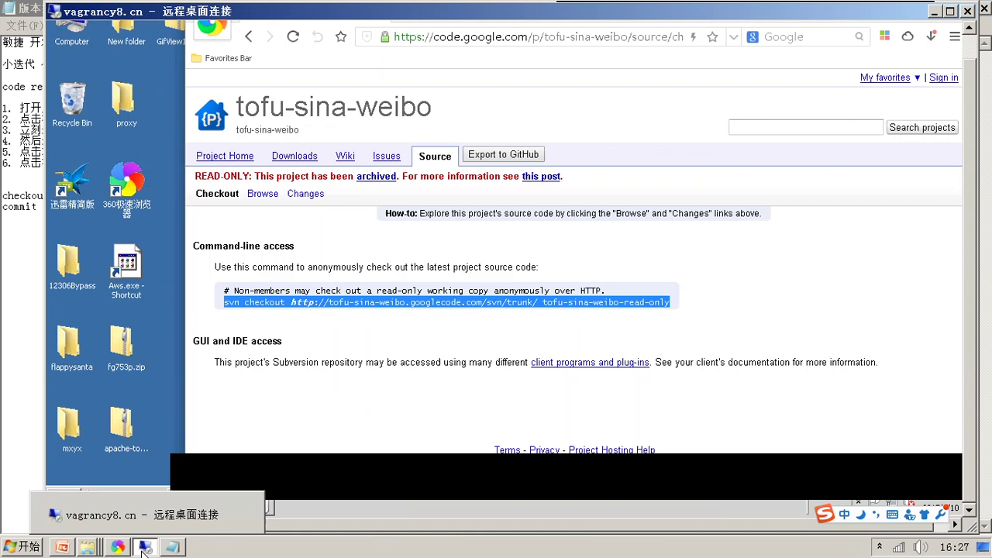
pyautogui.rightClick(295, 305)
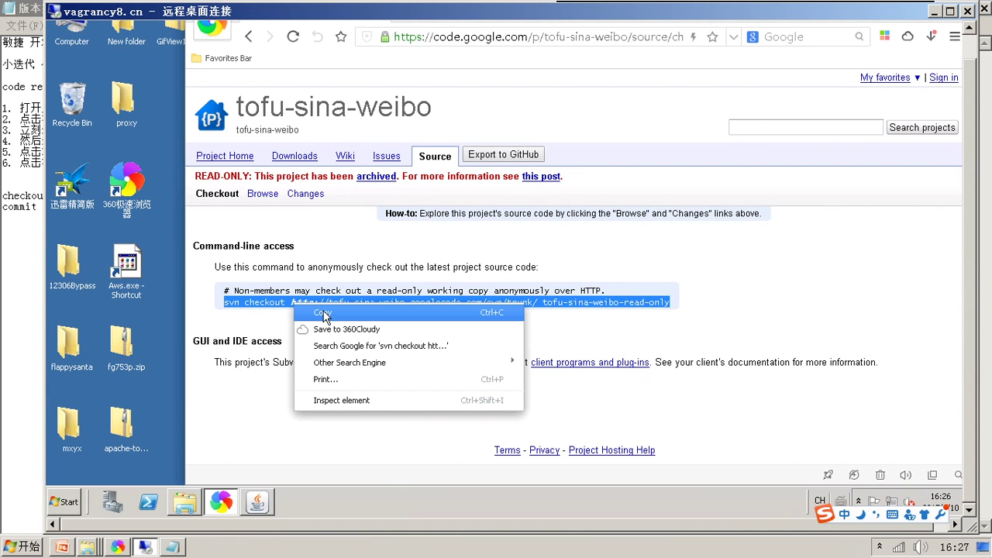
pyautogui.click(299, 311)
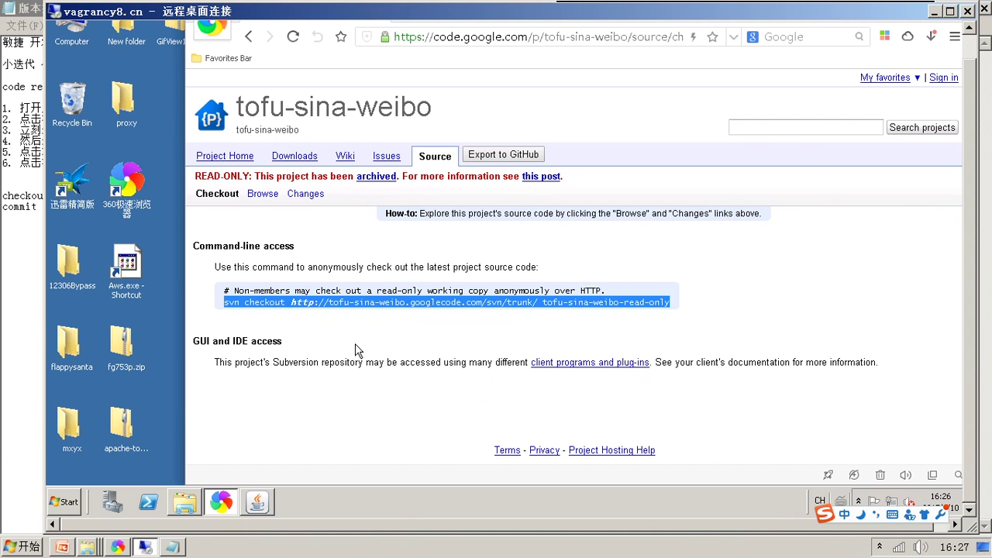
pyautogui.click(340, 317)
pyautogui.moveTo(329, 303); pyautogui.dragTo(403, 302)
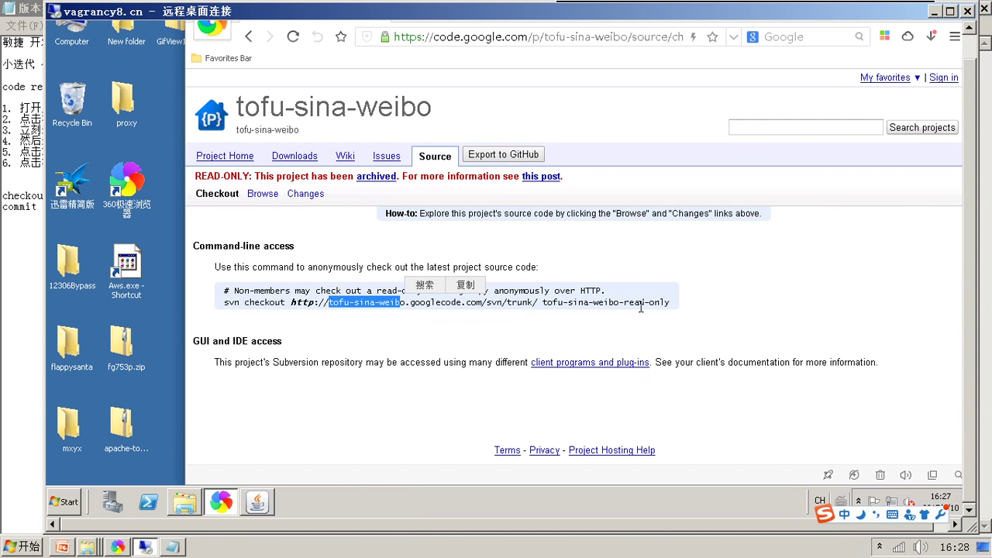
# Try again to paste the copied checkout command below the commit line in 版本控制.txt, and return to the remote desktop
pyautogui.click(26, 387)
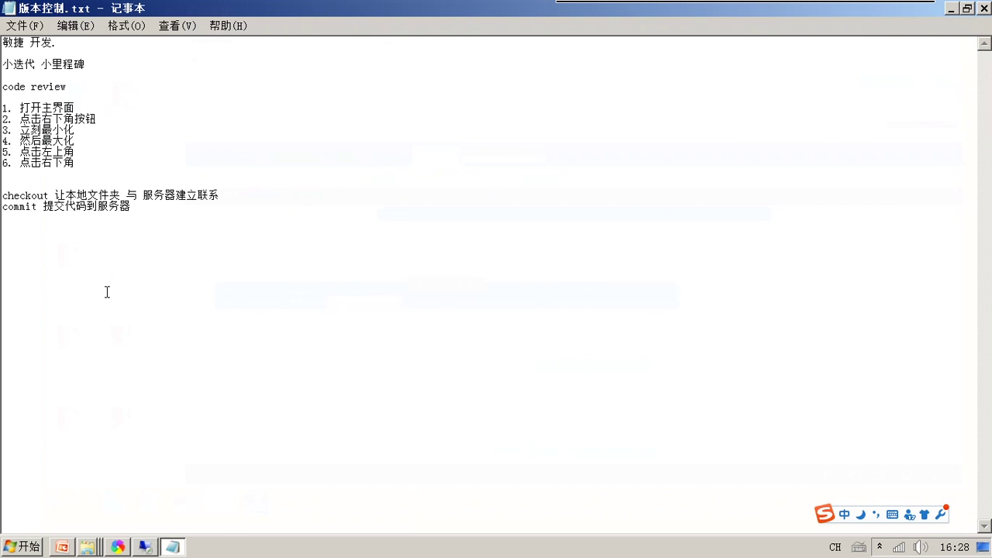
pyautogui.rightClick(107, 257)
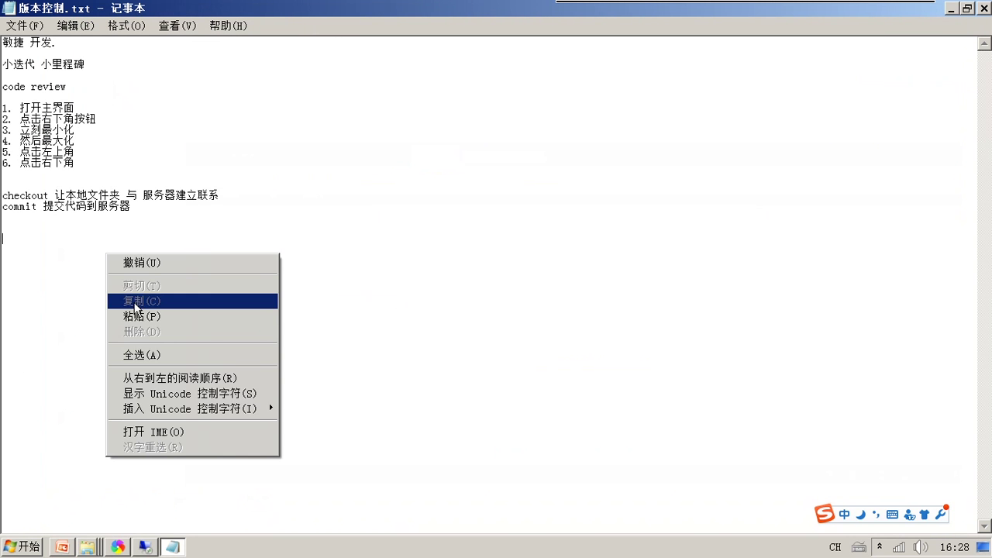
pyautogui.click(136, 311)
pyautogui.hotkey('alt', 'Tab')
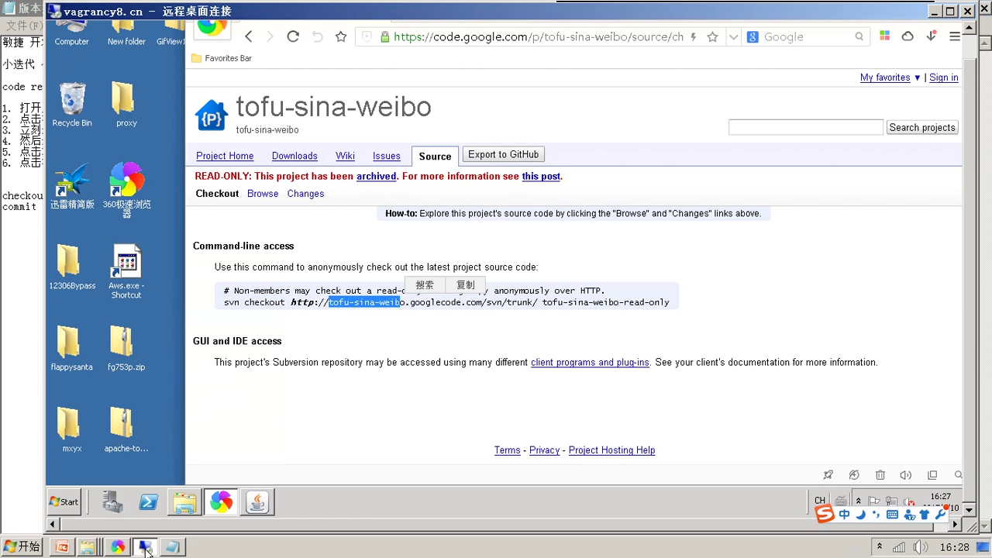
# Bring 版本控制.txt back, restore its window to a smaller size, and place it just above the checkout command
pyautogui.click(17, 16)
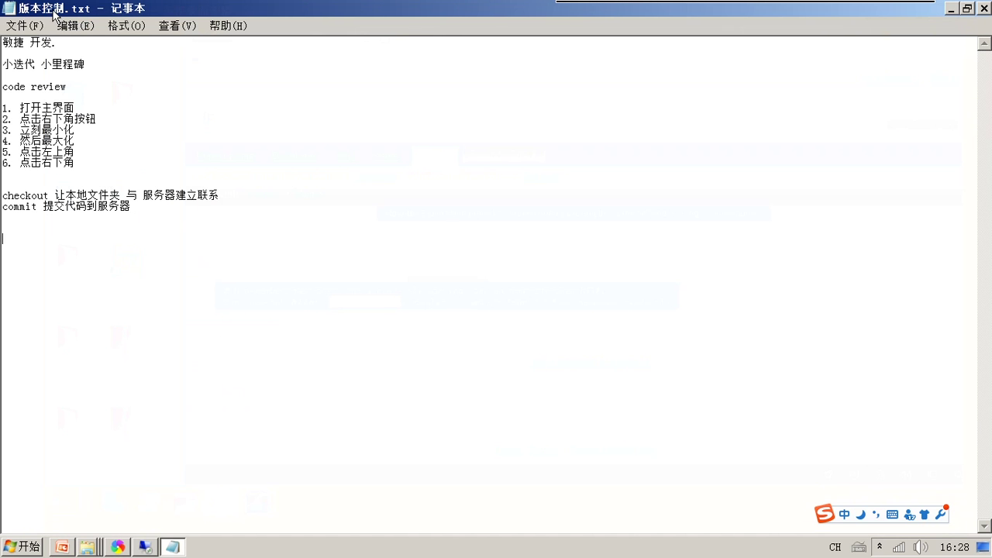
pyautogui.press('super+Down')
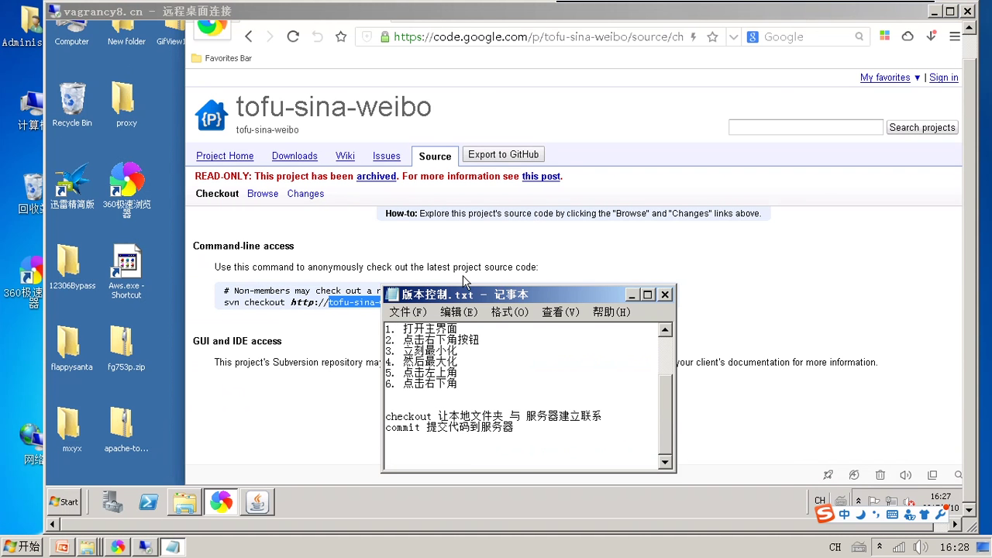
pyautogui.moveTo(466, 296); pyautogui.dragTo(526, 62)
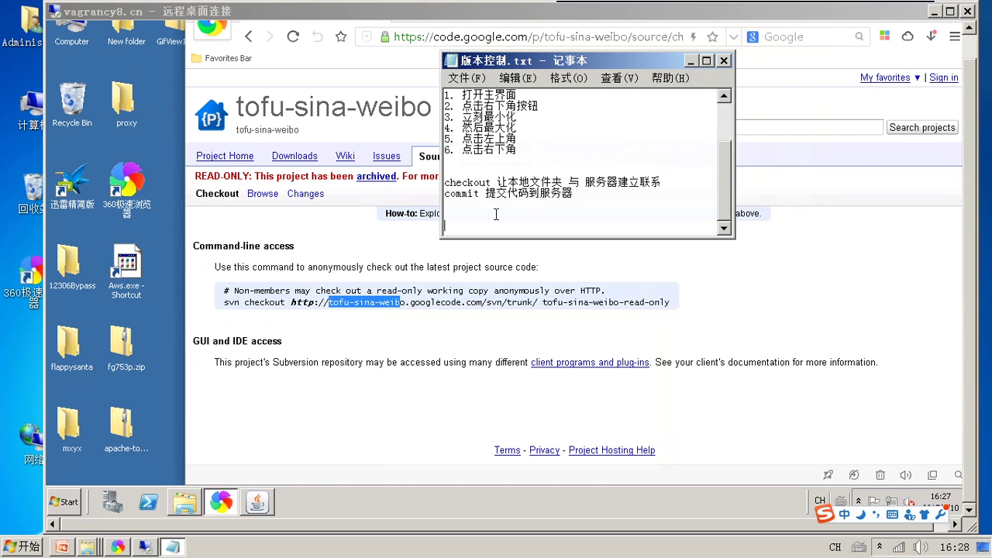
pyautogui.write('ttp://gongcm')
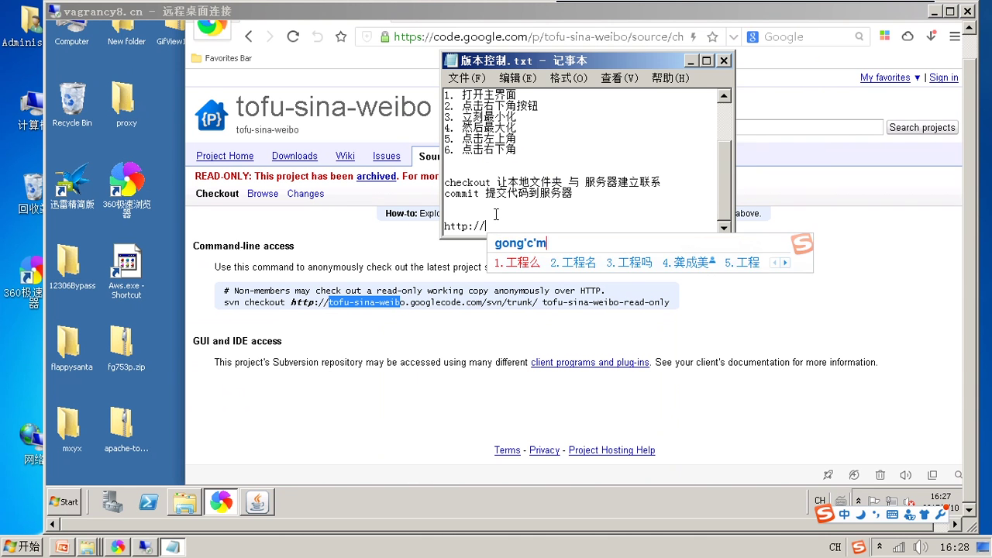
pyautogui.press('space')
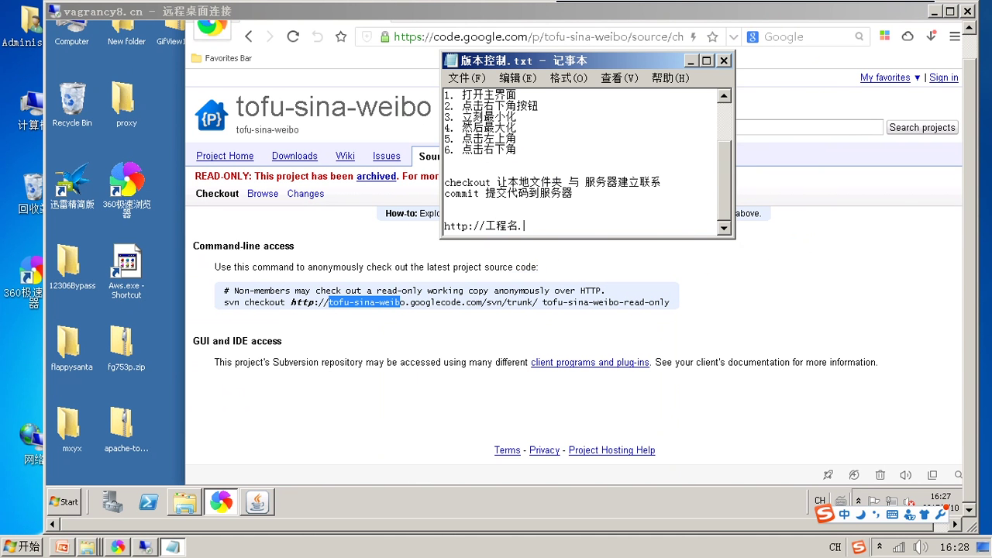
pyautogui.write('.google')
pyautogui.press('shift')
pyautogui.write('code.com/svn/')
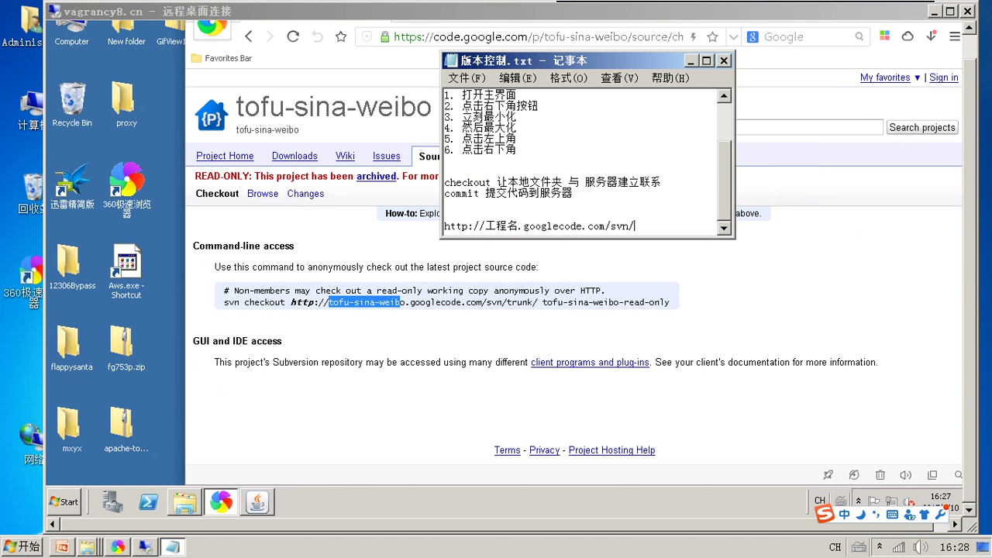
pyautogui.write('tr')
pyautogui.click(473, 182)
pyautogui.write('n')
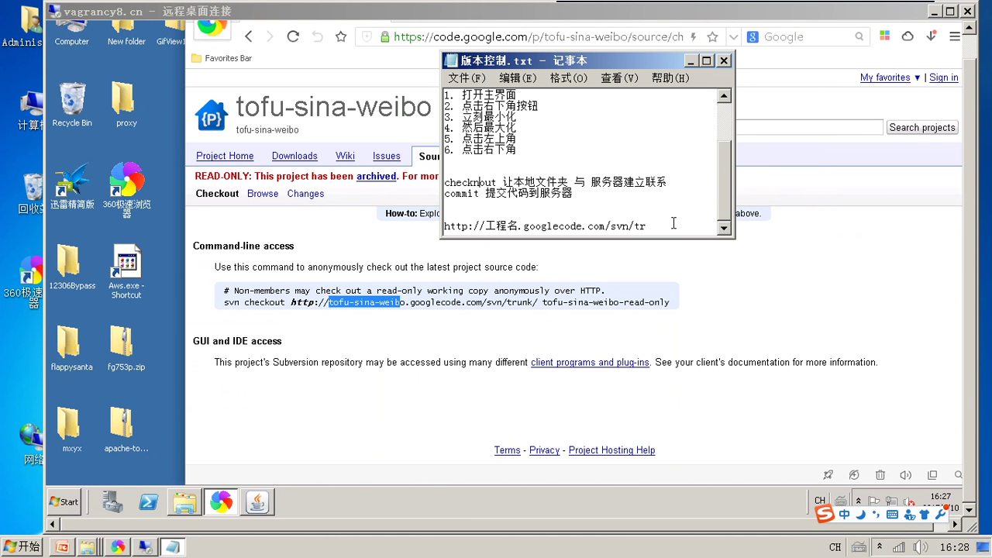
pyautogui.press('BackSpace')
pyautogui.write('unk/')
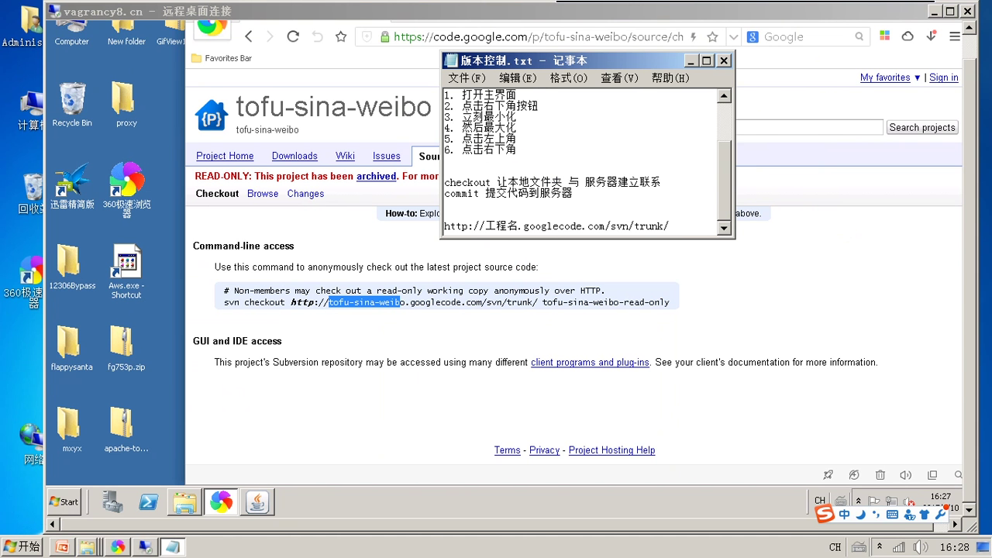
# Append 工程名-read-only to the address template and select the whole address
pyautogui.write('gon')
pyautogui.write('工程名')
pyautogui.write('-read')
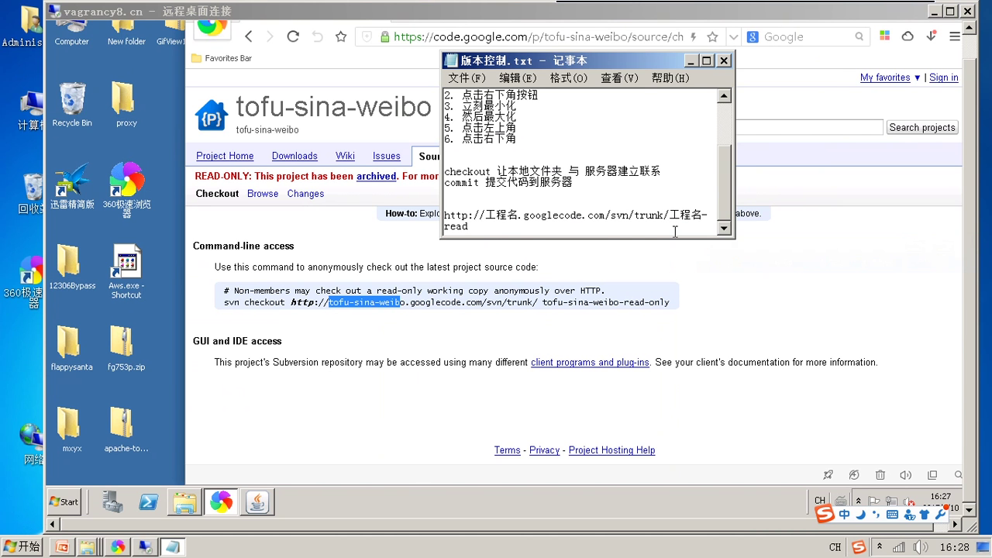
pyautogui.write('-only')
pyautogui.moveTo(500, 228); pyautogui.dragTo(428, 217)
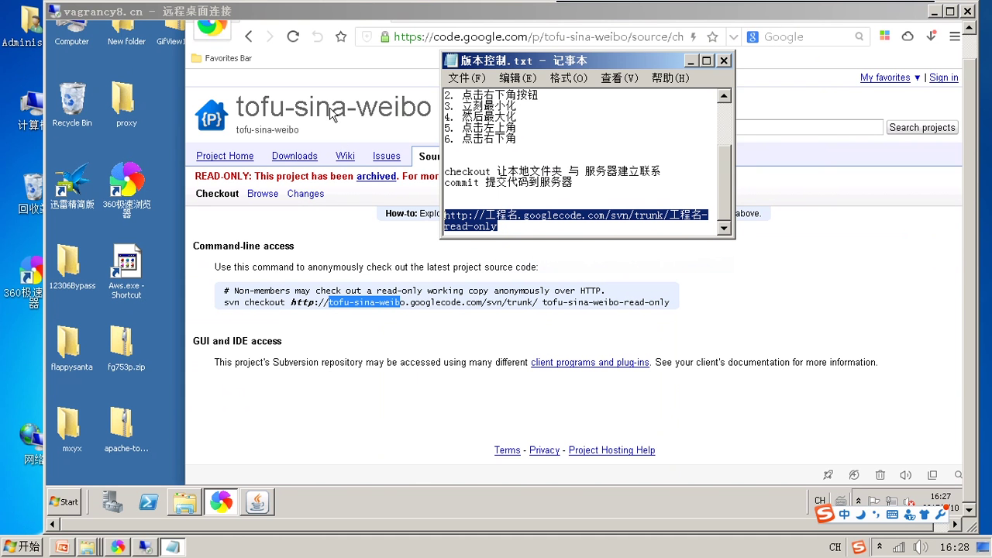
# Switch to the remote desktop browser and go back through the tofu-sina-weibo pages and gifview results to the Google Code home page
pyautogui.click(350, 88)
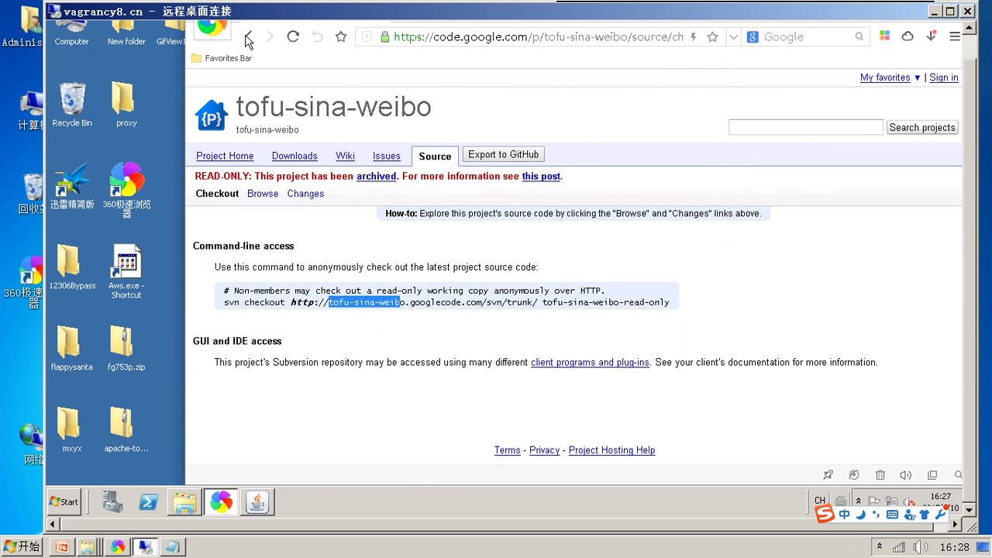
pyautogui.click(332, 423)
pyautogui.moveTo(971, 272); pyautogui.dragTo(969, 234)
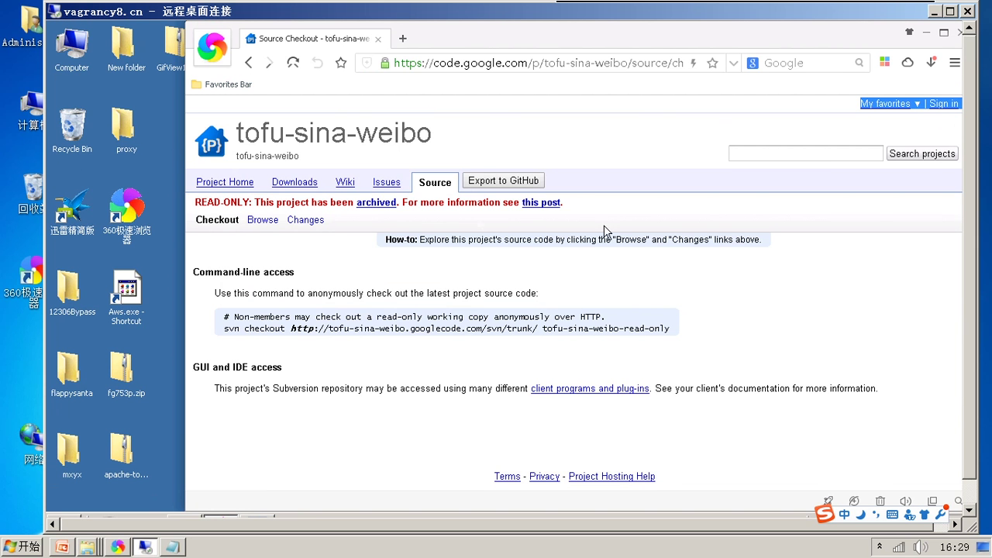
pyautogui.hotkey('alt', 'Left')
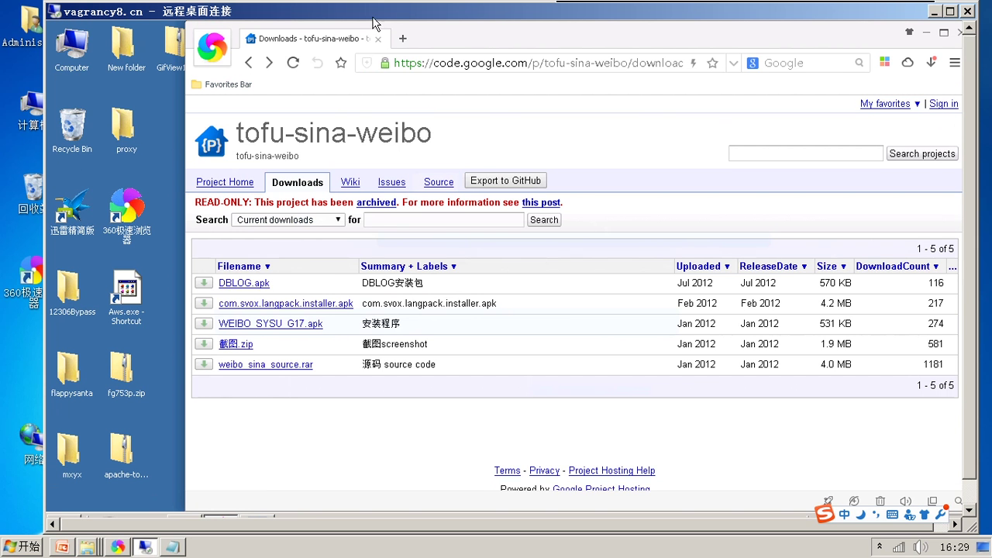
pyautogui.click(249, 63)
pyautogui.click(250, 65)
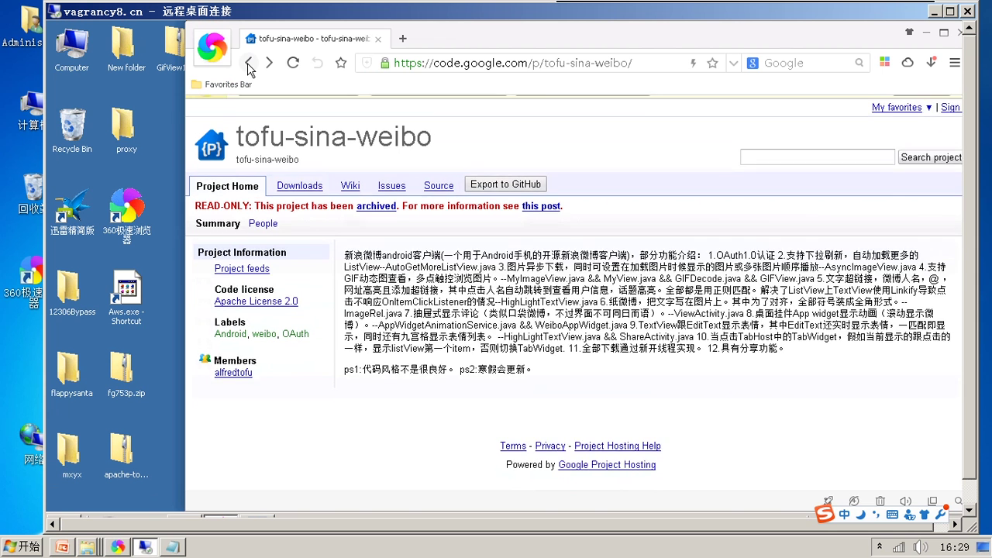
pyautogui.click(309, 170)
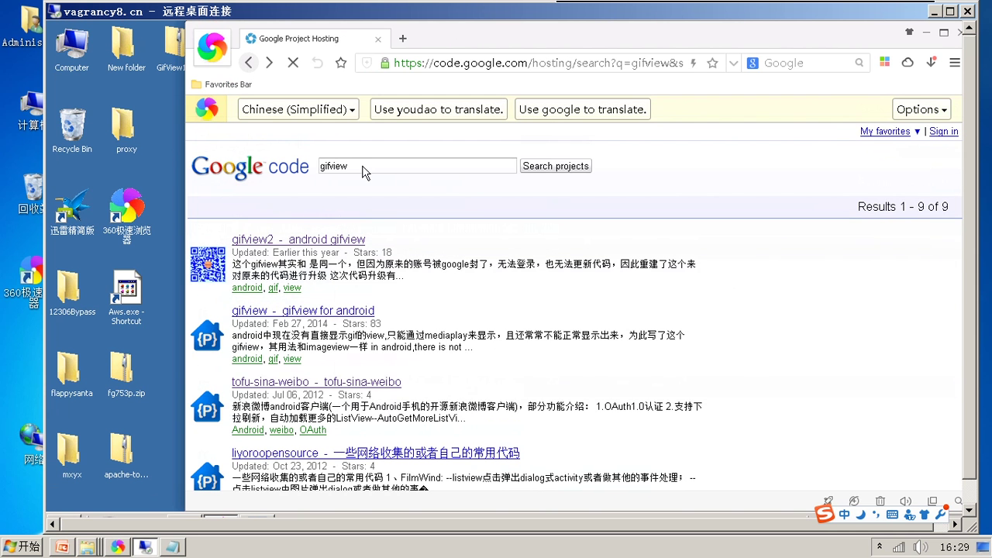
pyautogui.click(365, 124)
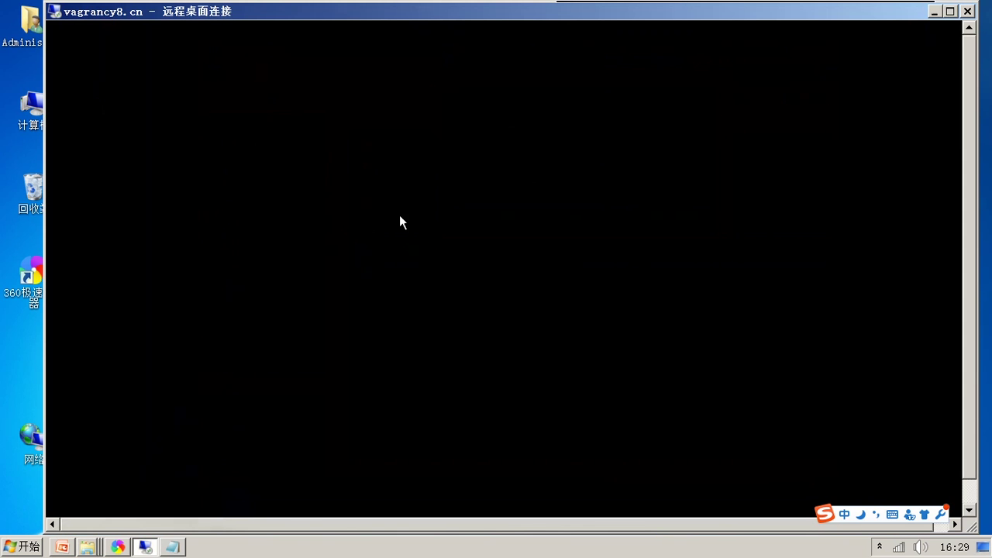
pyautogui.click(879, 547)
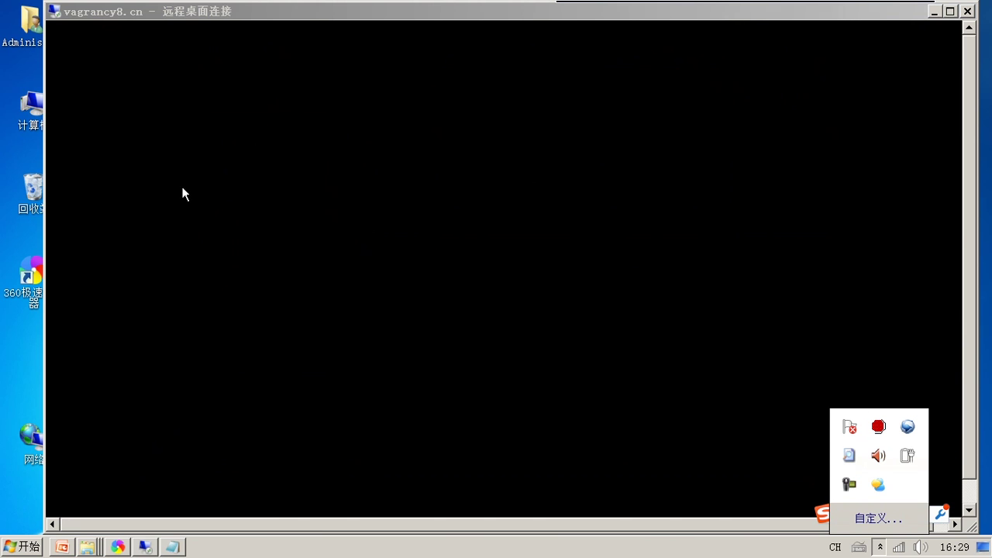
pyautogui.click(172, 548)
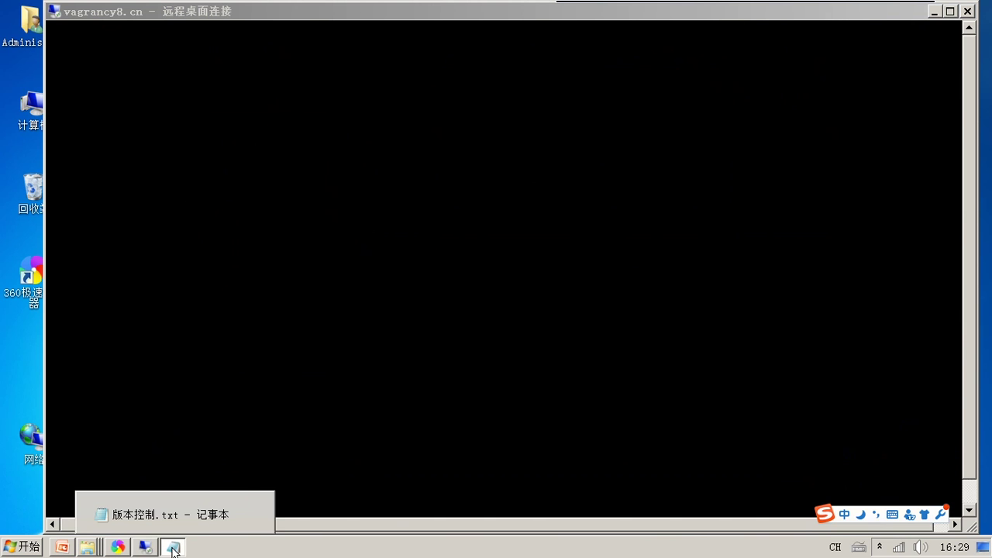
# Search Google Code for droidwall and open the project "droidwall - DroidWall - Android Firewall"
pyautogui.click(349, 136)
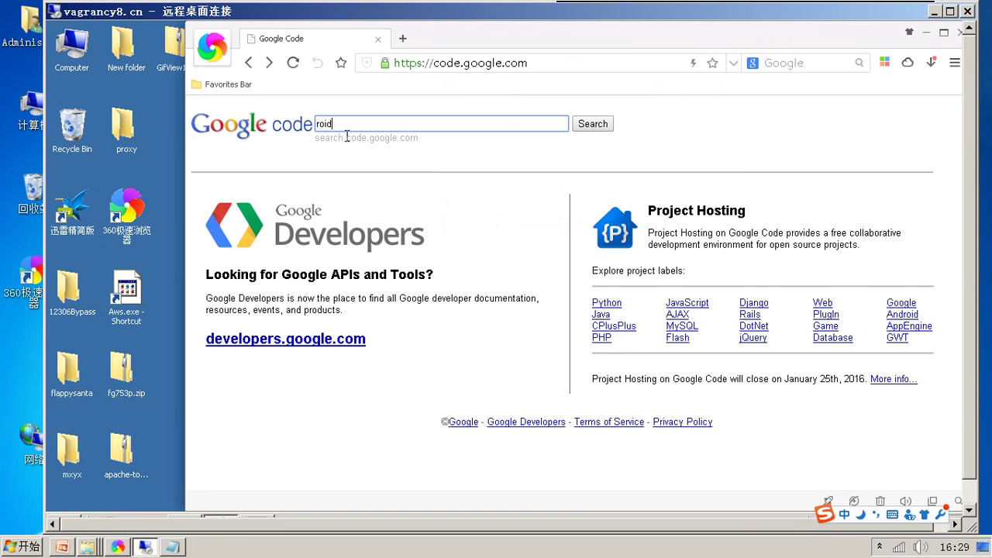
pyautogui.write('roidwall')
pyautogui.write('d')
pyautogui.click(602, 120)
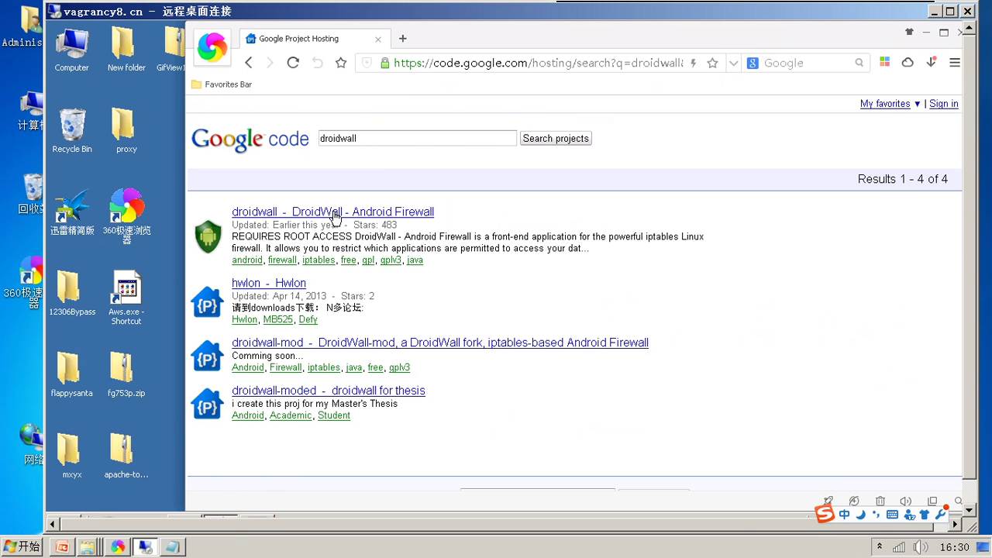
pyautogui.click(335, 215)
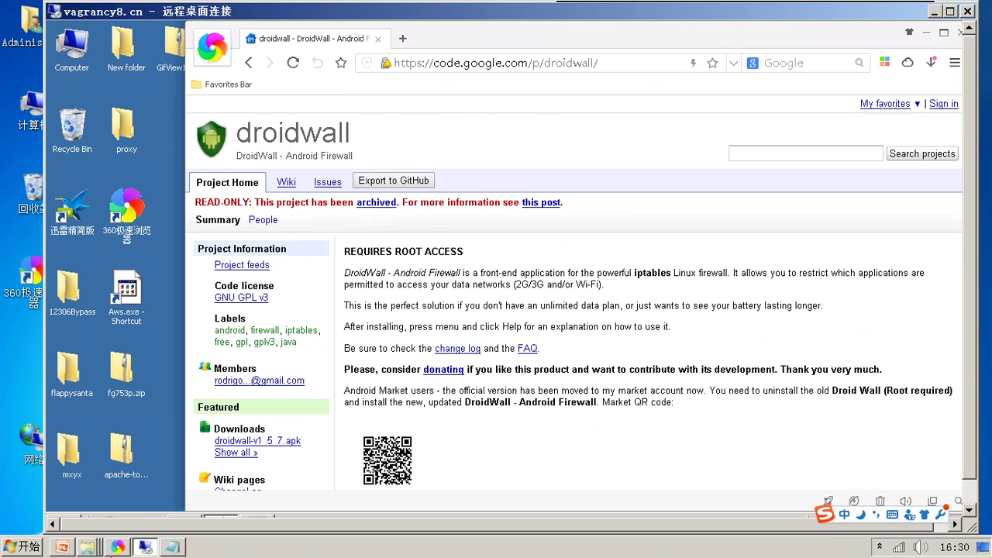
# Bring 版本控制.txt to the front and move its window below the droidwall project title
pyautogui.click(178, 547)
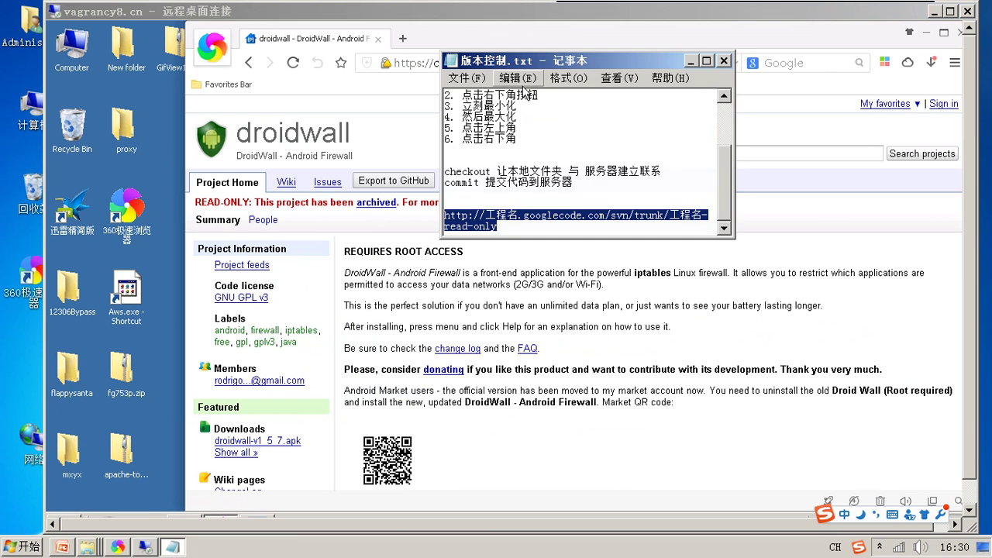
pyautogui.moveTo(519, 62); pyautogui.dragTo(333, 229)
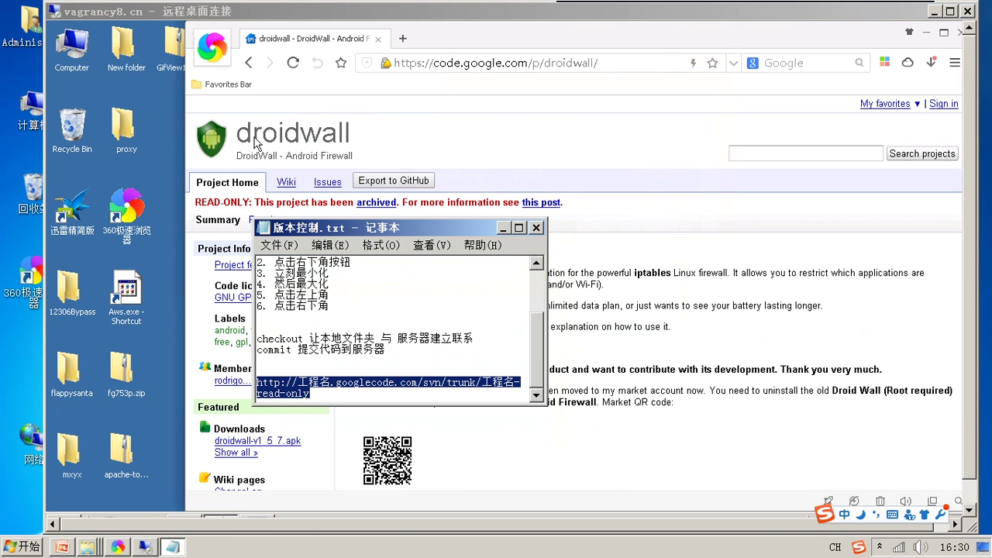
pyautogui.click(324, 404)
pyautogui.click(178, 548)
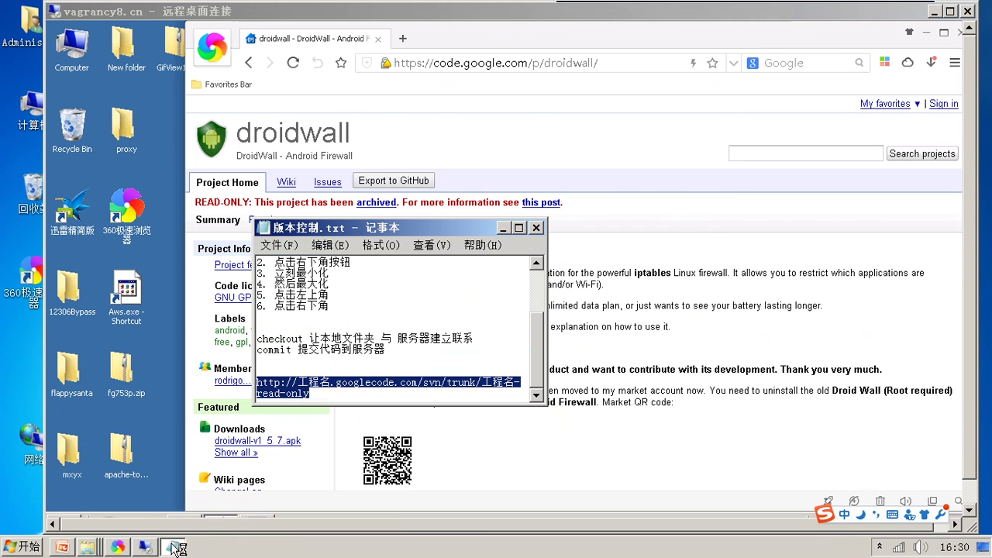
pyautogui.click(316, 395)
pyautogui.press('Return')
pyautogui.press('Return')
pyautogui.press('Return')
pyautogui.write('http')
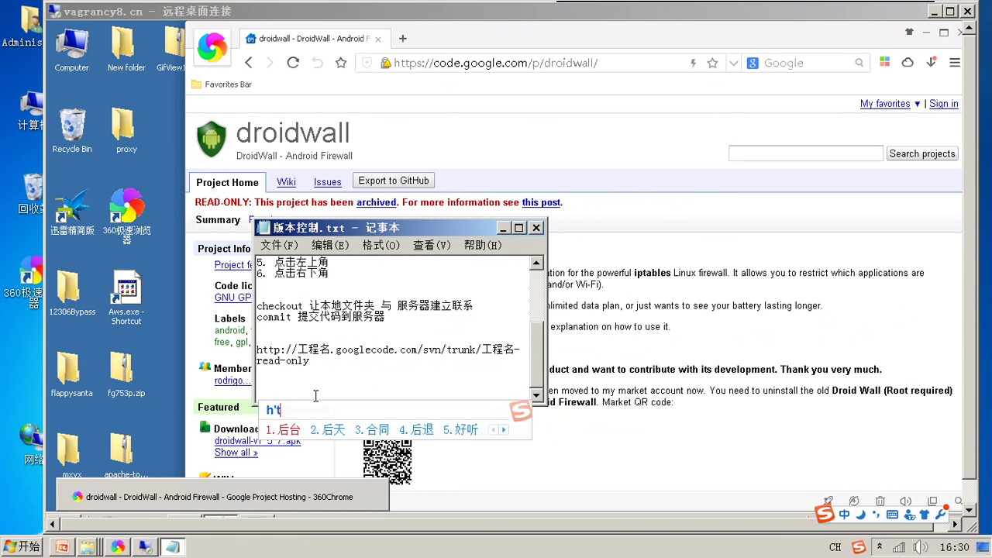
pyautogui.press('space')
pyautogui.write('h')
pyautogui.press('BackSpace')
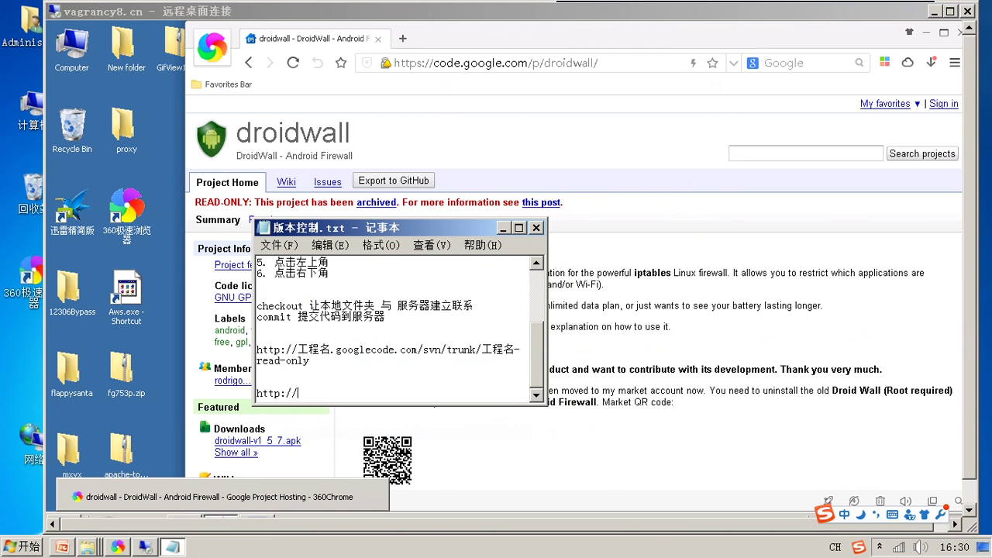
# Complete the new address with droidwall.googlecode.com/svn/trunk/droidwall-read-only
pyautogui.write('droid')
pyautogui.press('Return')
pyautogui.write('wal')
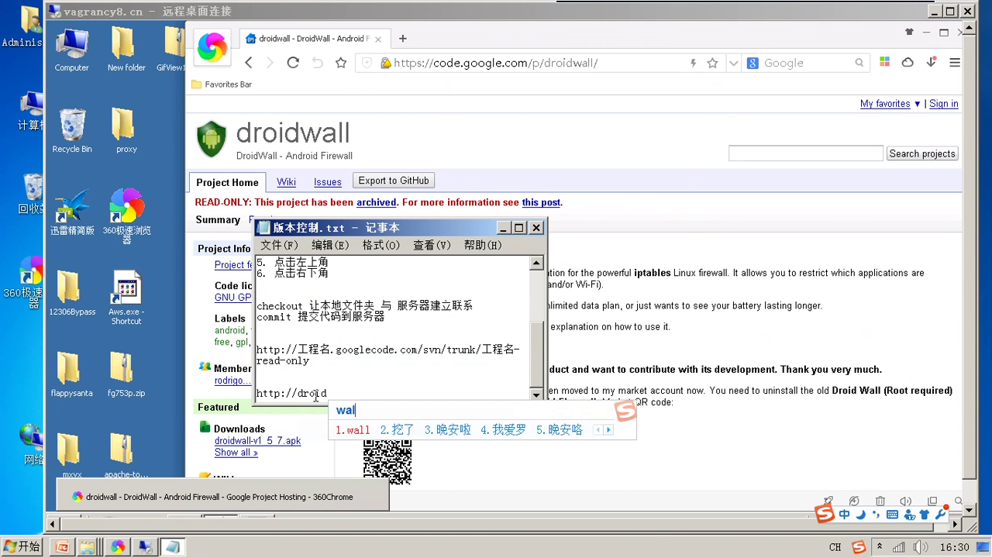
pyautogui.write('l')
pyautogui.press('Return')
pyautogui.write('.googlecode.com/svn/trunk/dr')
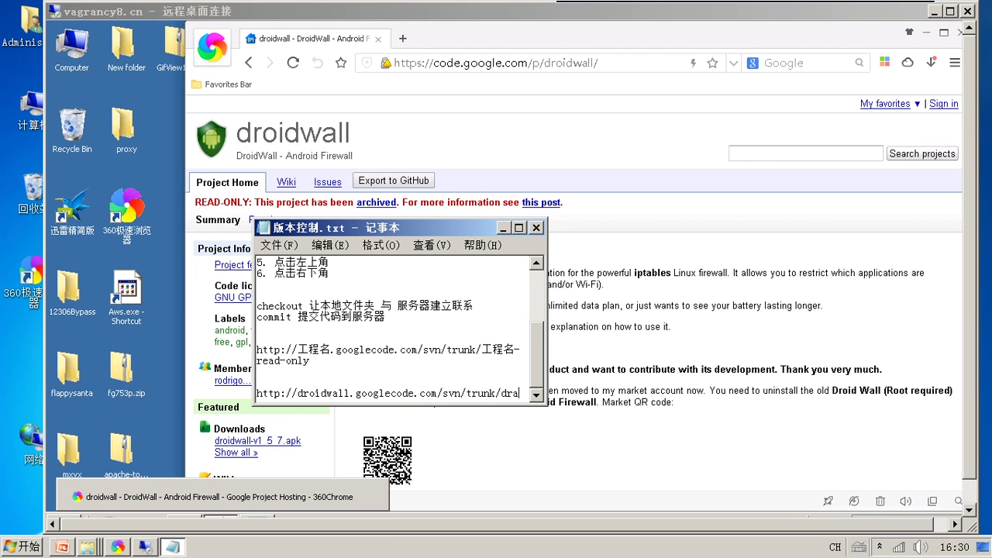
pyautogui.write('oidwall-read-only')
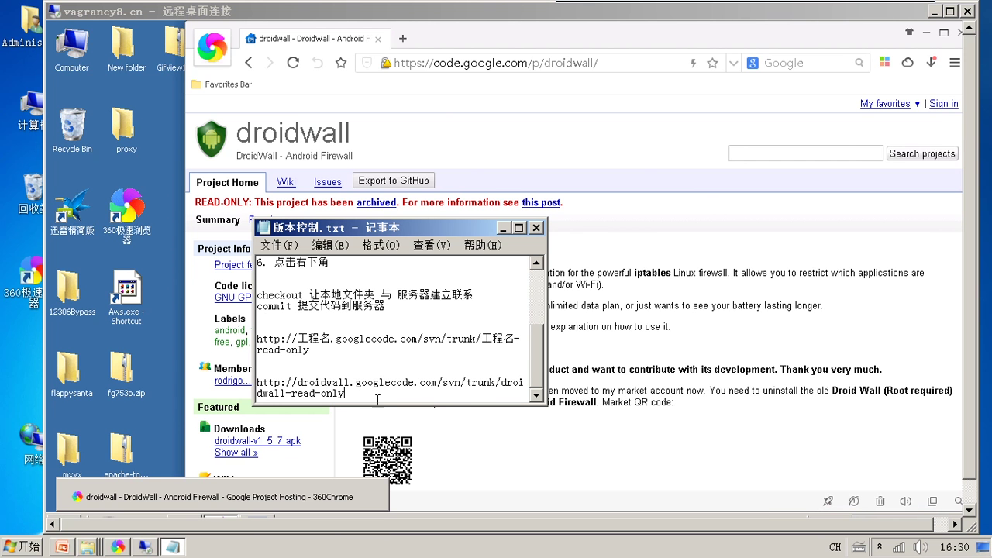
# Select and copy the full droidwall address, and minimize the remote desktop window
pyautogui.moveTo(369, 395); pyautogui.dragTo(232, 379)
pyautogui.press('super+c')
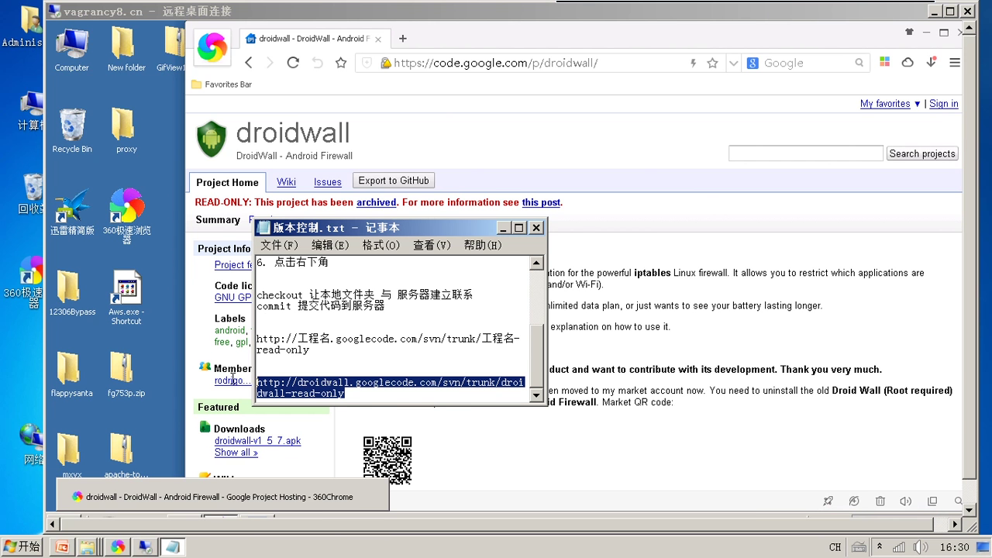
pyautogui.click(403, 46)
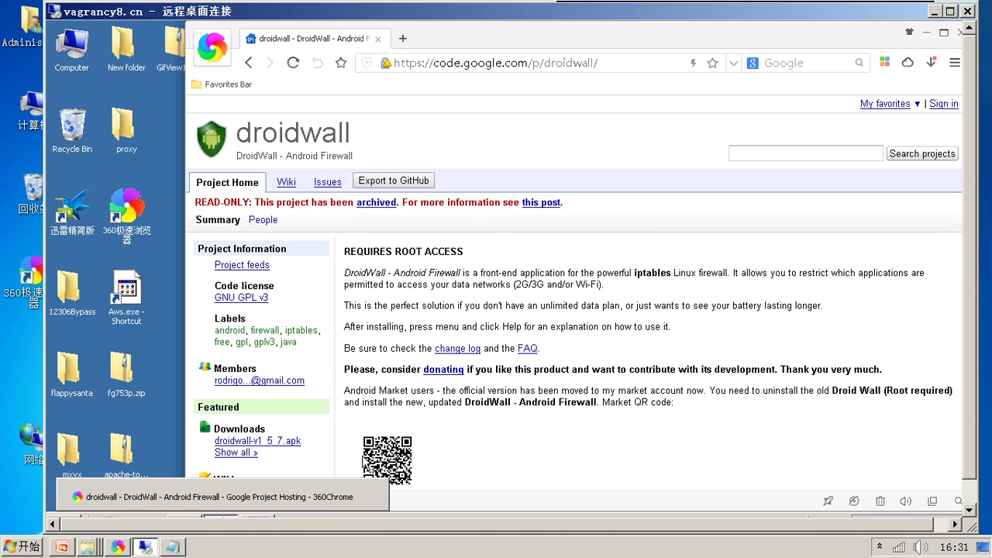
pyautogui.click(933, 11)
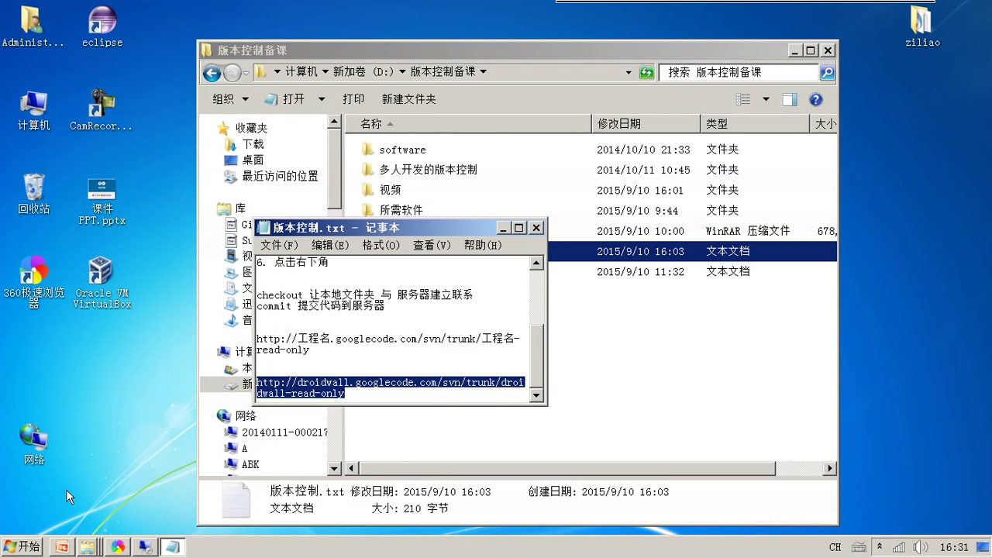
# Browse to drive D: and launch the 自由门 proxy program
pyautogui.doubleClick(34, 105)
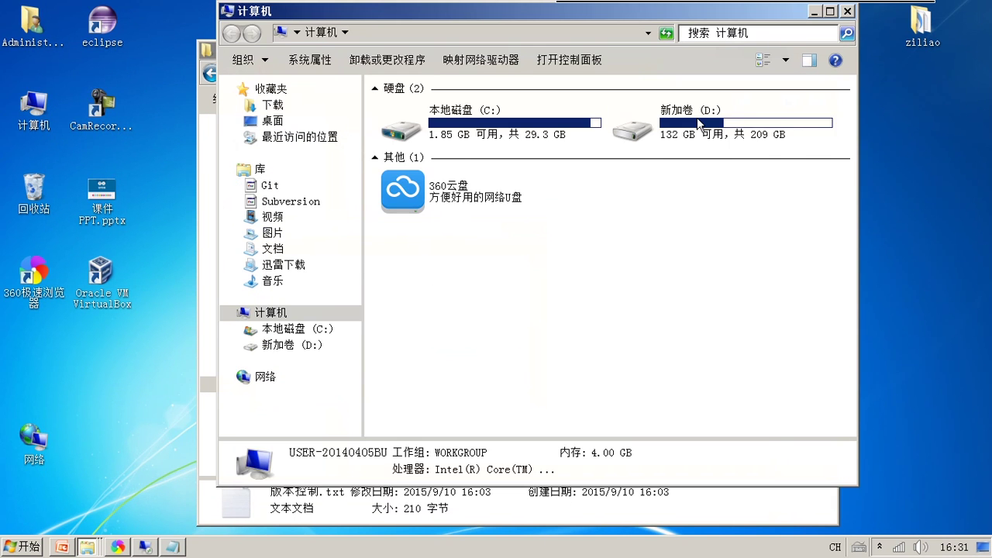
pyautogui.doubleClick(697, 128)
pyautogui.doubleClick(425, 350)
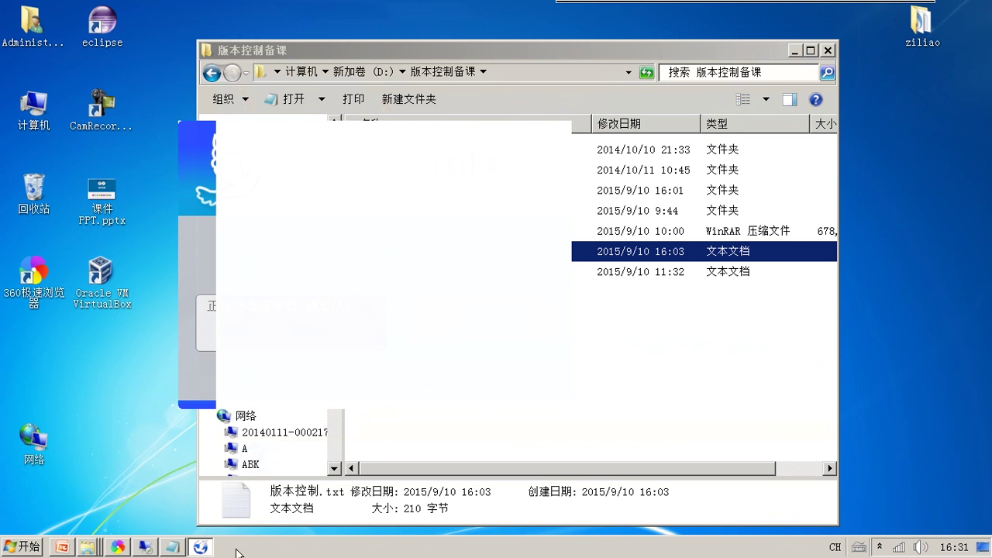
# Return to the remote desktop browser and load the copied droidwall svn address in the new tab
pyautogui.click(145, 547)
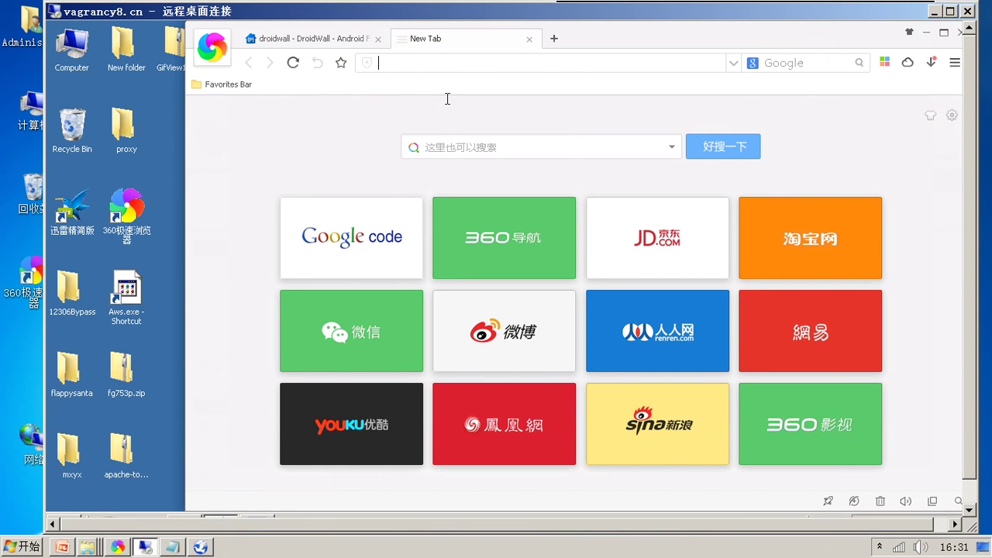
pyautogui.rightClick(448, 64)
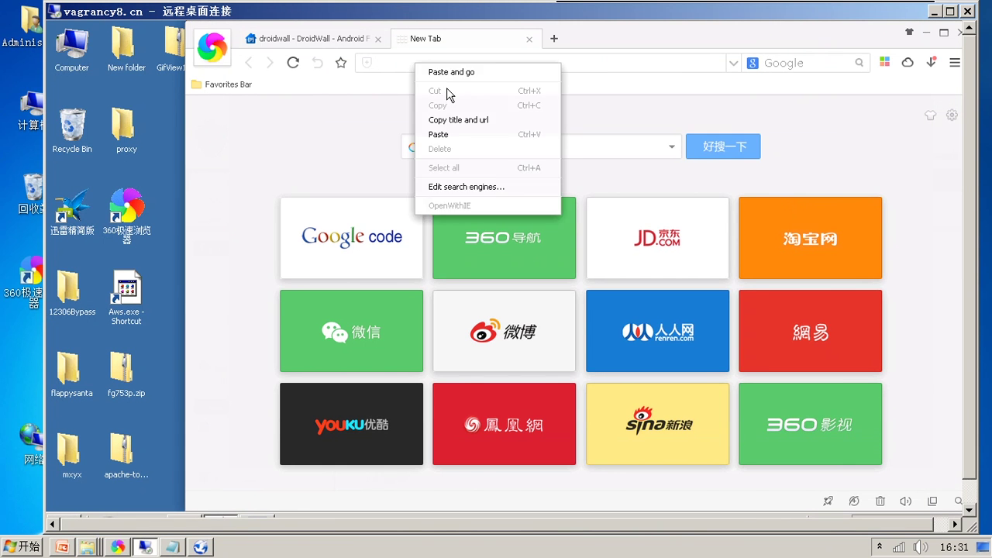
pyautogui.click(459, 135)
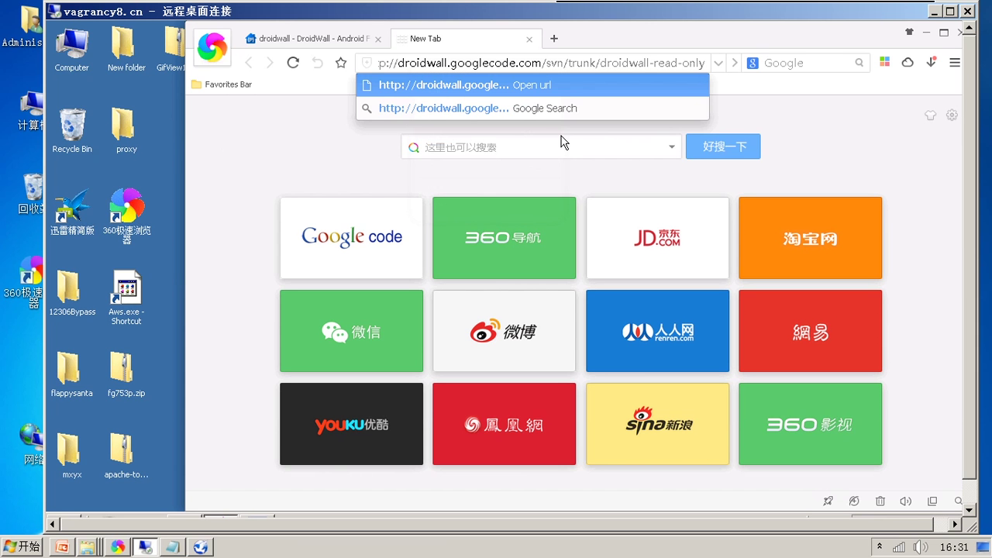
pyautogui.press('Return')
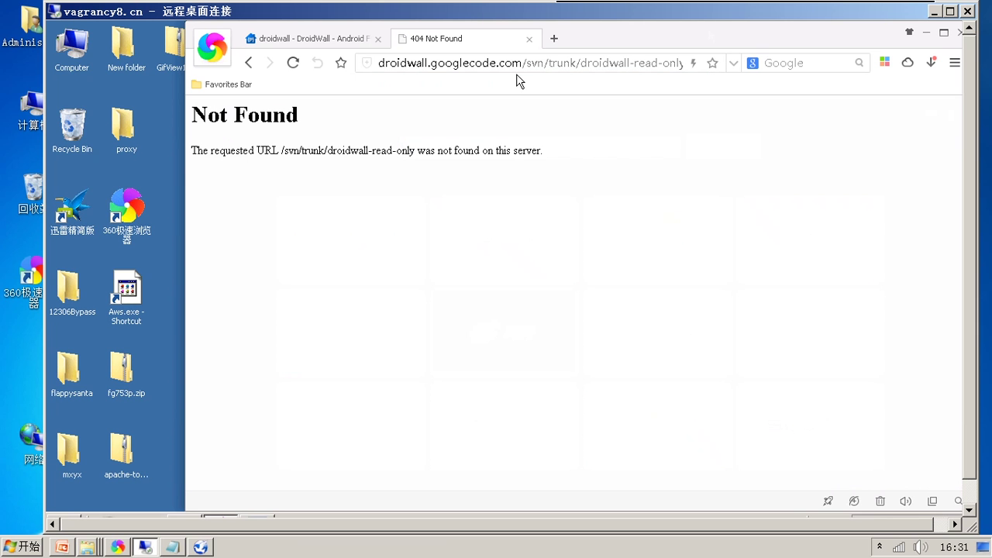
# Remove droidwall-read-only from the end of the address and load droidwall.googlecode.com/svn/trunk/
pyautogui.click(586, 65)
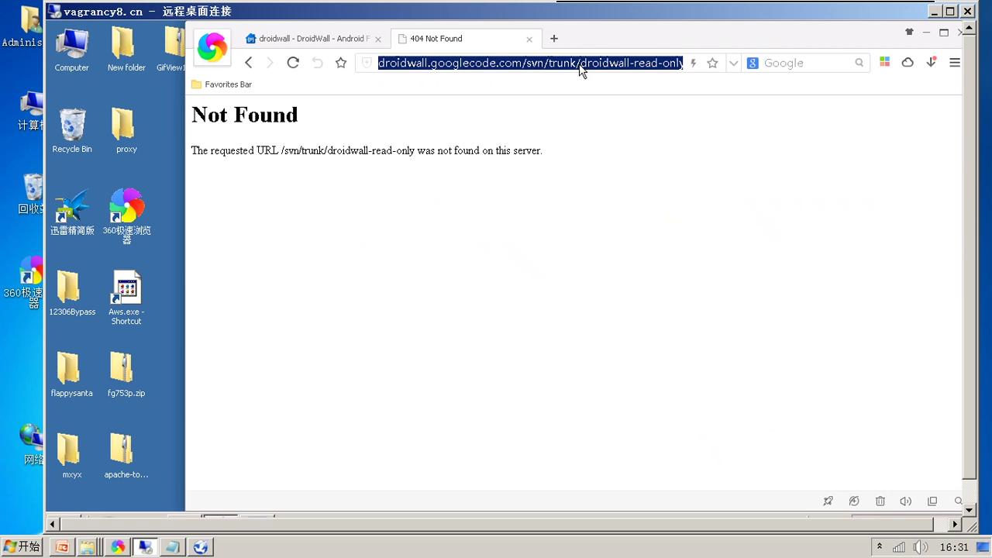
pyautogui.click(587, 78)
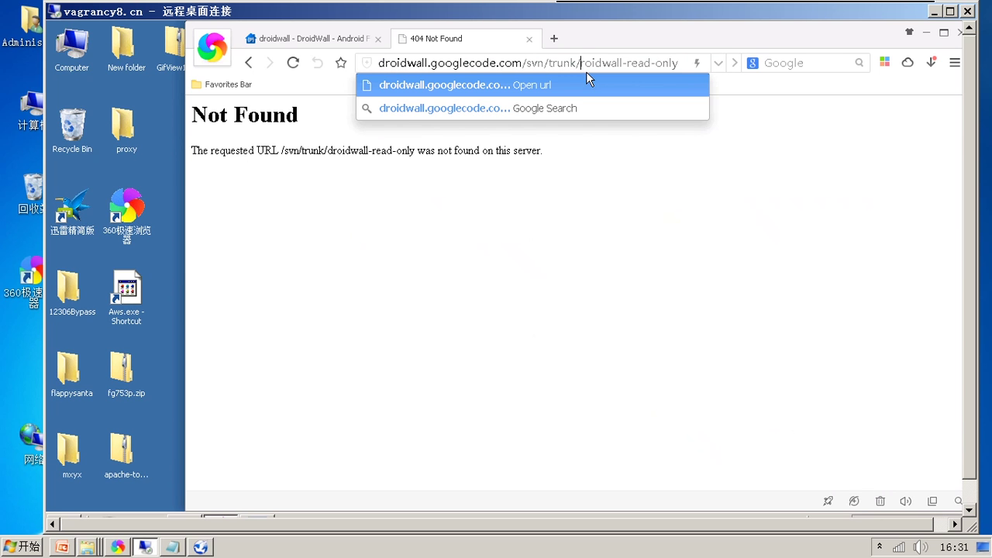
pyautogui.press('Delete')
pyautogui.press('Delete')
pyautogui.press('Delete')
pyautogui.press('Delete')
pyautogui.press('Delete')
pyautogui.press('Delete')
pyautogui.press('Delete')
pyautogui.press('Delete')
pyautogui.press('Delete')
pyautogui.press('Delete')
pyautogui.press('Delete')
pyautogui.press('Delete')
pyautogui.press('Delete')
pyautogui.press('Delete')
pyautogui.press('Delete')
pyautogui.press('Return')
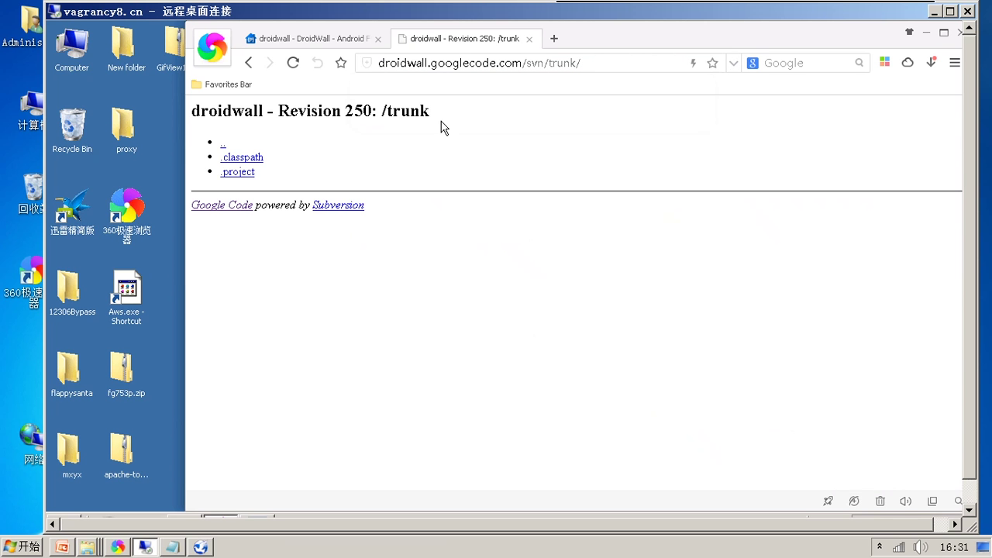
# Browse from the repository root through tags to v1.4.1 and into its src/com/googlecode/droidwall source folder
pyautogui.click(221, 144)
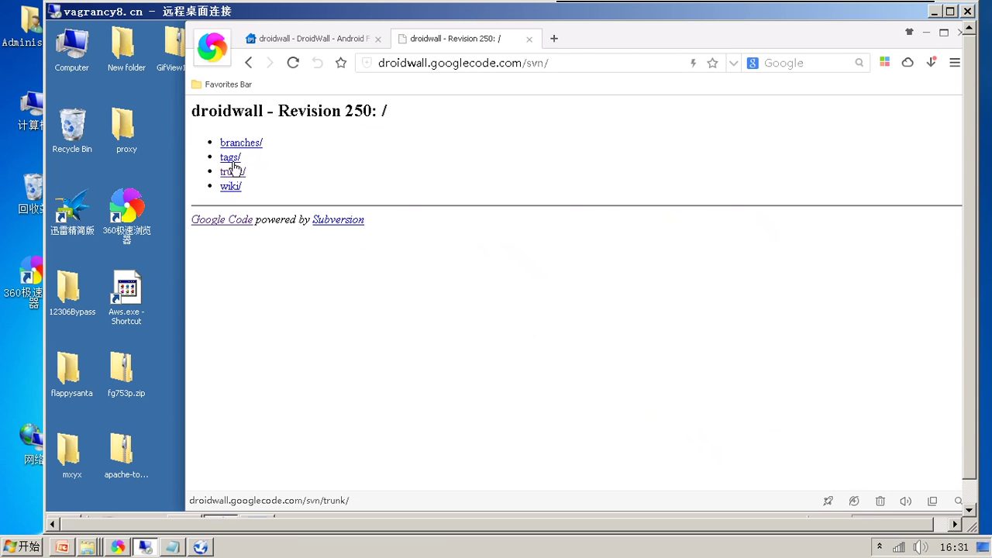
pyautogui.click(230, 159)
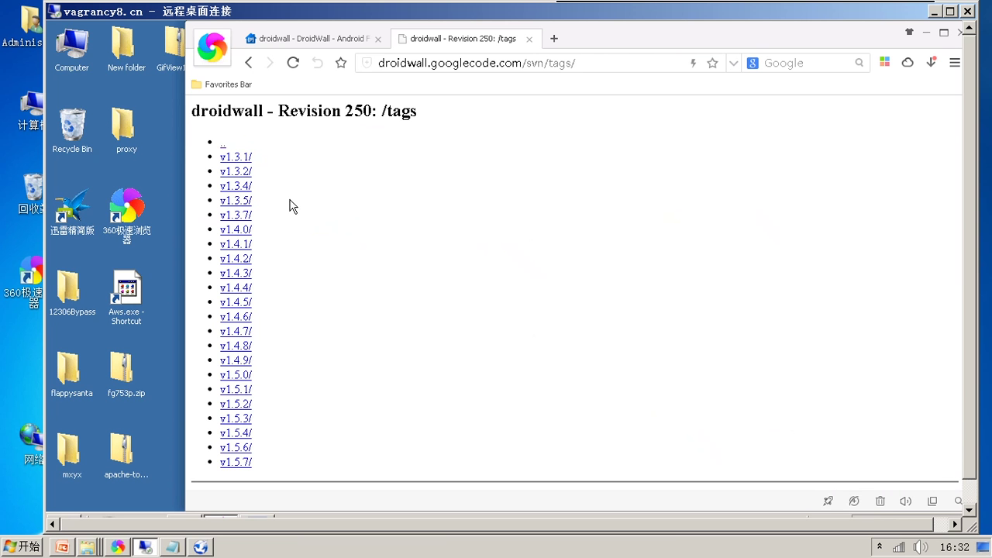
pyautogui.scroll(-1, 240, 240)
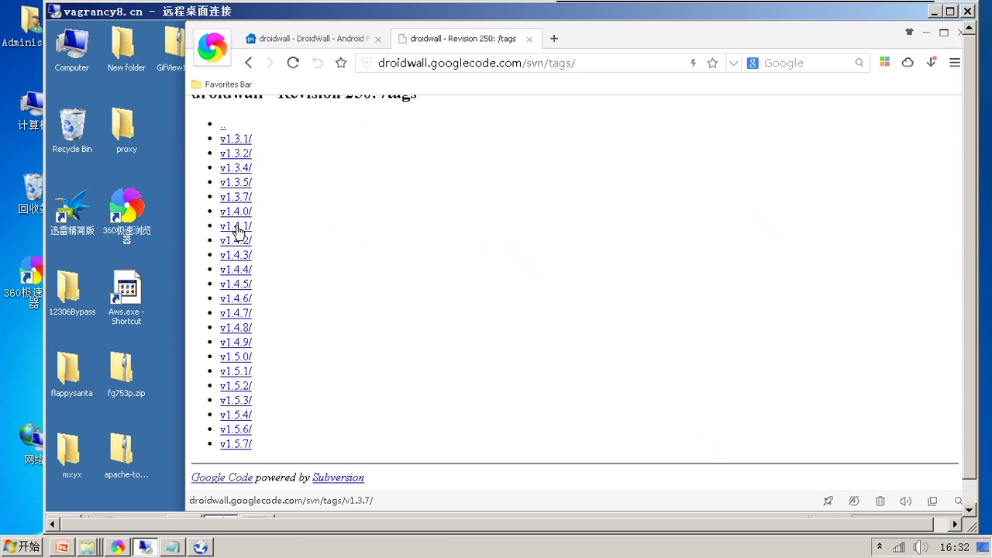
pyautogui.click(236, 226)
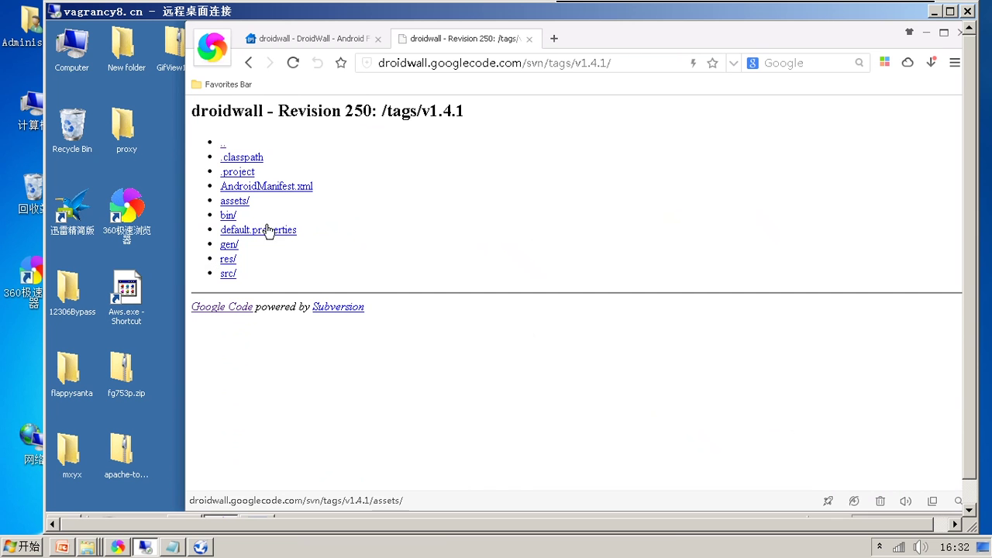
pyautogui.click(228, 274)
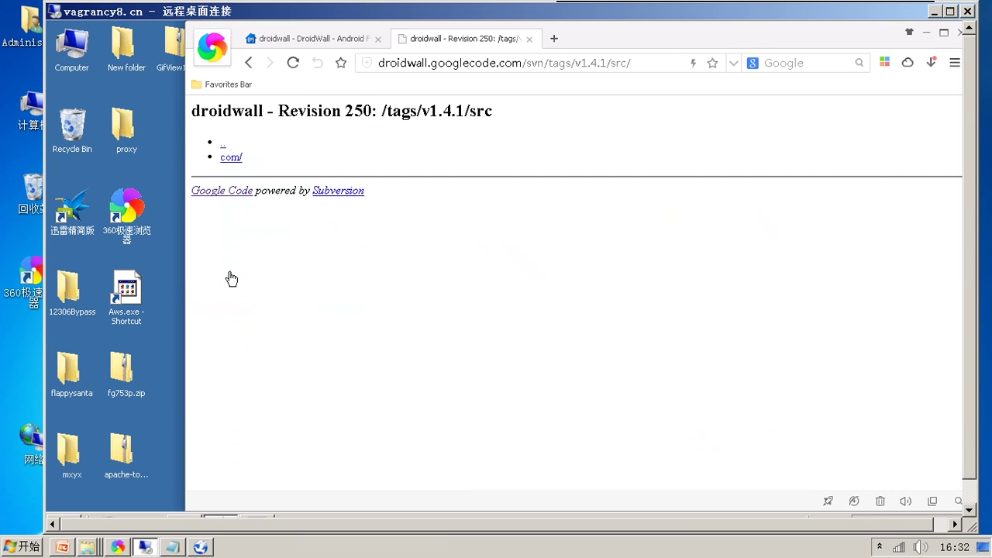
pyautogui.click(234, 160)
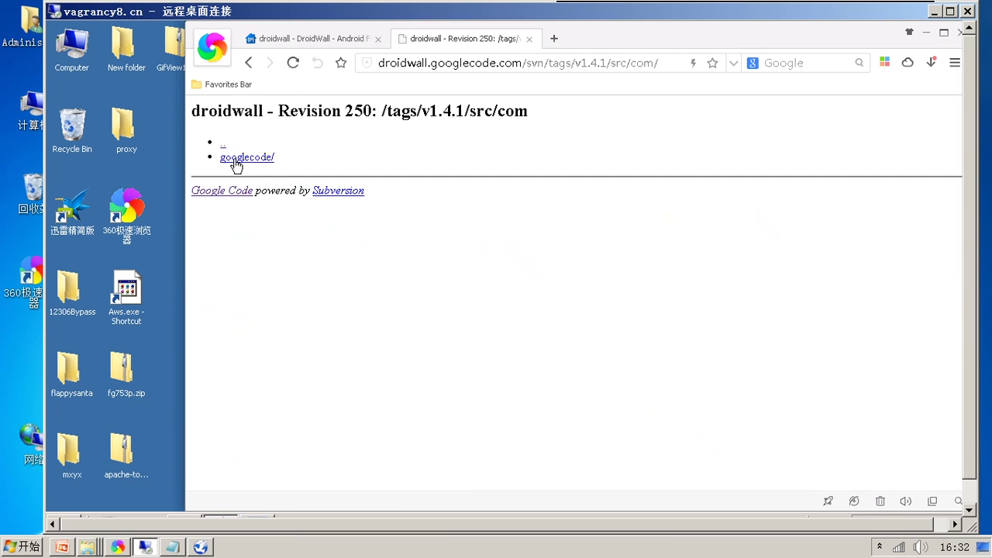
pyautogui.click(235, 161)
pyautogui.click(235, 160)
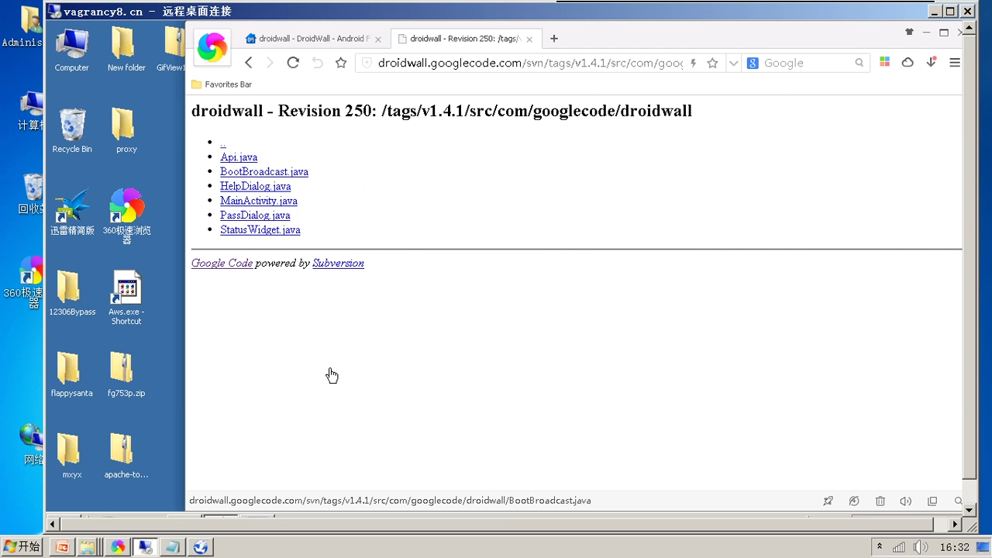
# Exit the 自由门 proxy program and clear the remote desktop, folder and 版本控制.txt windows off the desktop
pyautogui.click(203, 550)
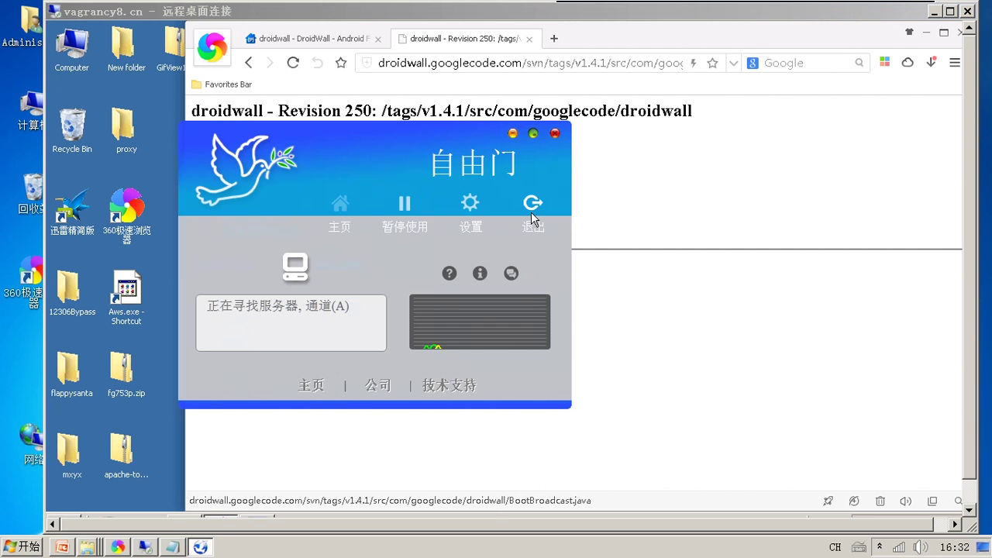
pyautogui.click(532, 215)
pyautogui.click(938, 12)
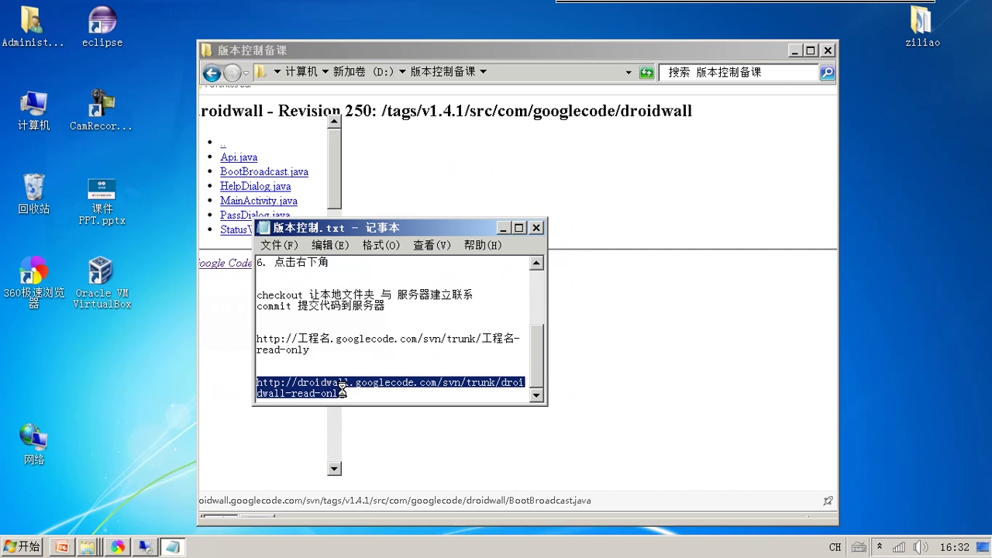
pyautogui.click(828, 51)
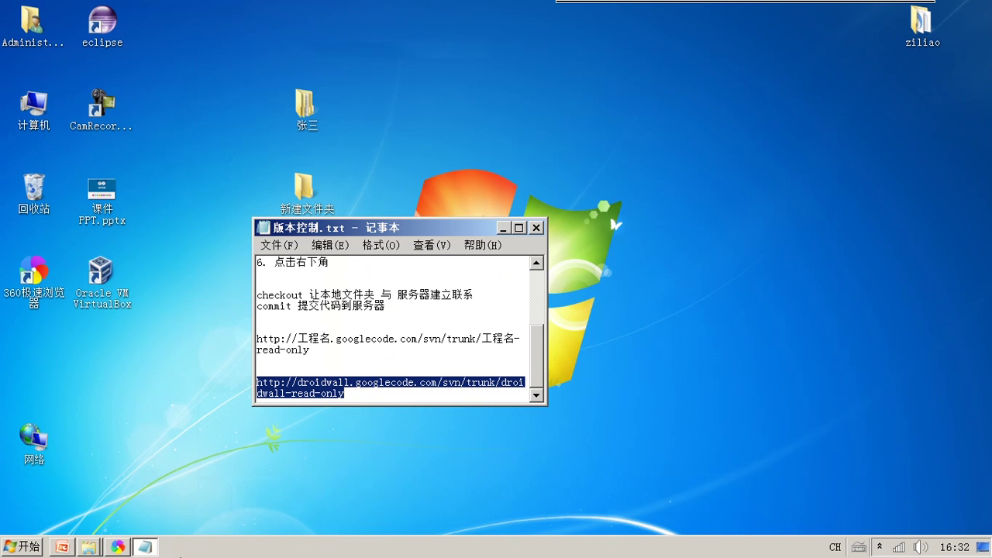
pyautogui.click(505, 227)
# Switch to the local 360 browser and try to open code.taobao.com in the failed code.google.com tab
pyautogui.click(118, 547)
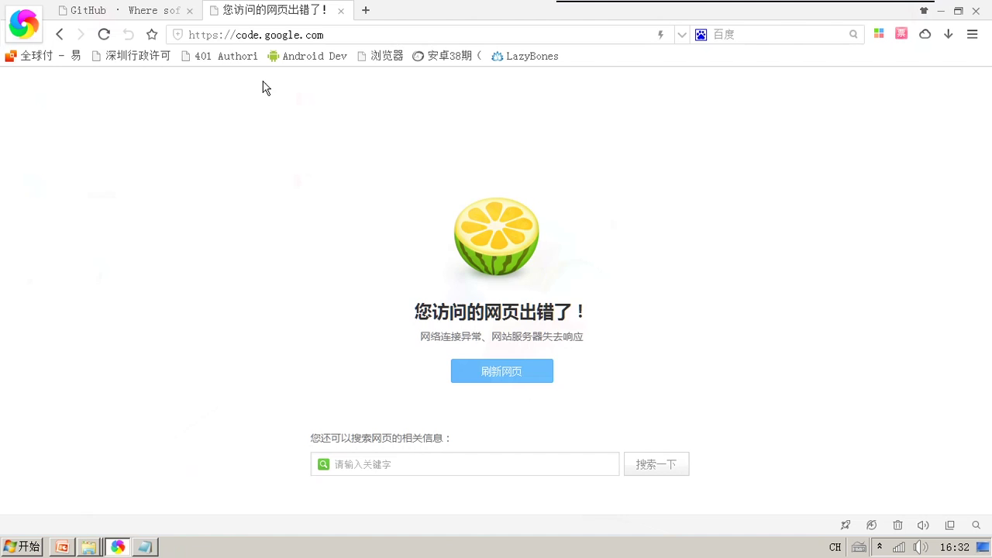
pyautogui.click(279, 34)
pyautogui.write('code.')
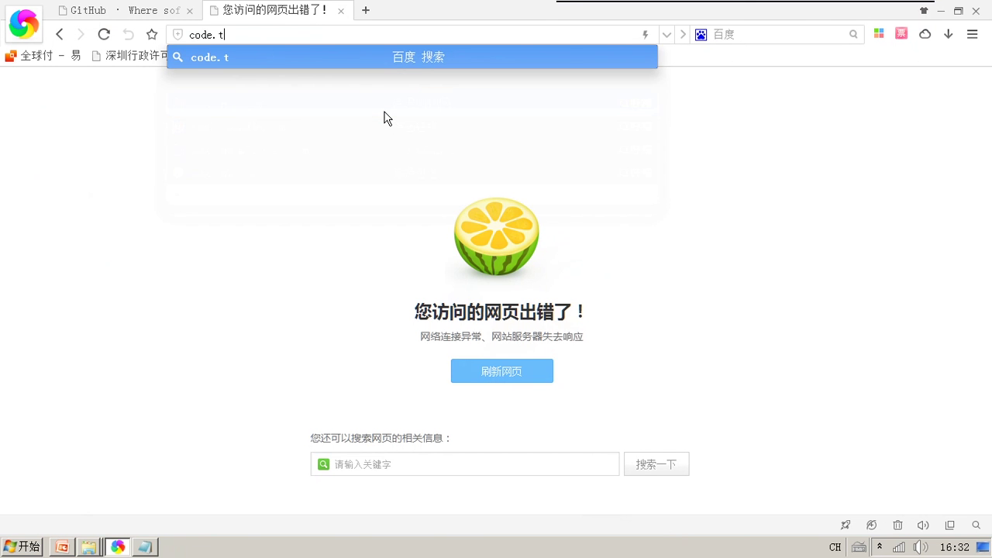
pyautogui.write('taobao.com')
pyautogui.press('Return')
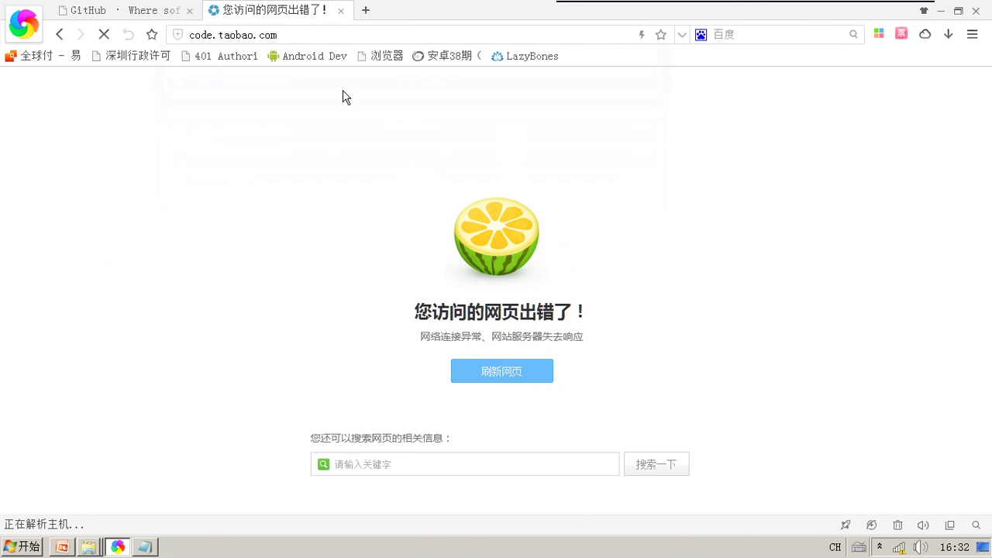
# Change the address to code.taobao.org, load it, and close the GitHub tab
pyautogui.click(309, 35)
pyautogui.click(319, 34)
pyautogui.press('BackSpace')
pyautogui.press('BackSpace')
pyautogui.press('BackSpace')
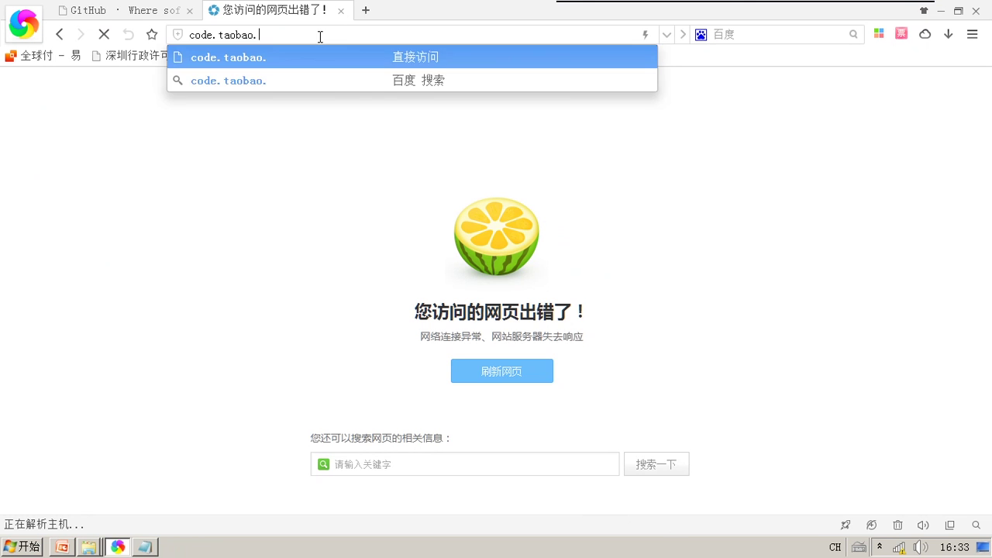
pyautogui.write('org')
pyautogui.press('Return')
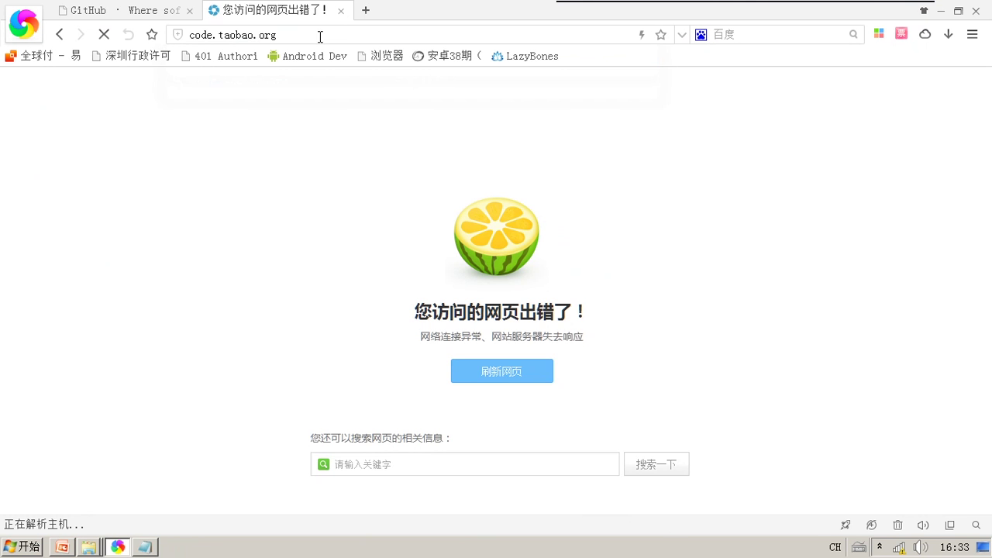
pyautogui.click(152, 9)
pyautogui.click(189, 11)
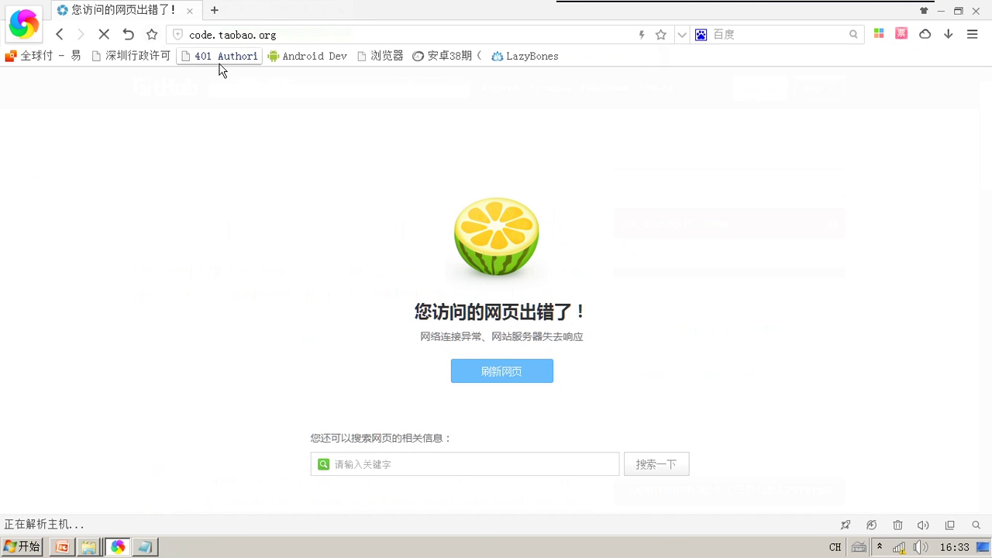
# Check the available wireless networks and try to connect to itheima_5G
pyautogui.click(146, 547)
pyautogui.click(259, 153)
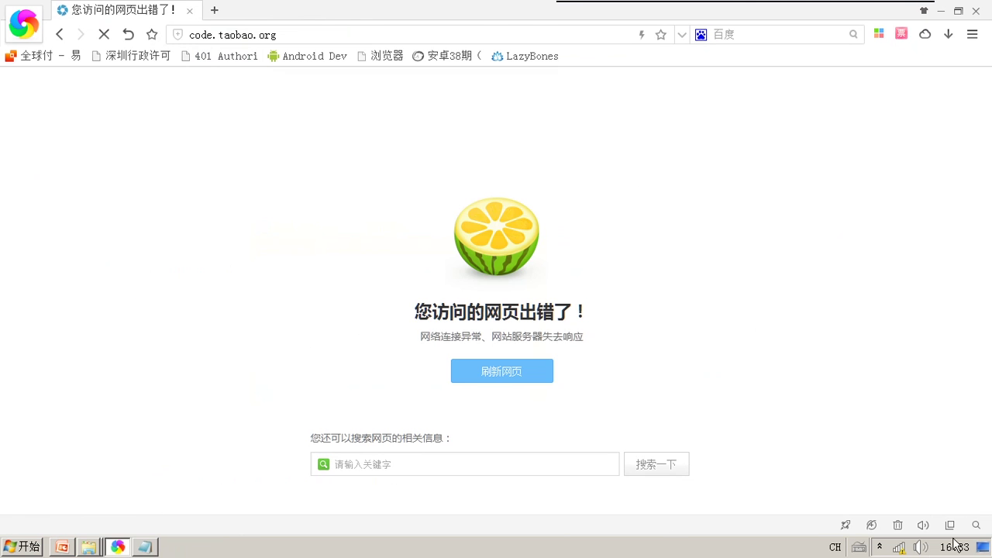
pyautogui.click(897, 549)
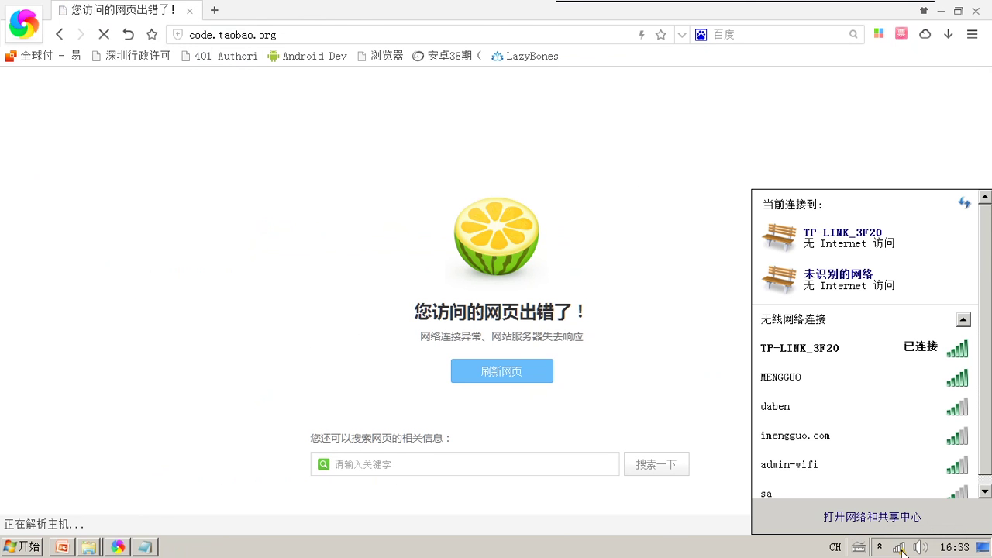
pyautogui.click(420, 173)
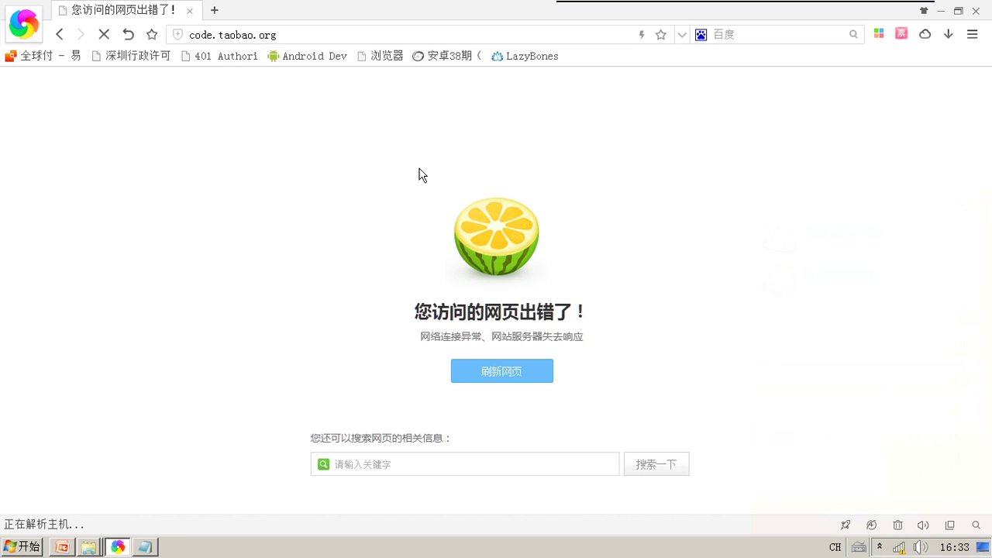
pyautogui.click(346, 35)
pyautogui.click(880, 547)
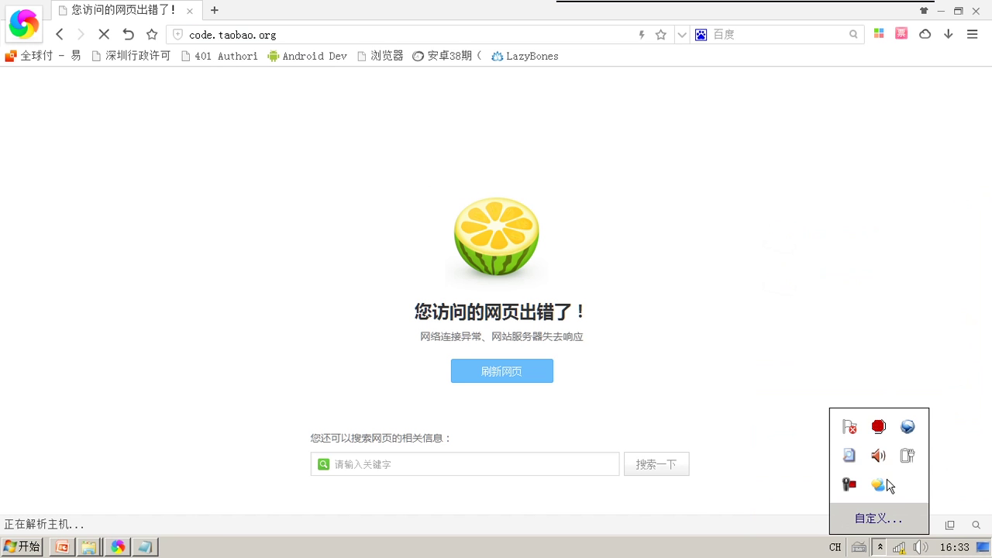
pyautogui.click(903, 546)
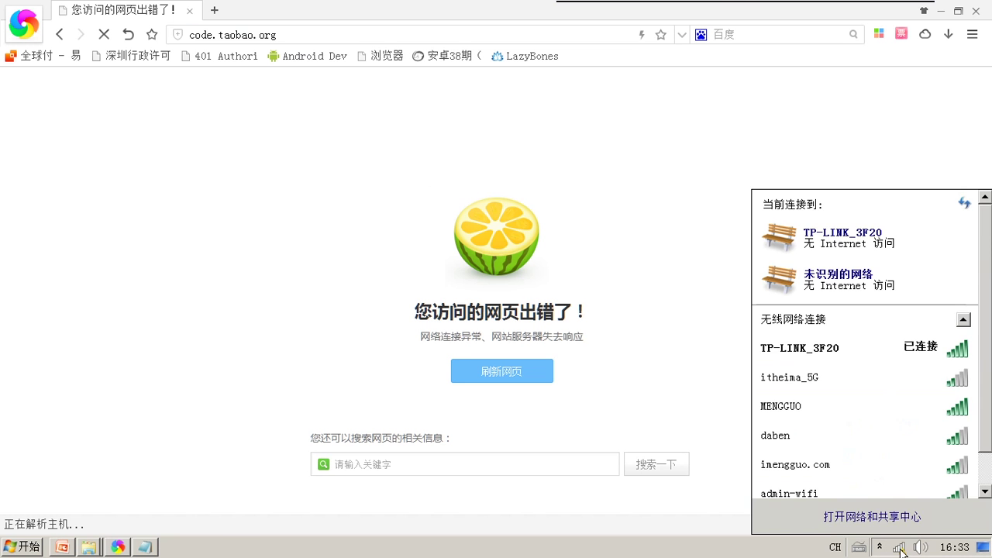
pyautogui.click(871, 376)
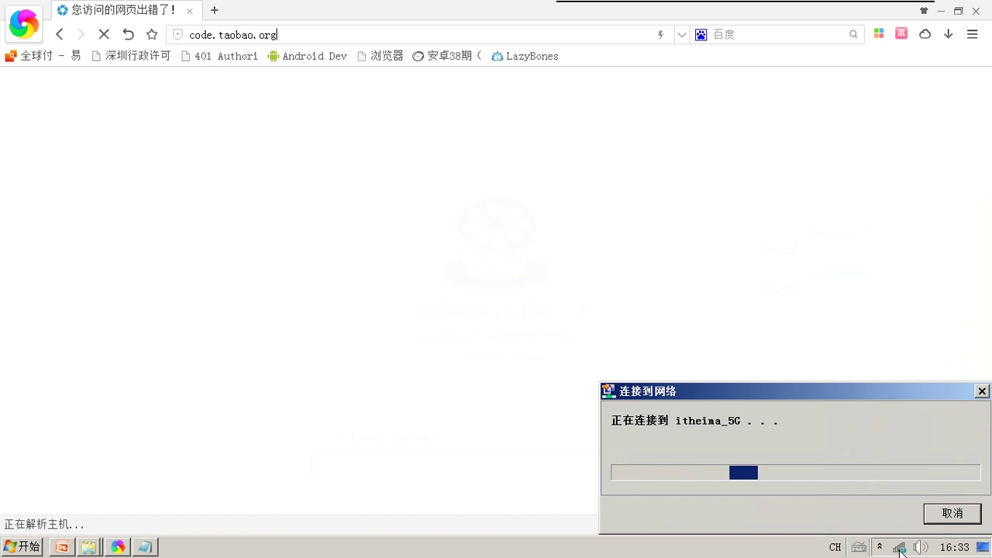
# Connect the computer to the itheima_2.4G wireless network
pyautogui.click(880, 547)
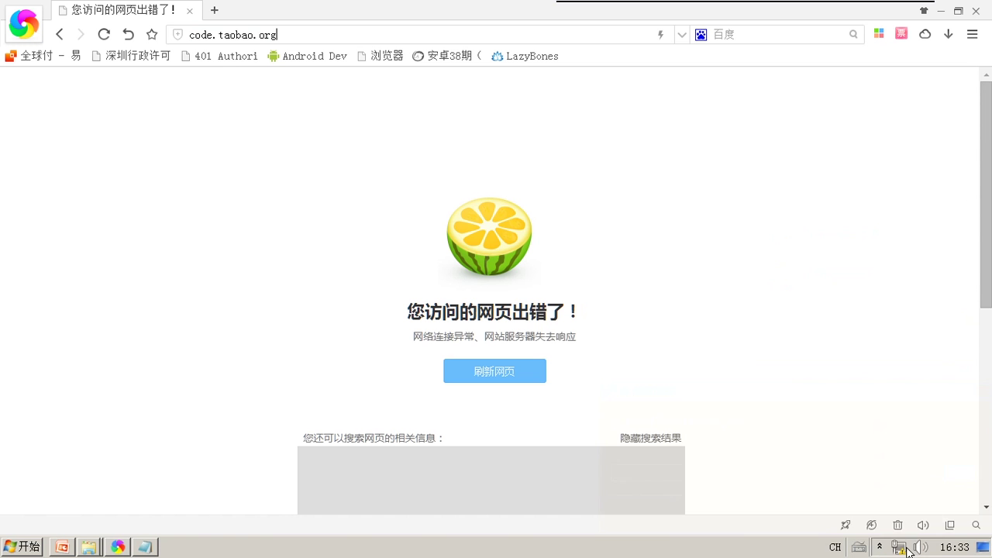
pyautogui.click(900, 547)
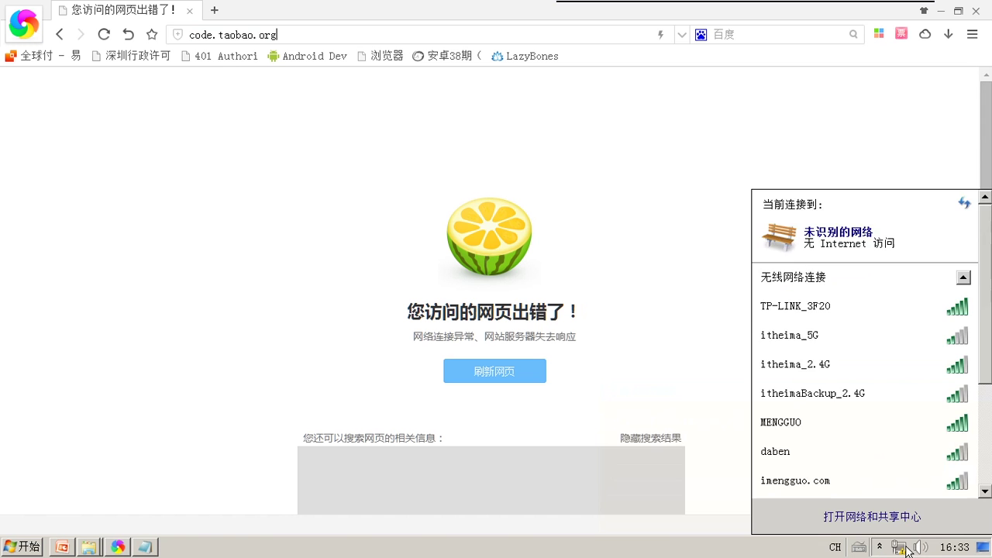
pyautogui.doubleClick(848, 365)
# Try to load code.taobao.org again in the current browser tab
pyautogui.moveTo(899, 549)
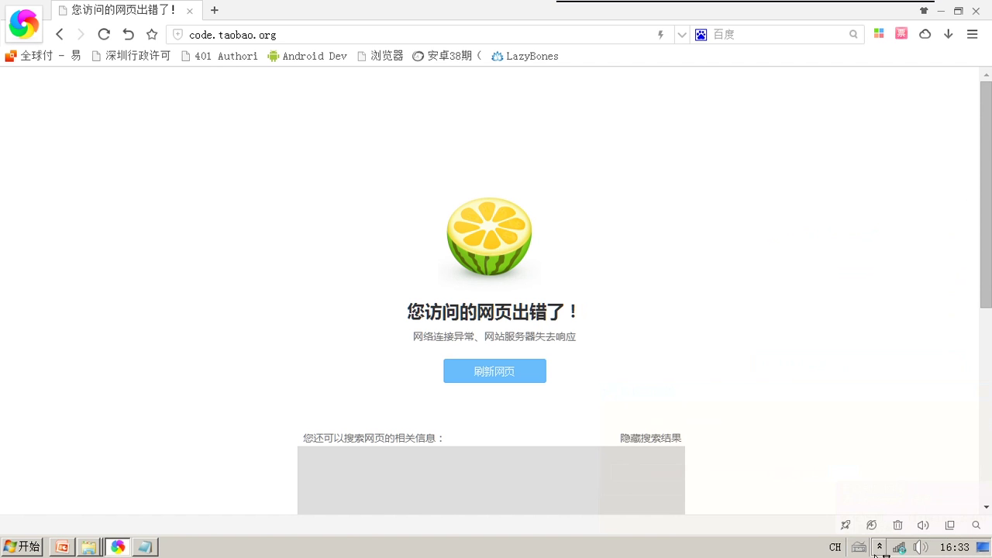
pyautogui.click(879, 548)
pyautogui.click(641, 280)
pyautogui.click(321, 33)
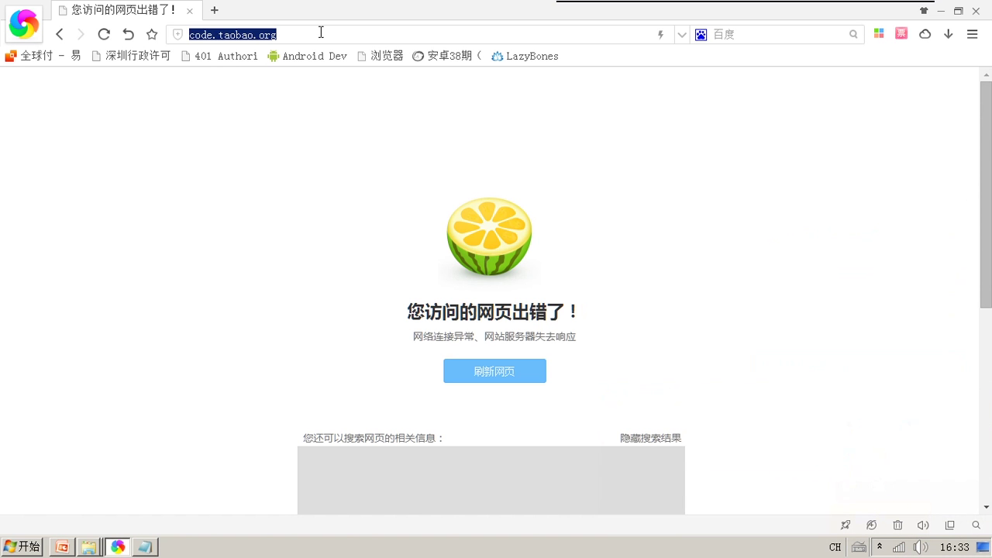
pyautogui.press('Return')
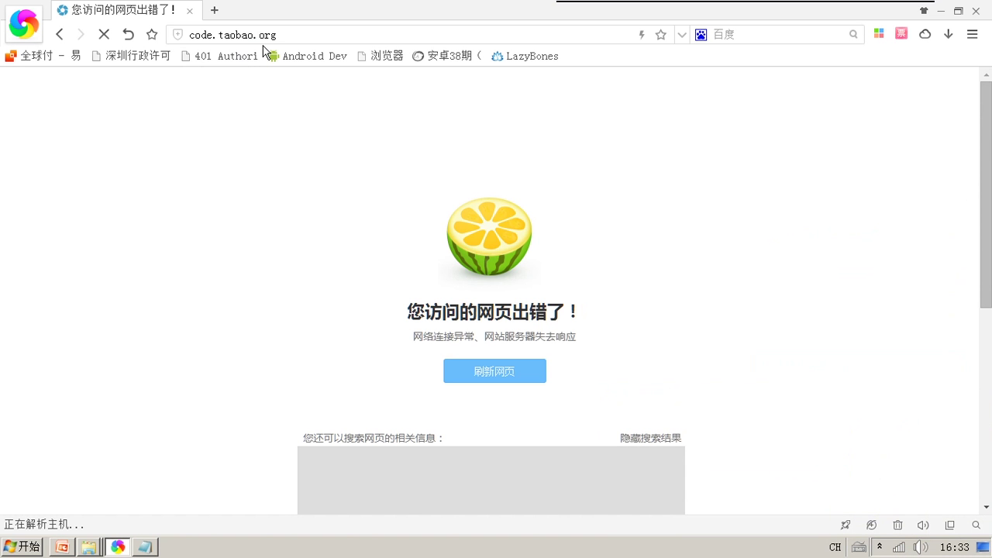
pyautogui.click(883, 548)
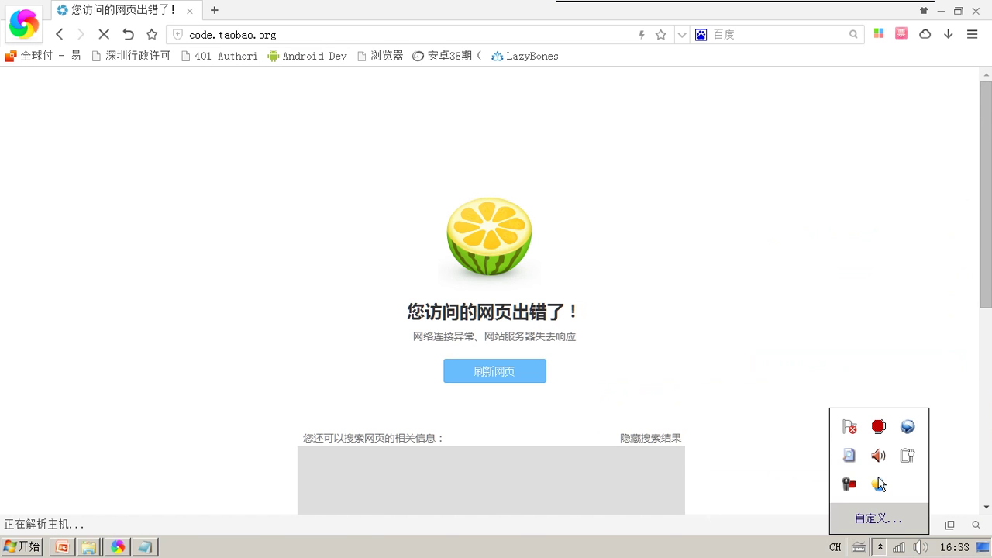
pyautogui.click(352, 36)
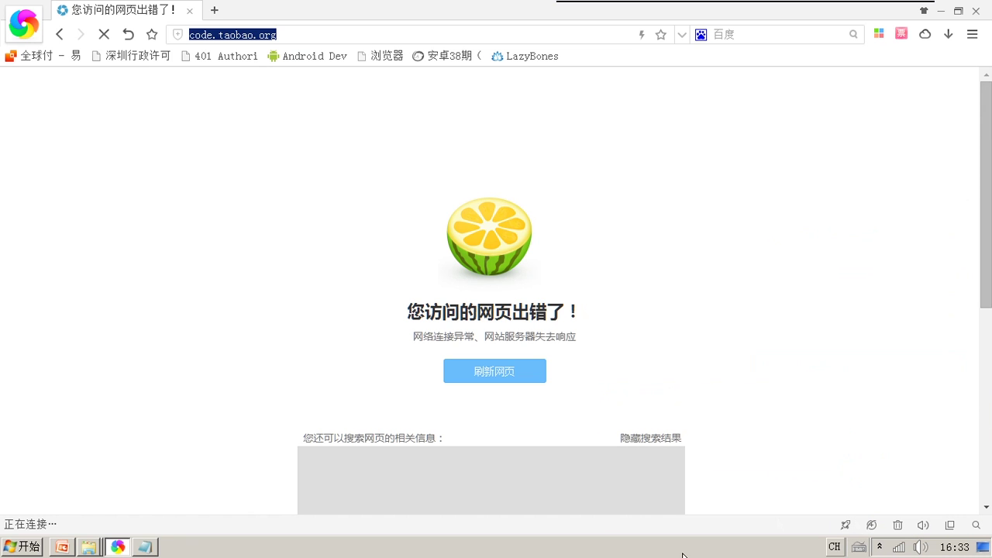
pyautogui.click(23, 547)
pyautogui.click(43, 514)
pyautogui.write('cmd')
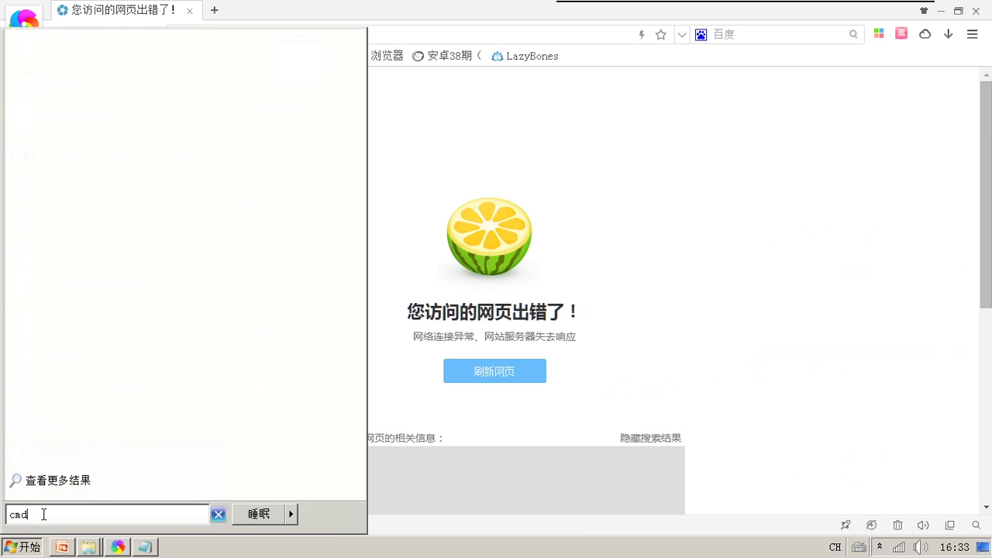
pyautogui.press('Return')
pyautogui.write('ping -t www.ba')
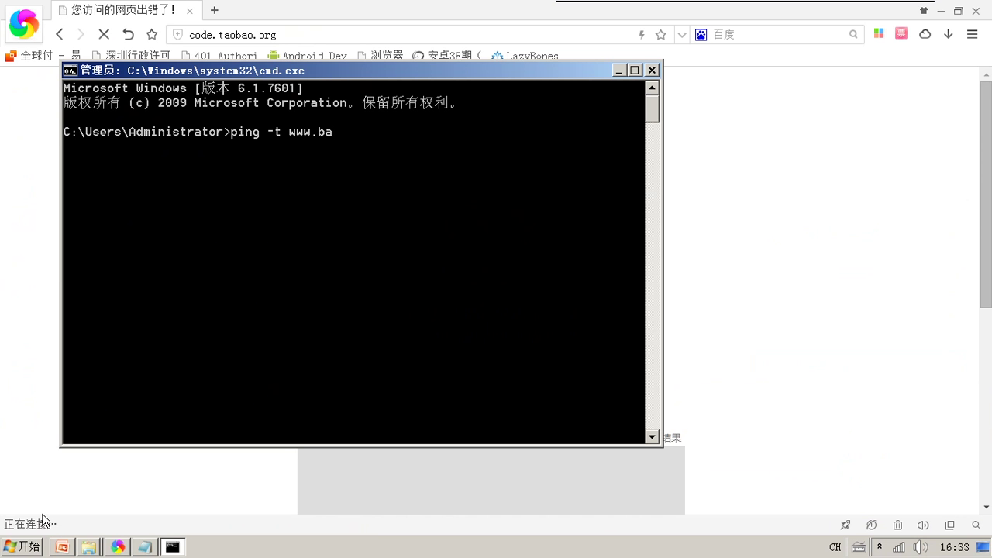
pyautogui.write('idu.com')
pyautogui.press('Return')
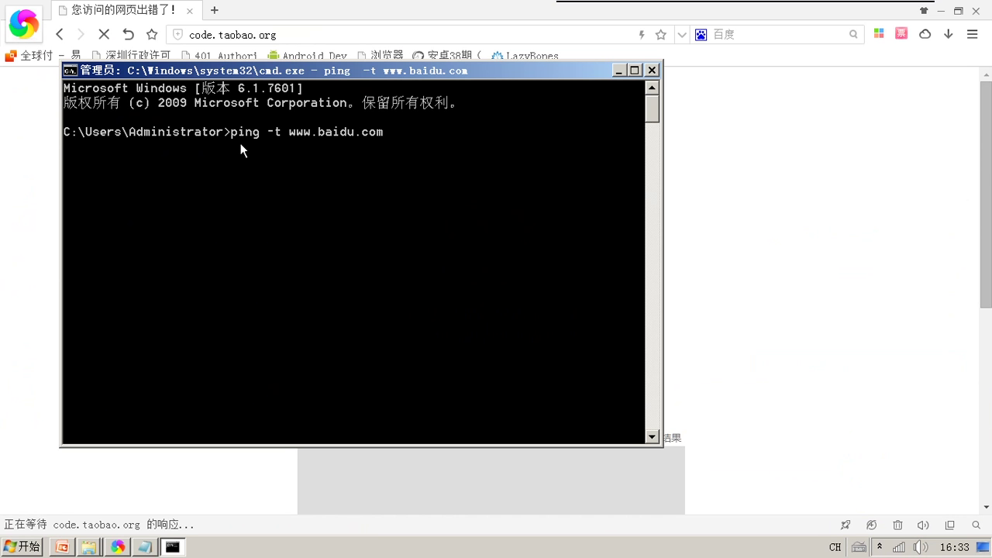
# Connect the computer to the TP-LINK_3F20 wireless network and reload code.taobao.org in the 360 browser
pyautogui.hotkey('alt', 'Tab')
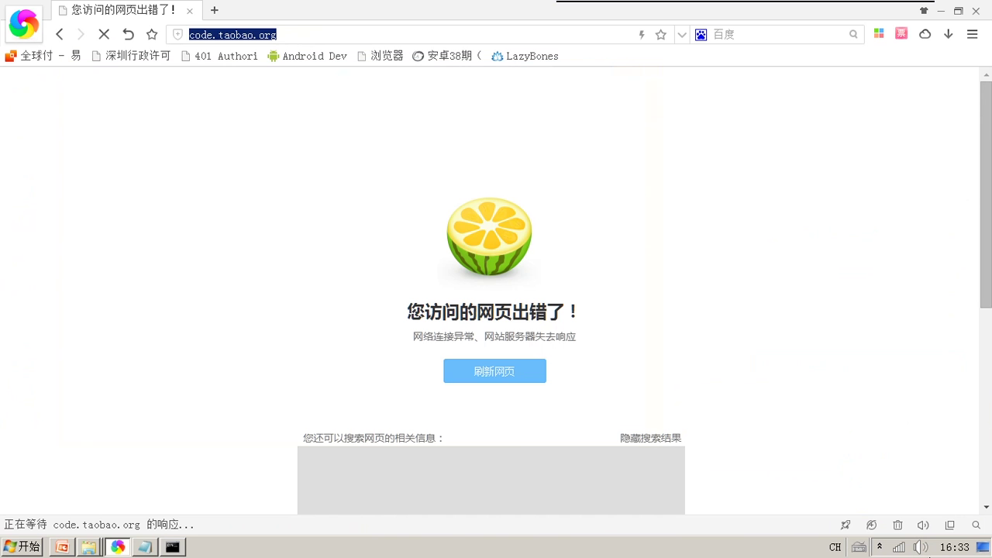
pyautogui.click(899, 549)
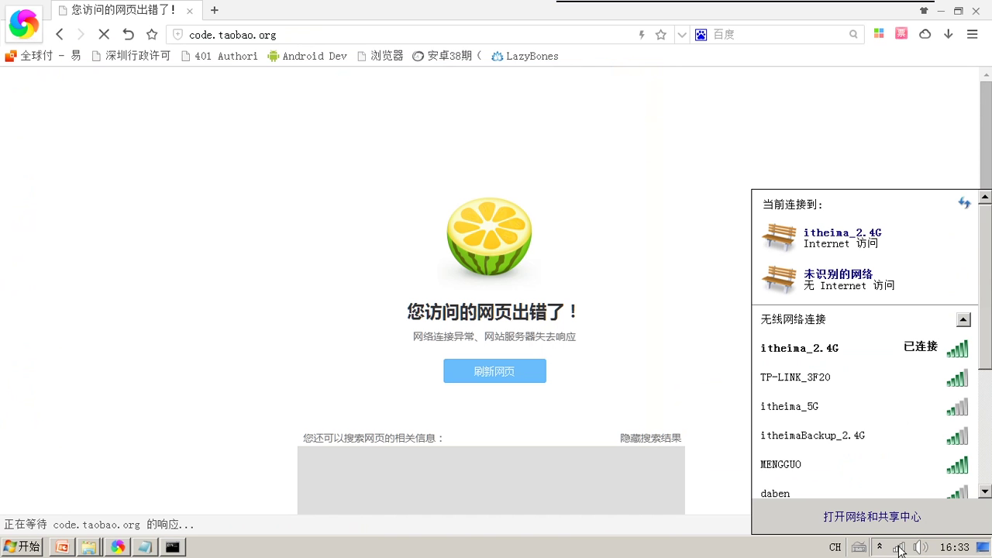
pyautogui.click(895, 379)
pyautogui.click(941, 408)
pyautogui.click(881, 547)
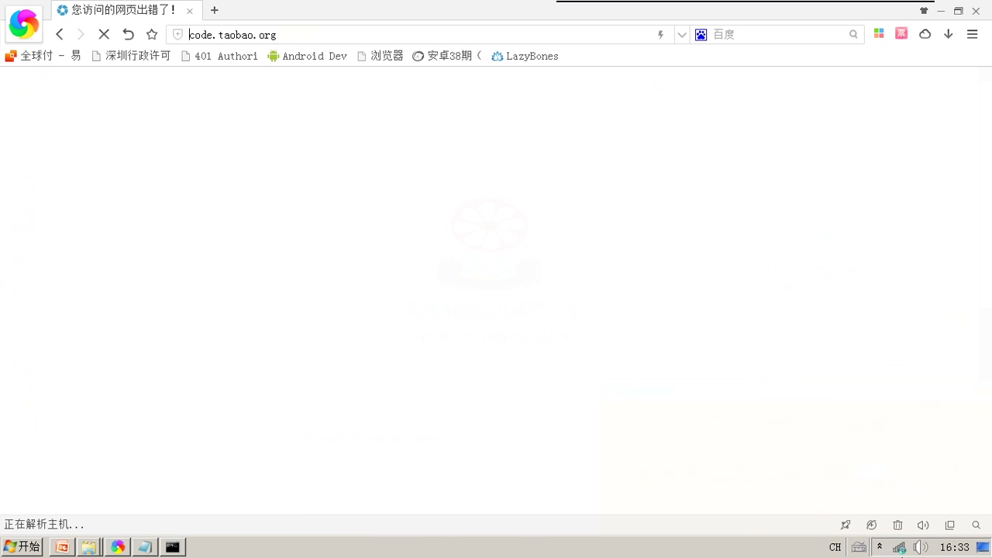
pyautogui.click(881, 547)
pyautogui.moveTo(901, 552)
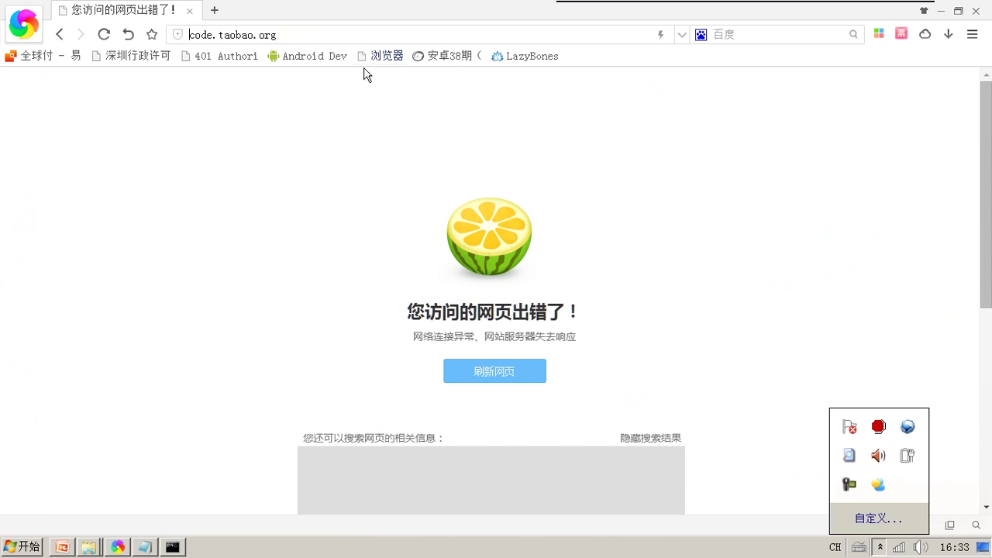
pyautogui.click(355, 37)
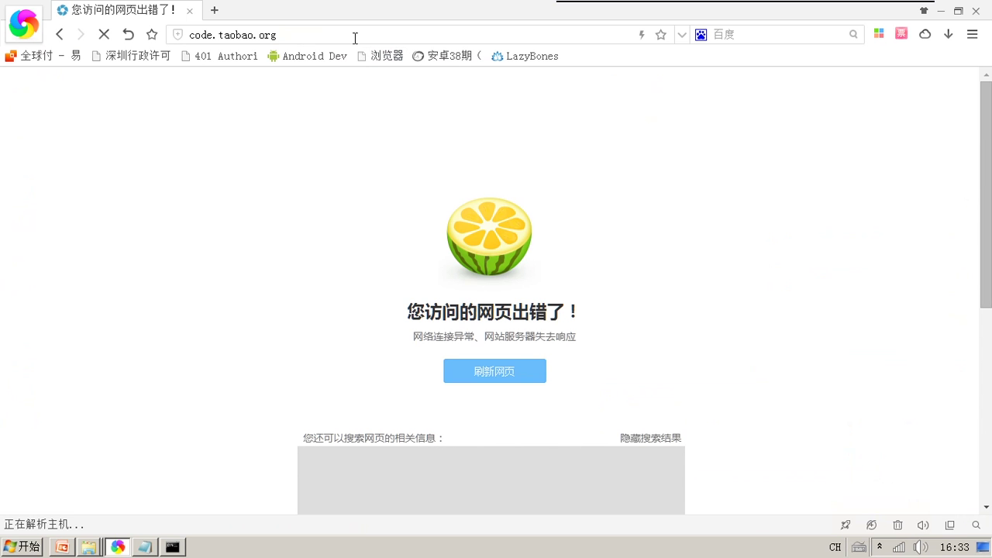
pyautogui.click(177, 547)
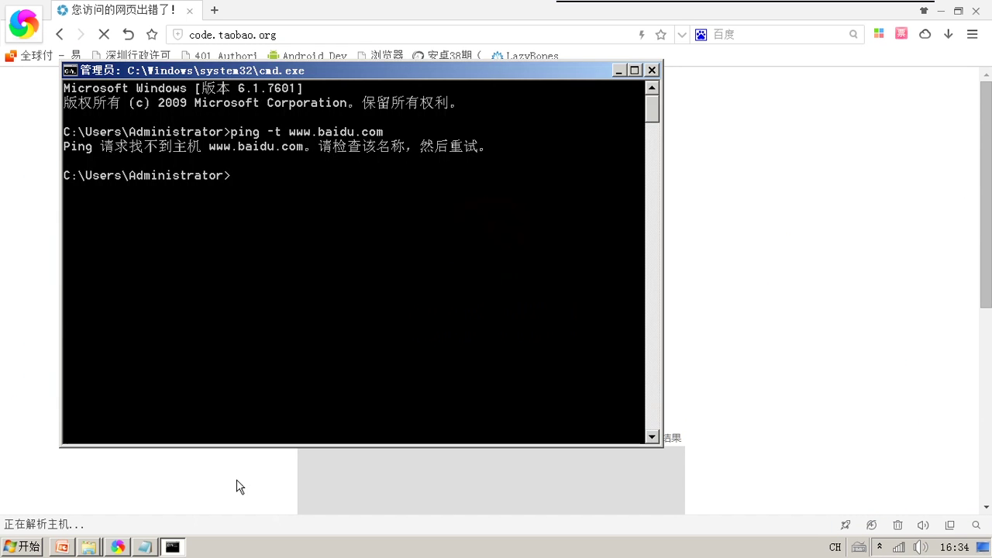
pyautogui.press('Up')
pyautogui.press('Return')
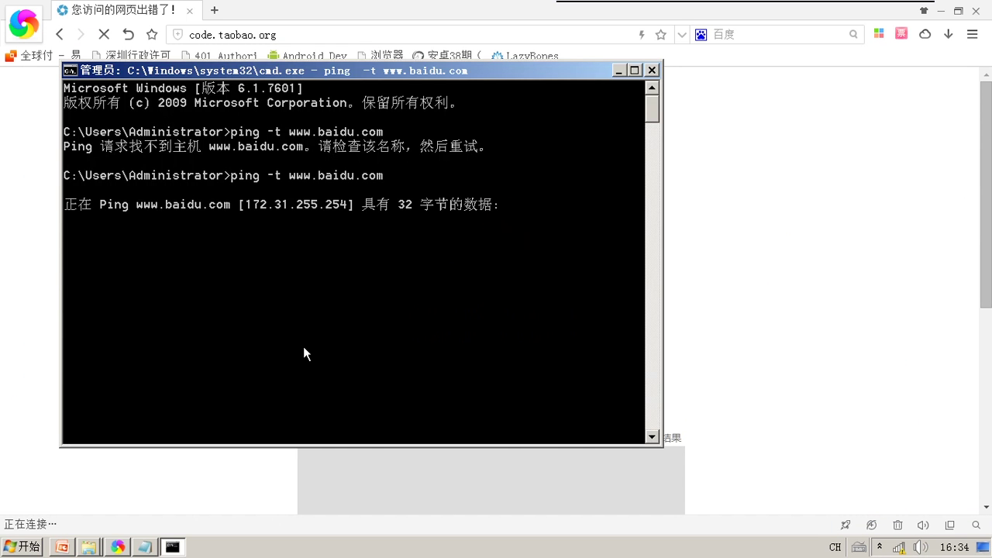
pyautogui.click(620, 72)
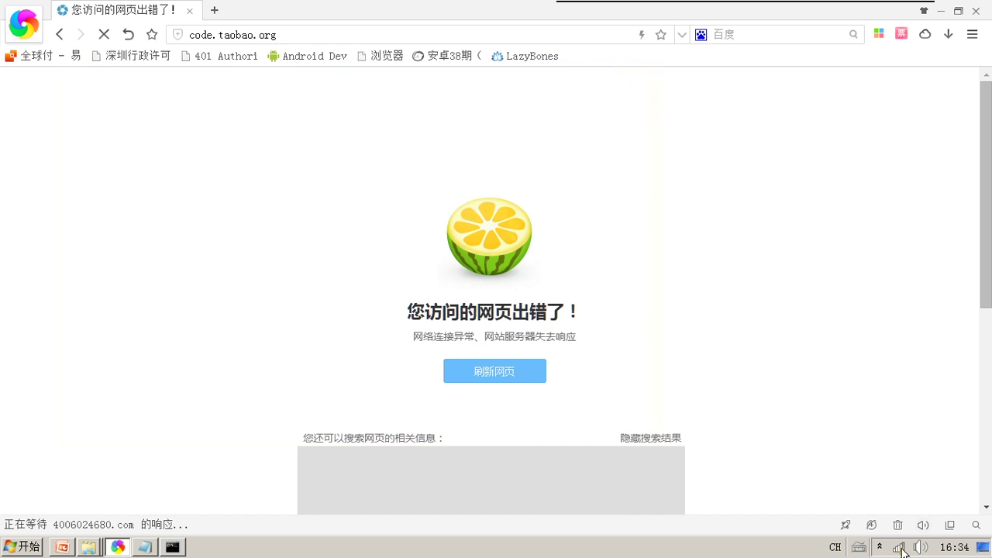
# Open the Sogou browser from the network sign-in notification and load the router page tplogin.cn
pyautogui.moveTo(901, 550)
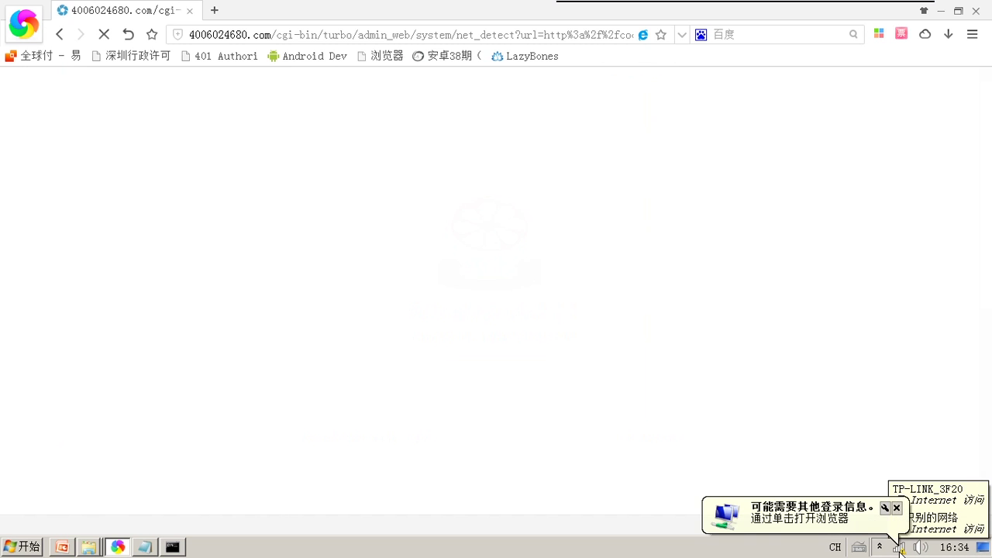
pyautogui.click(826, 527)
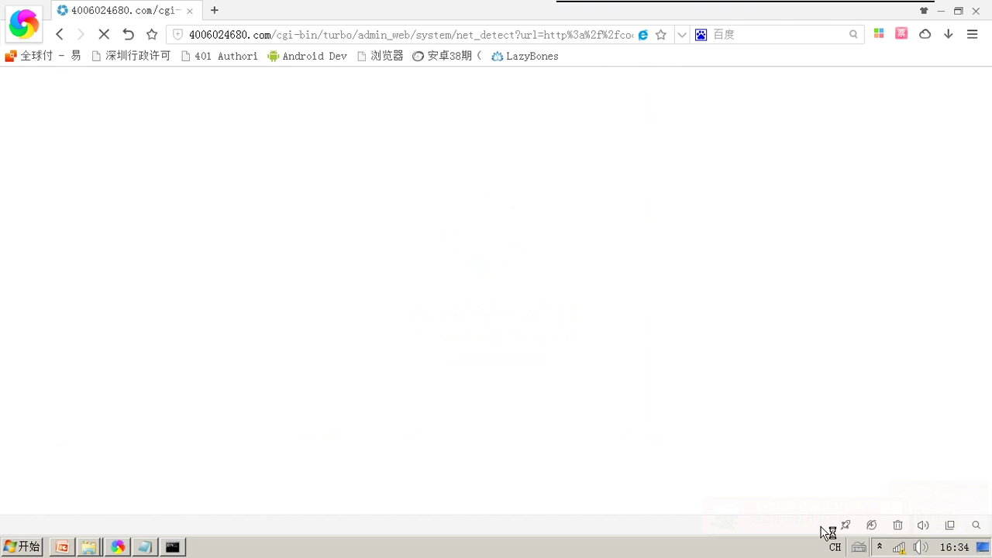
pyautogui.click(260, 28)
pyautogui.write('tpg')
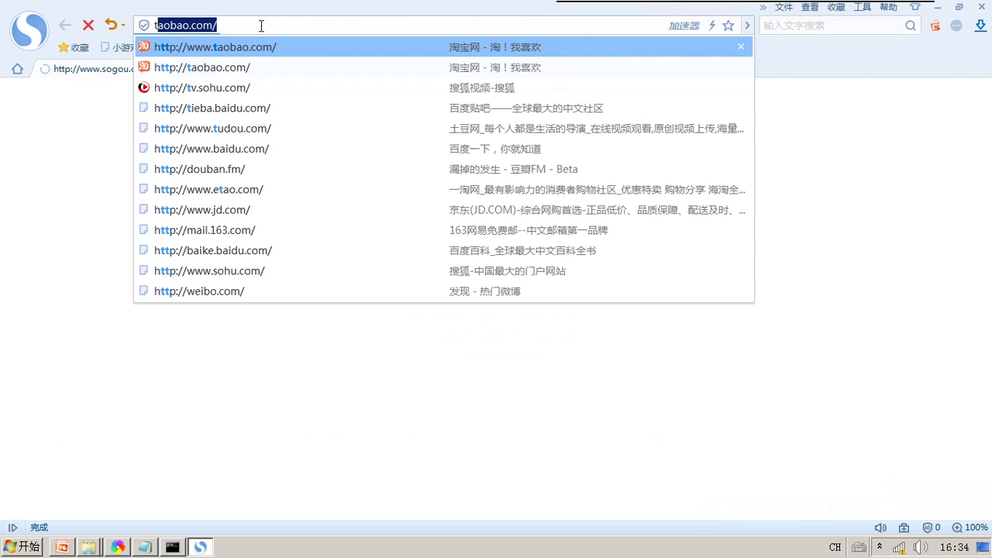
pyautogui.press('BackSpace')
pyautogui.press('BackSpace')
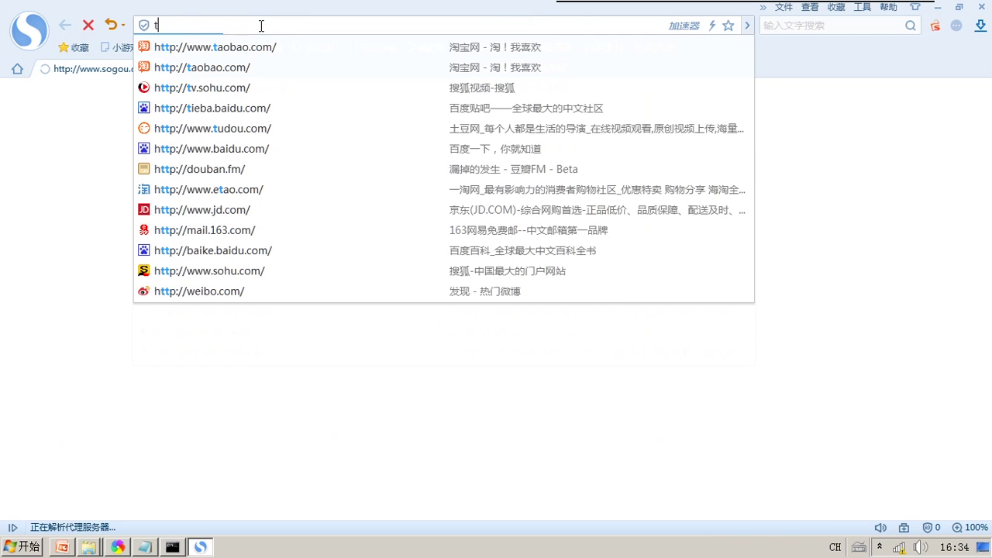
pyautogui.write('plogin.cn')
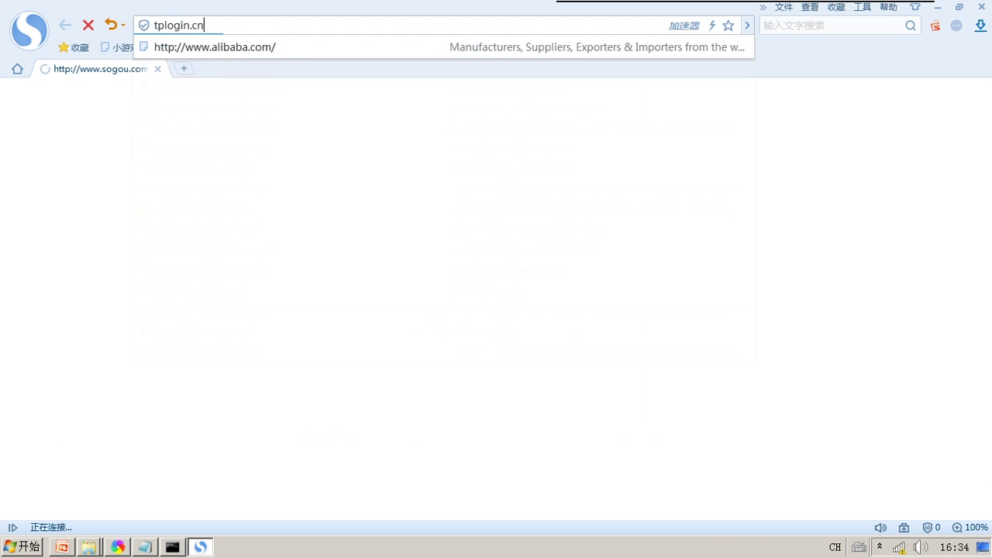
pyautogui.press('Return')
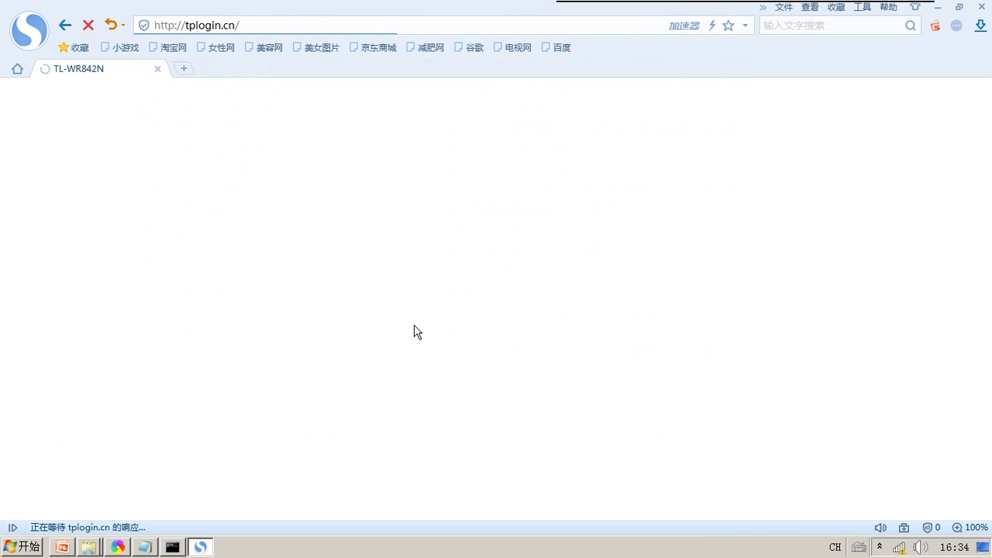
# Check the wireless connection, minimize the Sogou browser and close the 360 browser with its network diagnosis page
pyautogui.click(879, 548)
pyautogui.click(899, 547)
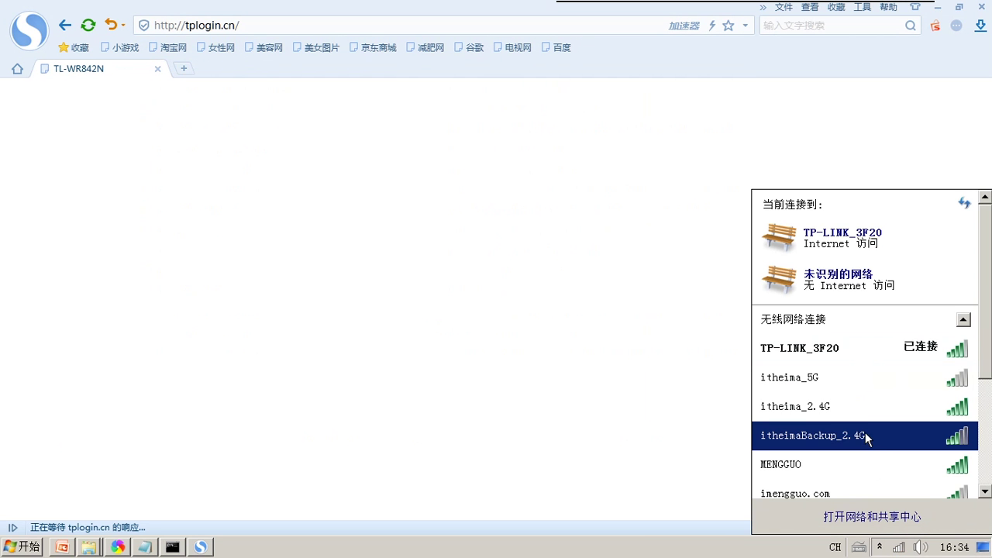
pyautogui.click(937, 7)
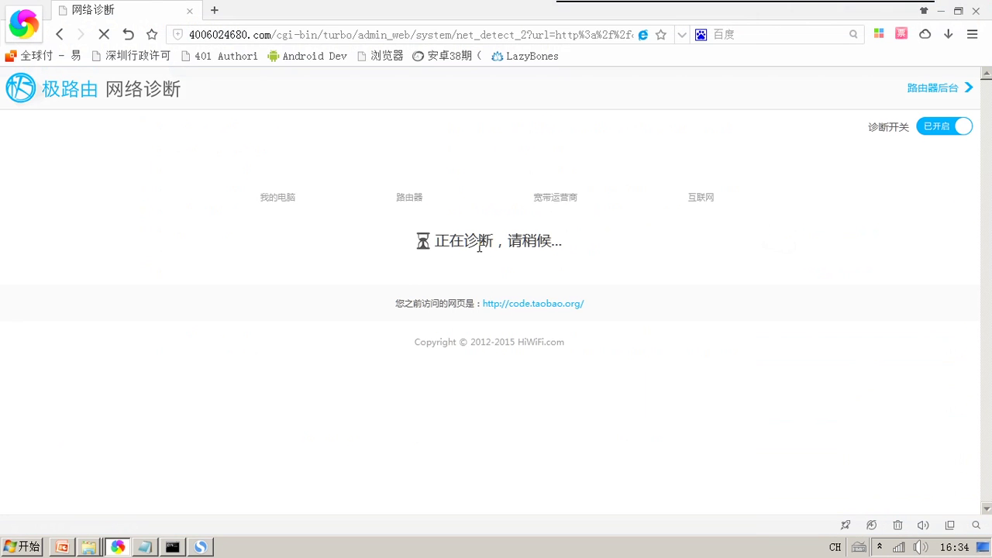
pyautogui.tripleClick(479, 246)
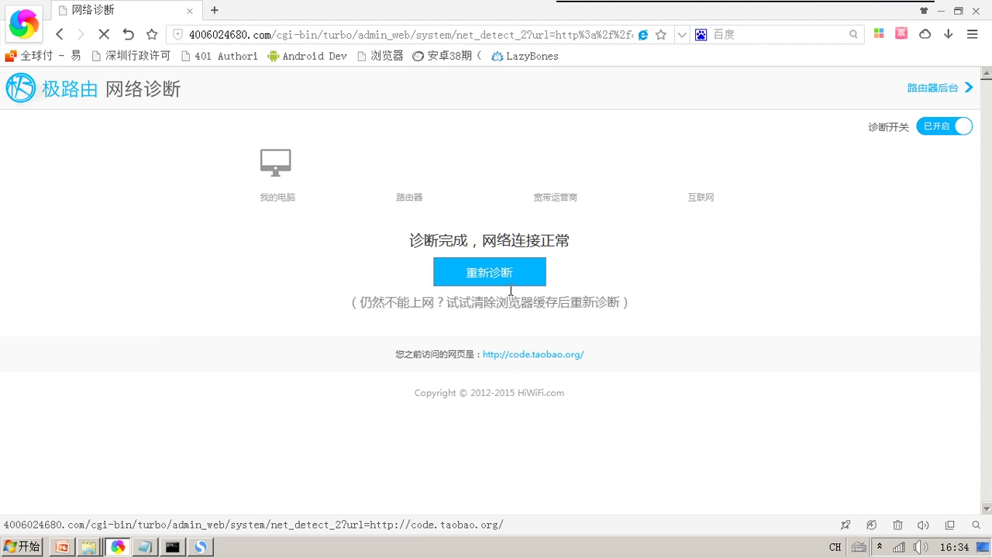
pyautogui.click(982, 13)
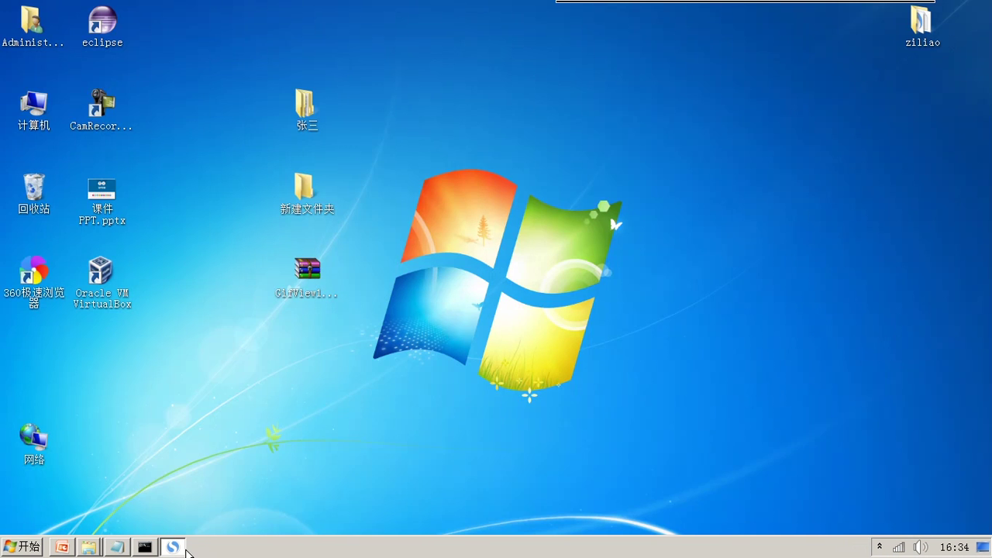
pyautogui.click(183, 551)
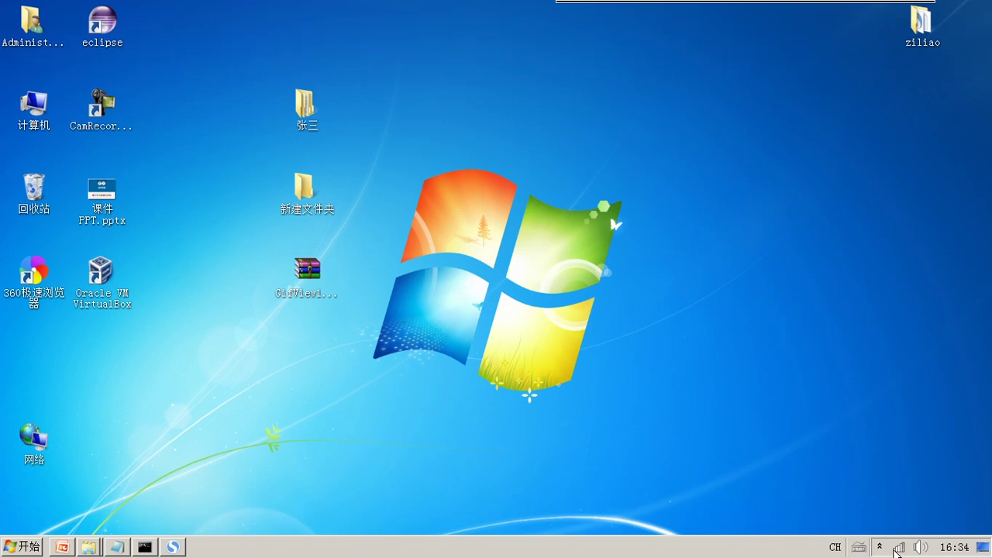
pyautogui.click(148, 552)
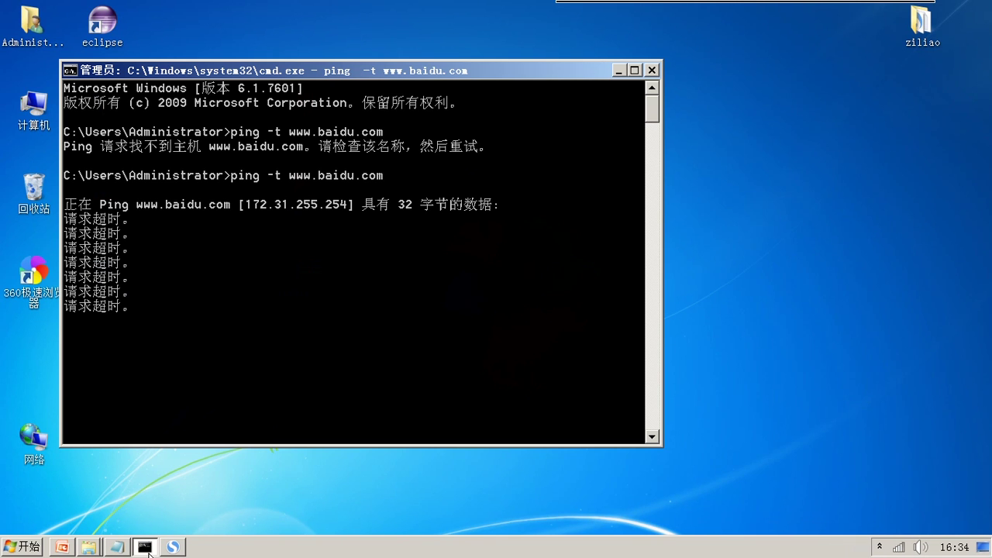
pyautogui.hotkey('ctrl', 'c')
pyautogui.press('Up')
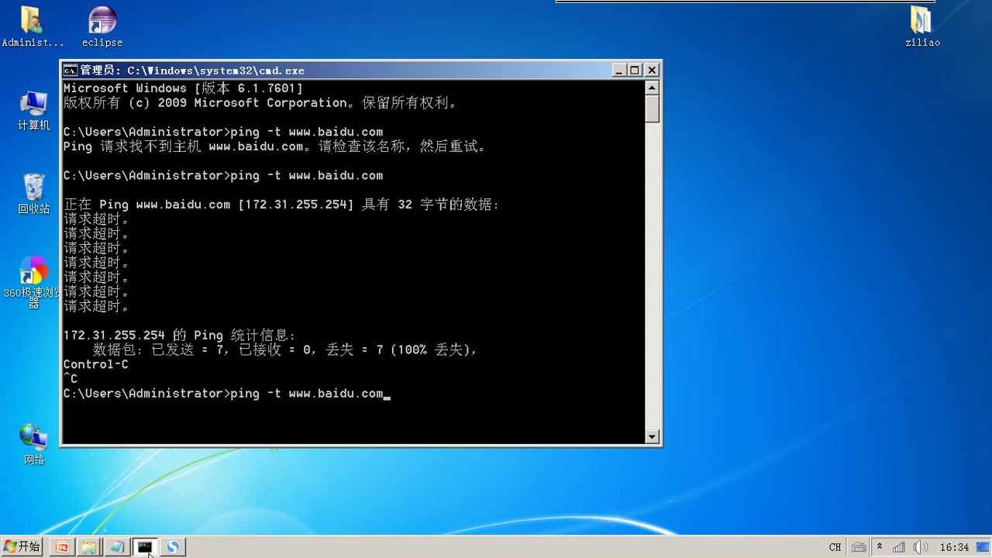
pyautogui.press('Return')
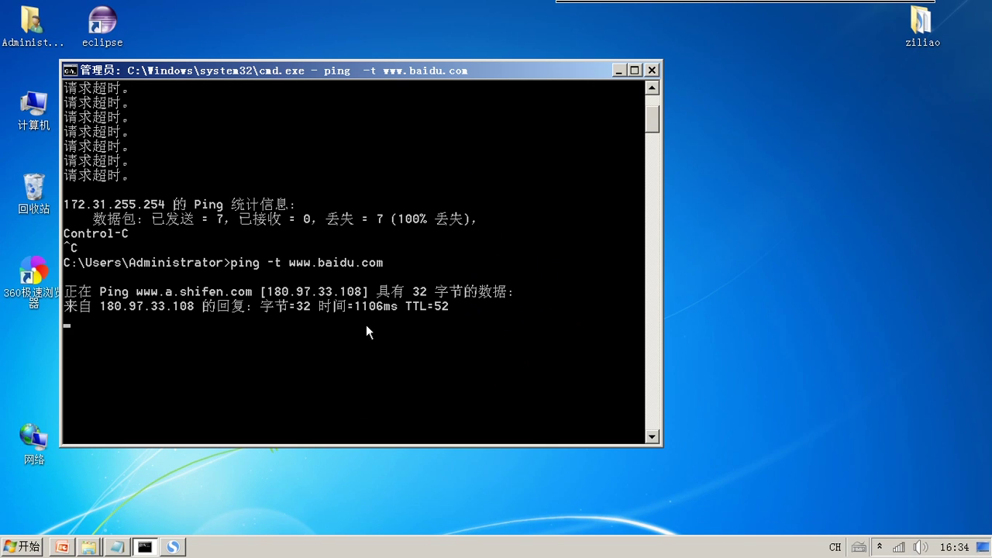
# Switch to the Sogou browser, load code.taobao.org and look over the TaoCode home page
pyautogui.click(172, 547)
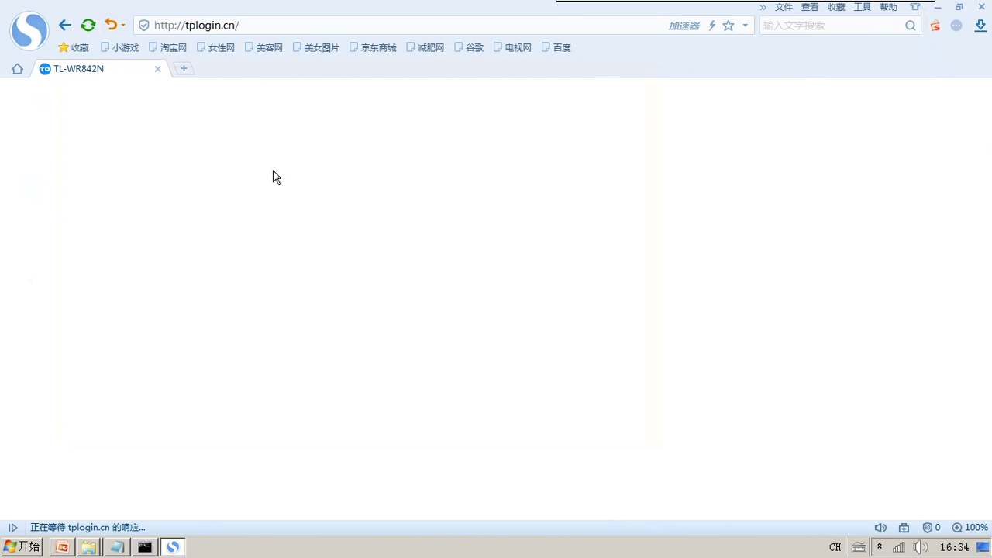
pyautogui.click(254, 27)
pyautogui.write('code')
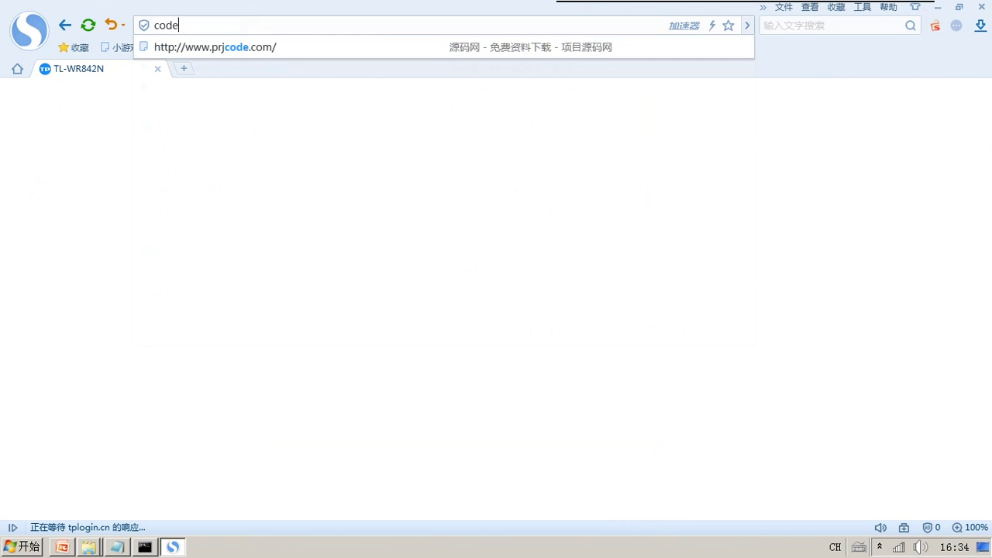
pyautogui.write('.taobao.org')
pyautogui.press('Return')
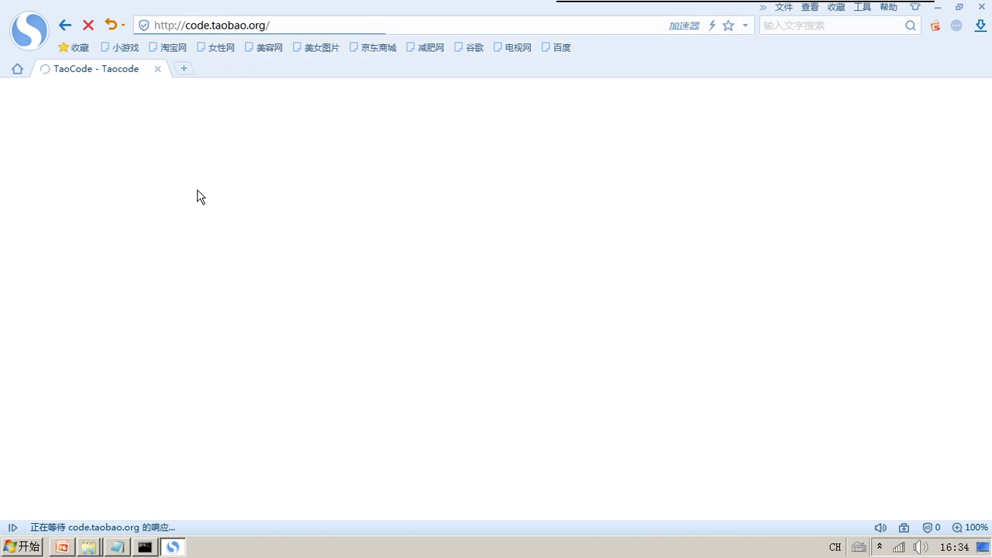
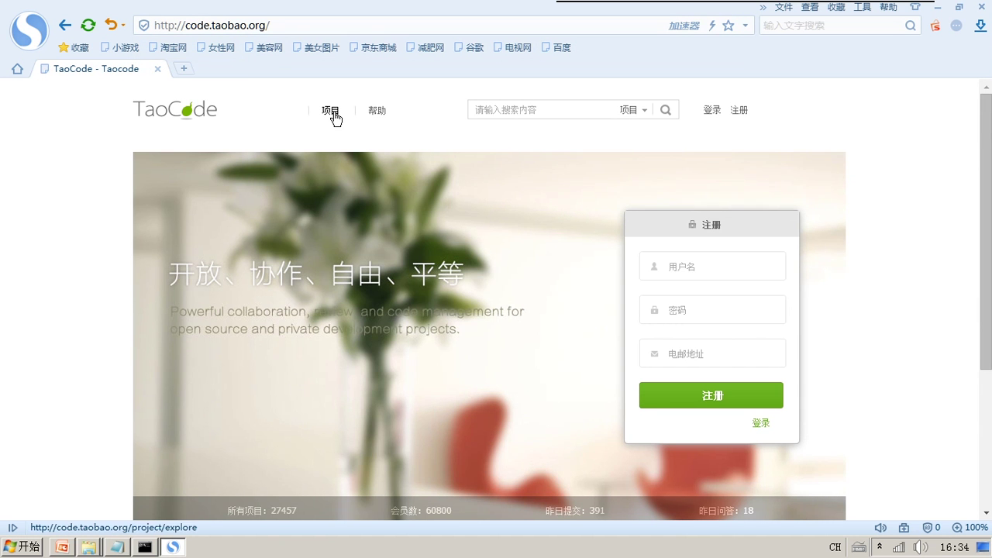
pyautogui.scroll(-3, 262, 151)
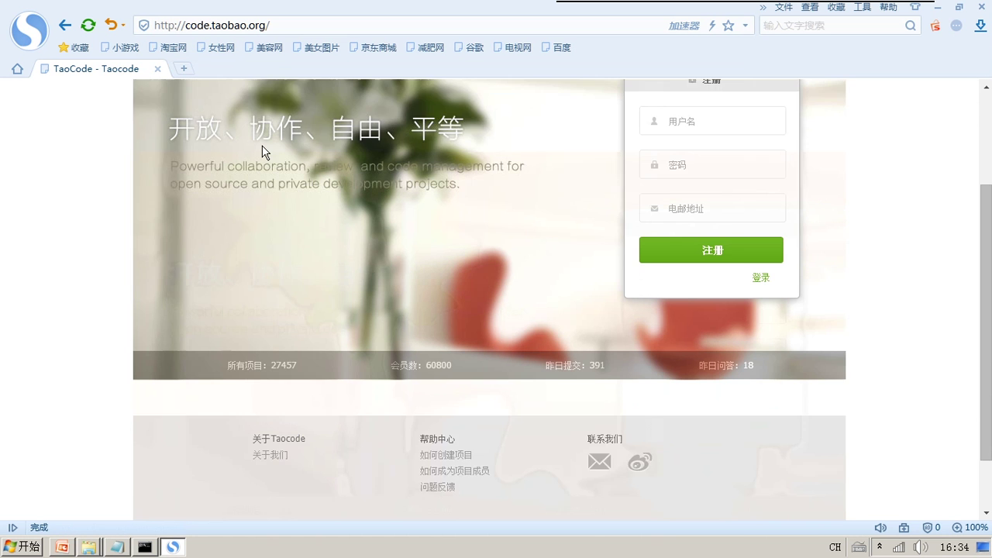
# Search the TaoCode site for android projects and check the running ping while the results load
pyautogui.scroll(-1, 262, 151)
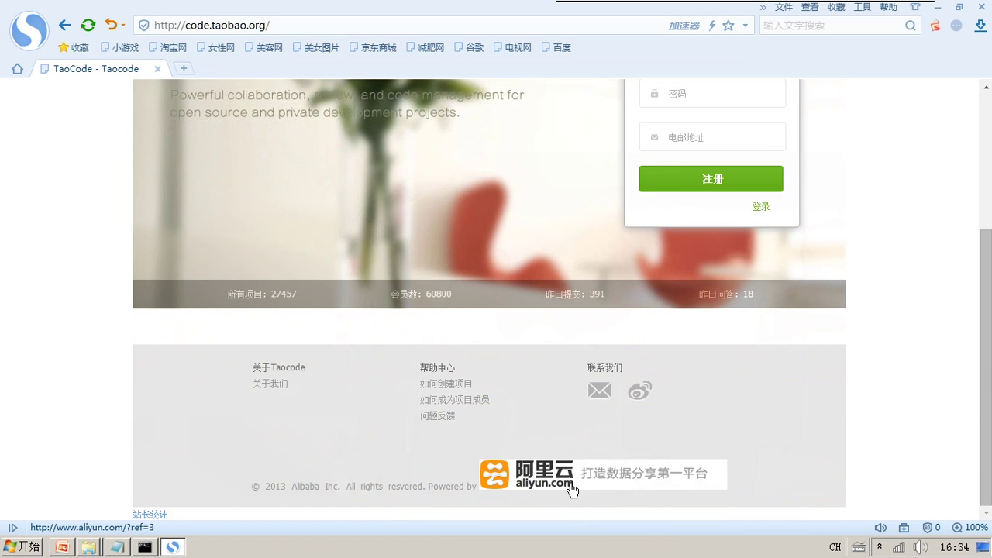
pyautogui.scroll(4, 536, 468)
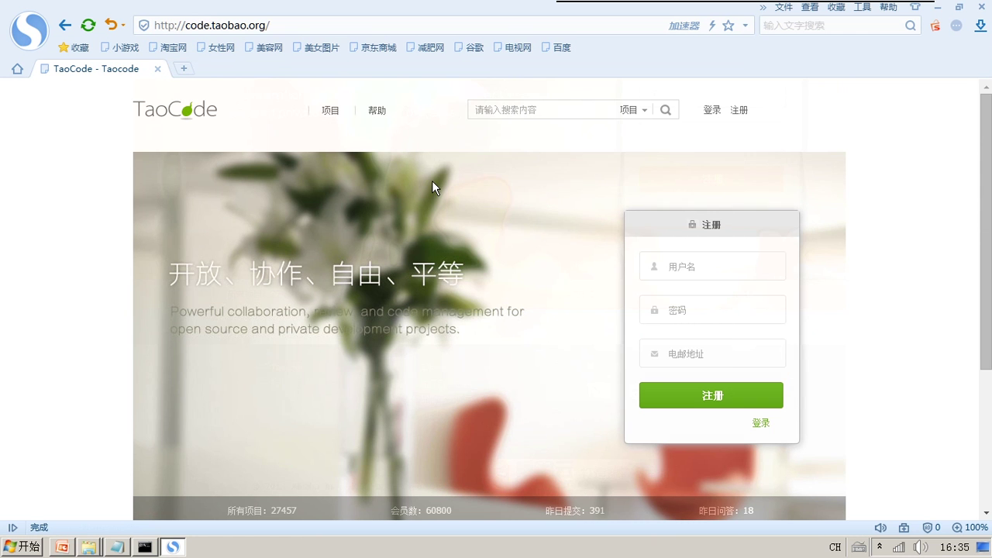
pyautogui.click(524, 115)
pyautogui.write('android')
pyautogui.press('Return')
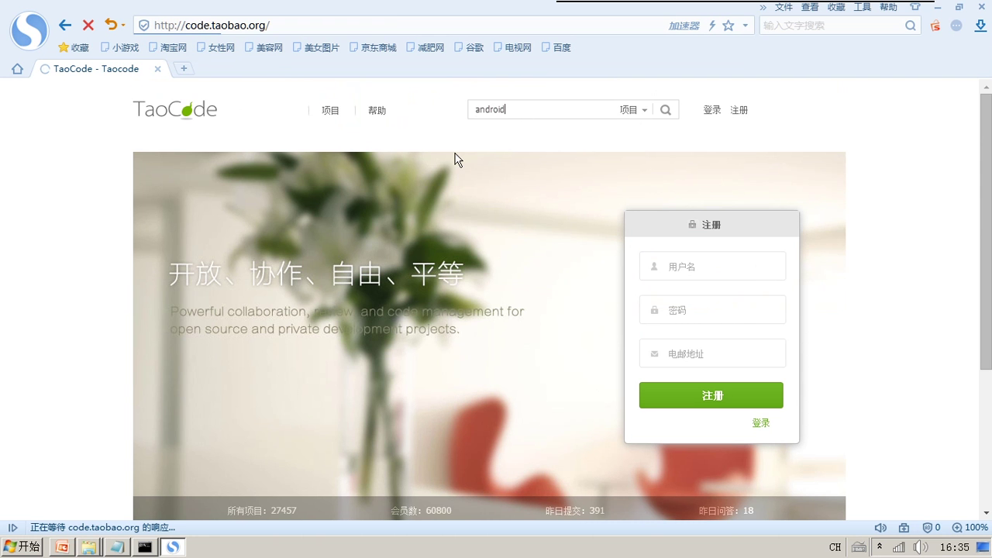
pyautogui.click(146, 548)
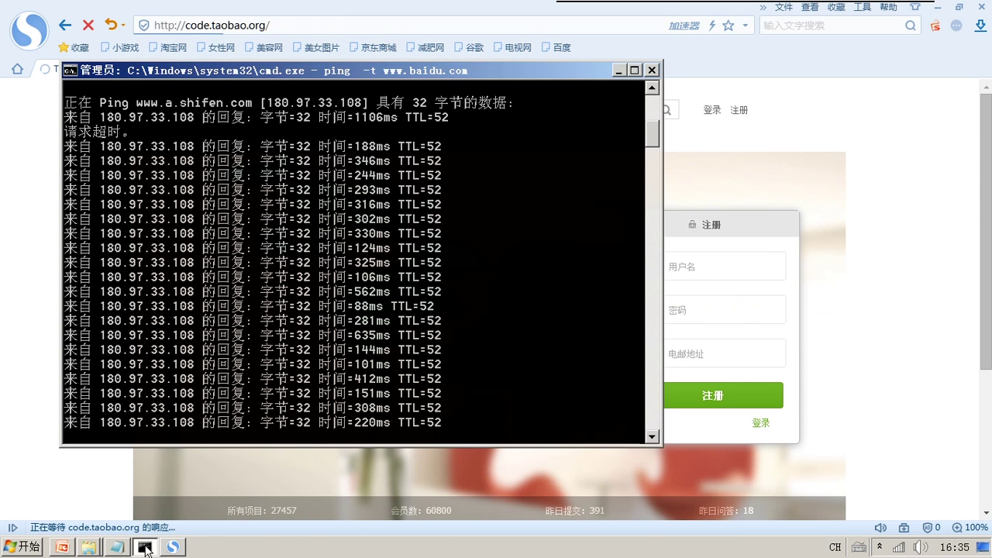
pyautogui.hotkey('alt', 'Tab')
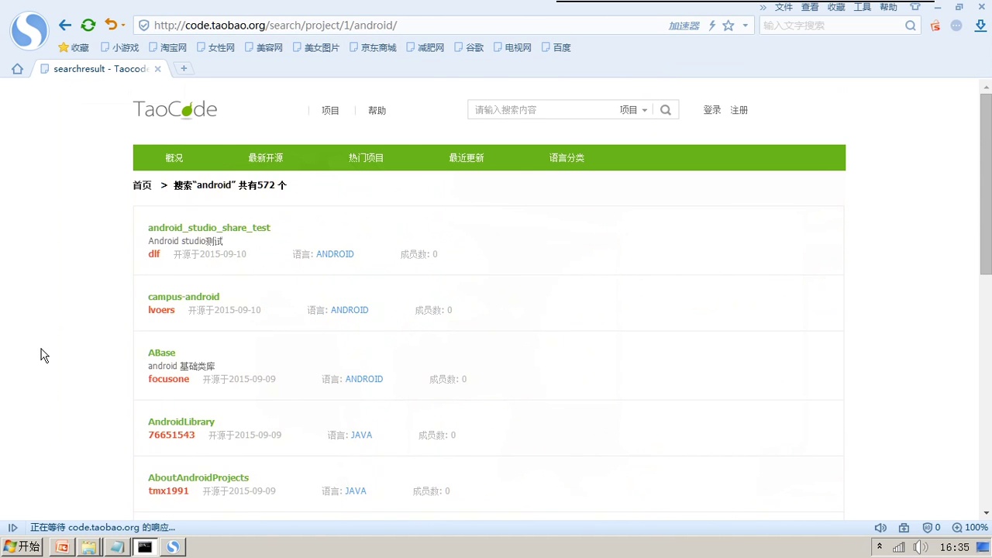
# Look through the first page of android search results, including the project descriptions and the result heading
pyautogui.scroll(-3, 203, 198)
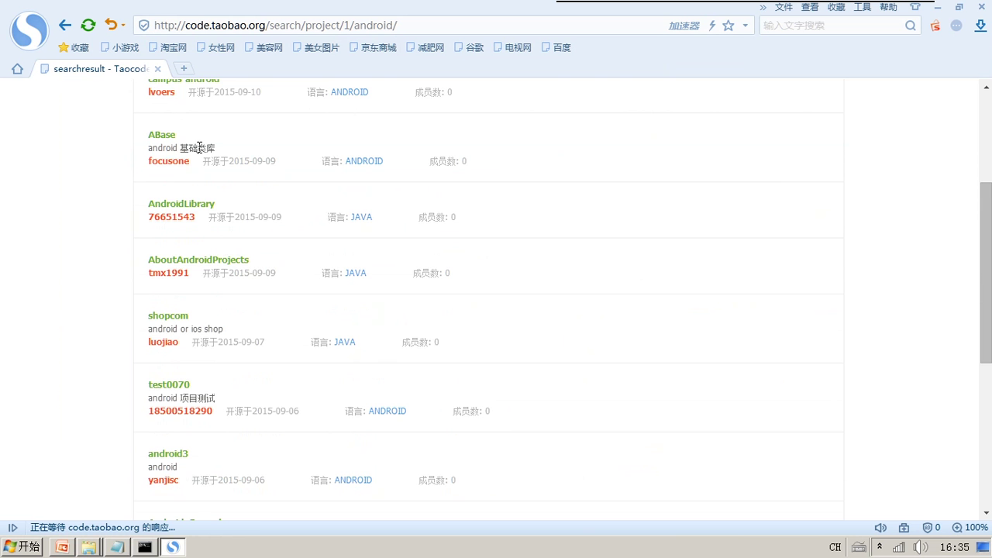
pyautogui.scroll(-3, 194, 358)
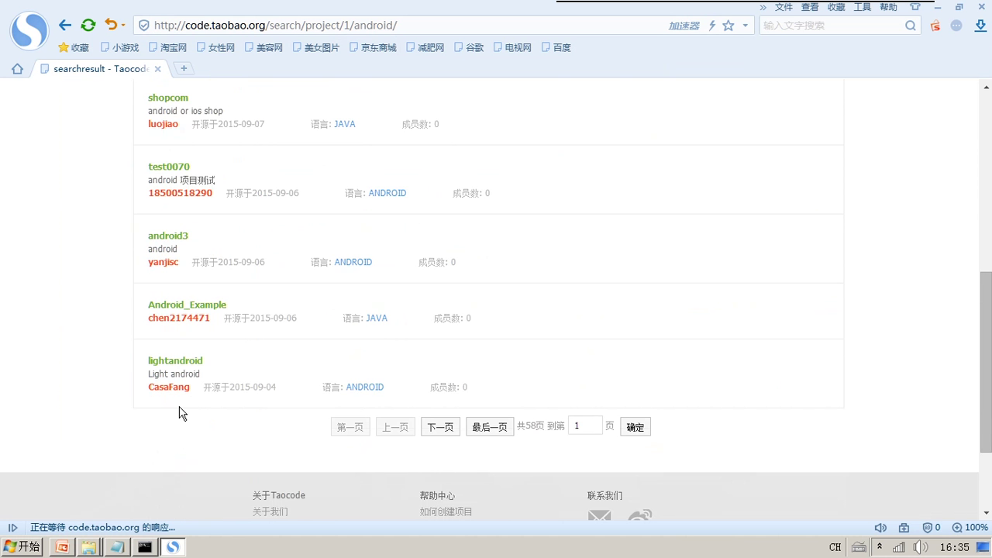
pyautogui.scroll(6, 183, 412)
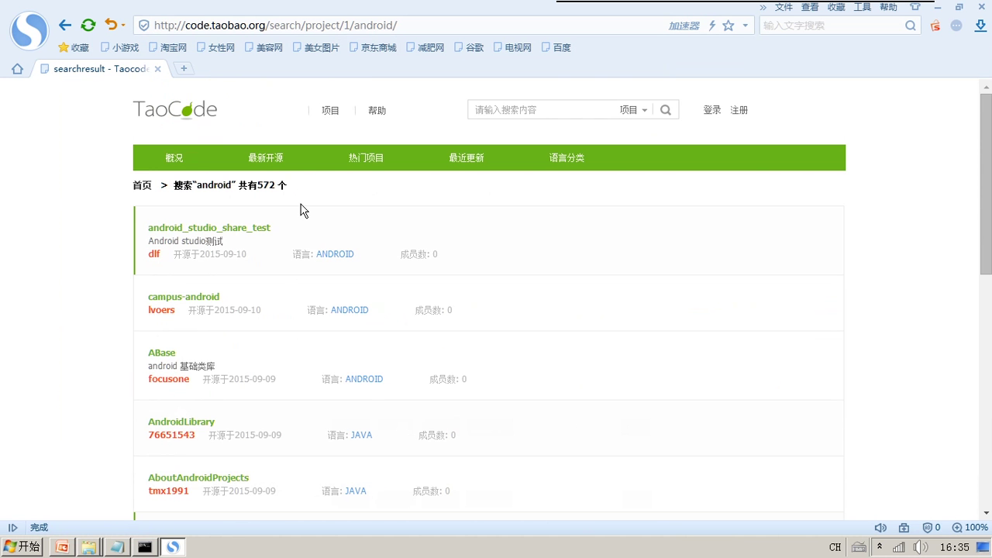
pyautogui.moveTo(266, 224); pyautogui.dragTo(130, 181)
pyautogui.click(223, 188)
pyautogui.click(280, 206)
pyautogui.scroll(-3, 276, 324)
pyautogui.scroll(-3, 286, 318)
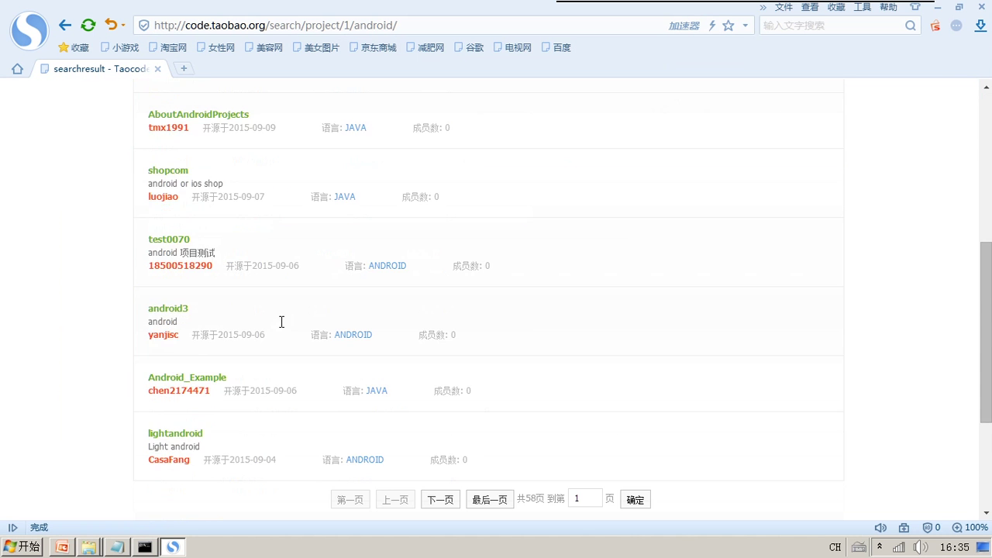
pyautogui.scroll(6, 281, 328)
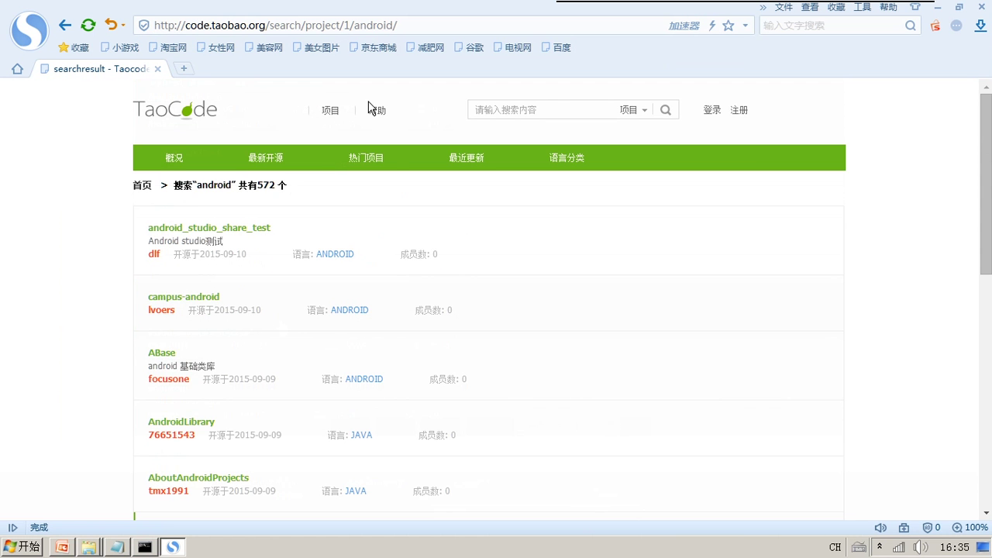
pyautogui.click(309, 31)
pyautogui.write('w')
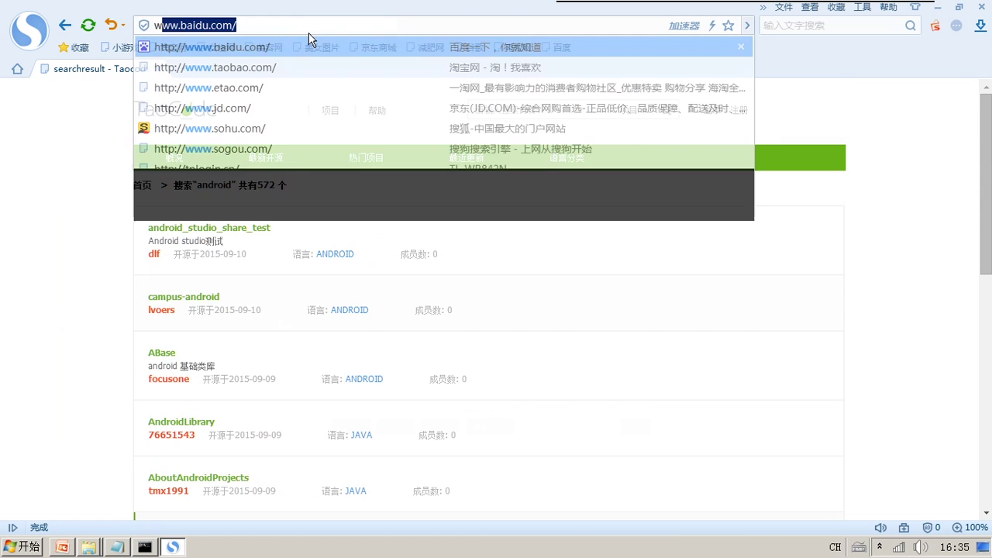
pyautogui.write('ww.github.com')
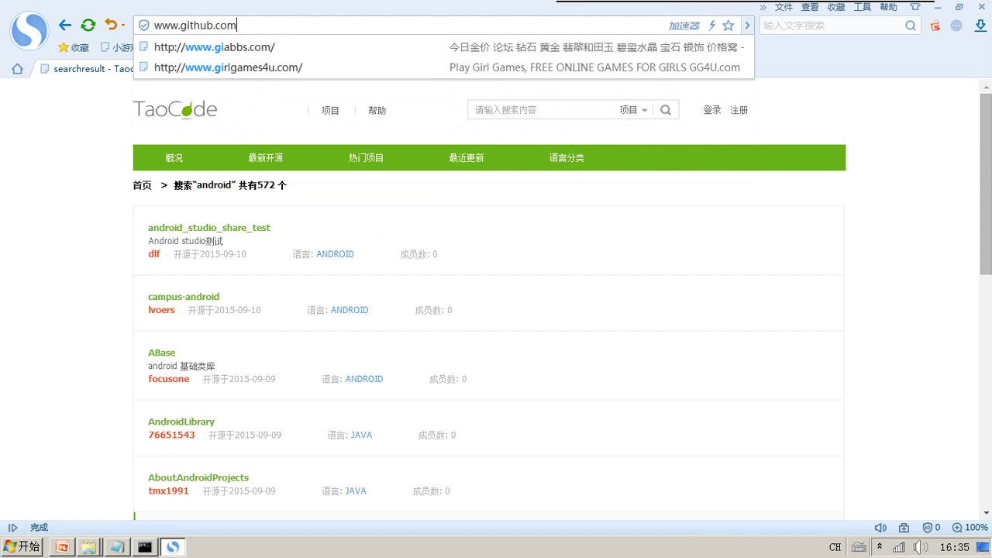
pyautogui.press('Return')
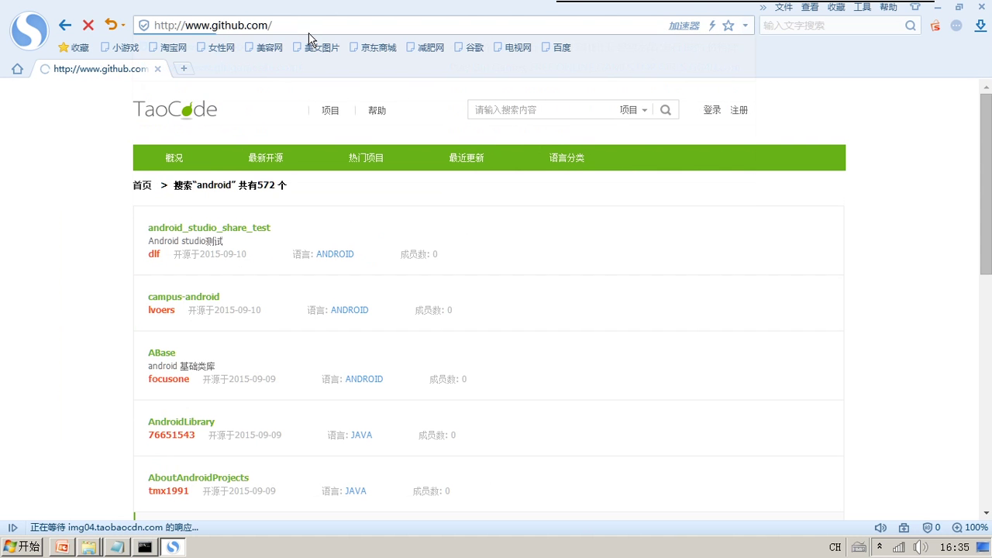
pyautogui.rightClick(142, 552)
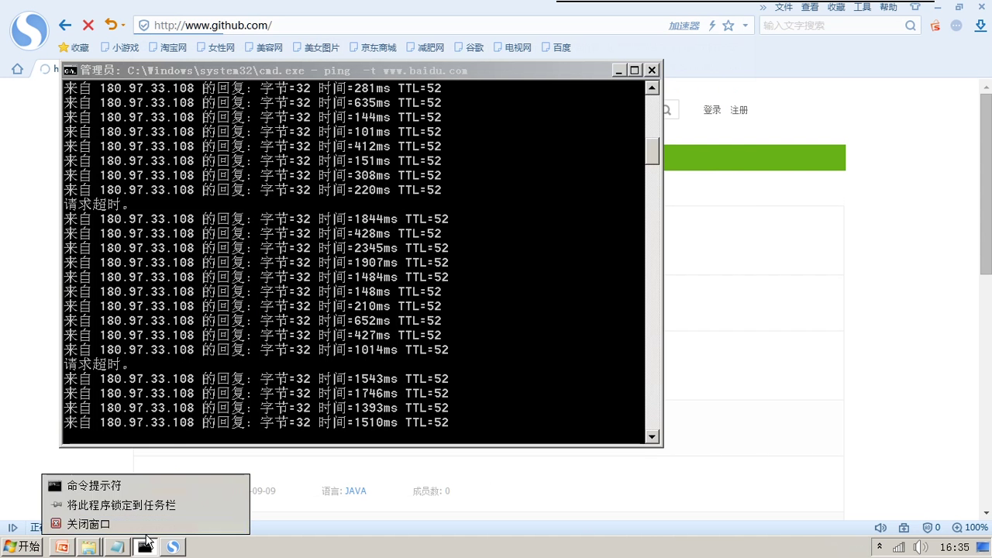
pyautogui.click(150, 531)
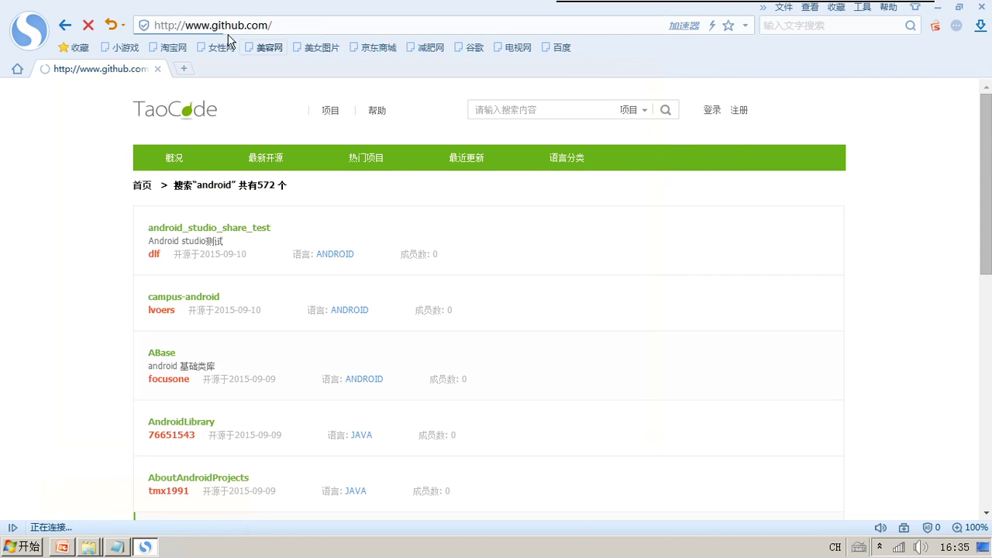
# Copy the github.com address, and minimize and restore the browser while the page loads
pyautogui.click(278, 24)
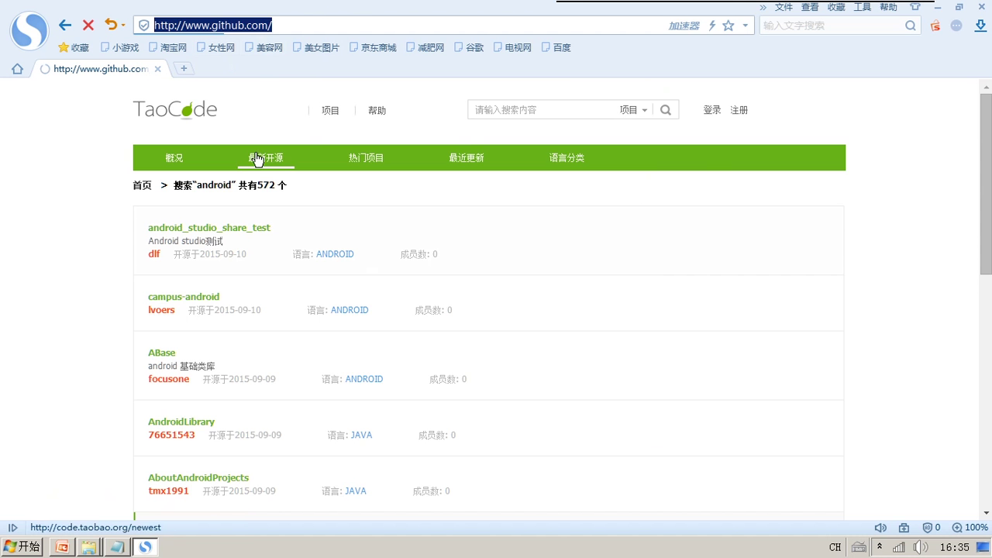
pyautogui.rightClick(320, 29)
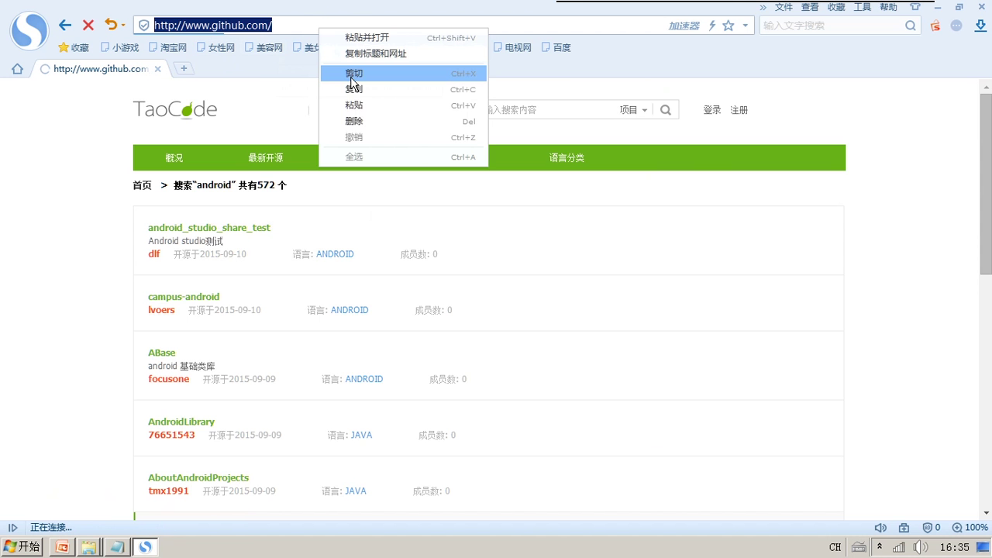
pyautogui.click(353, 89)
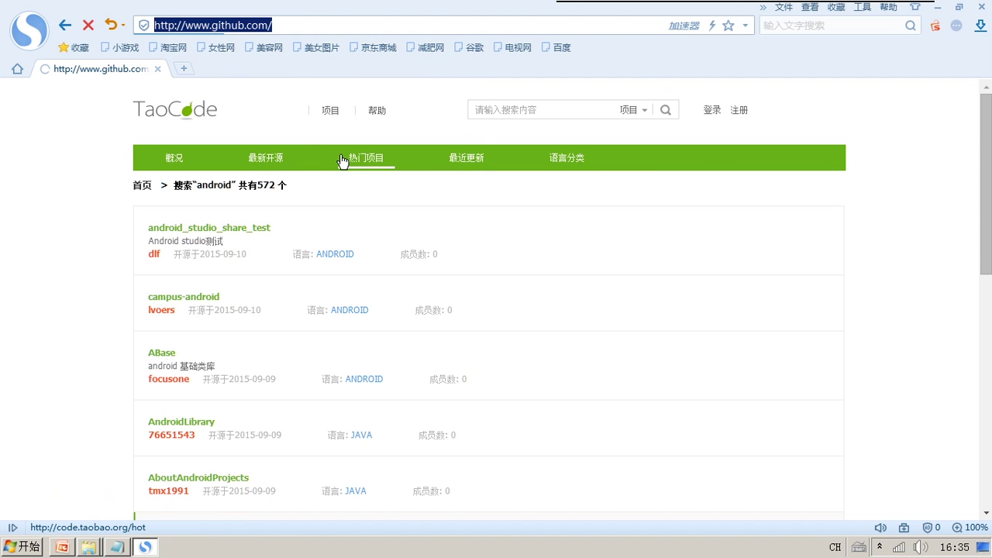
pyautogui.click(938, 7)
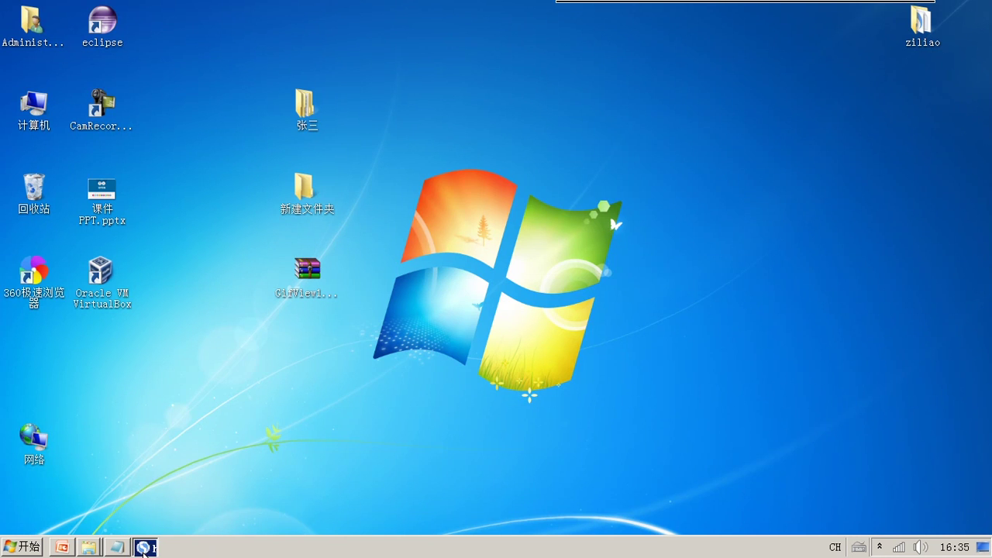
pyautogui.click(145, 547)
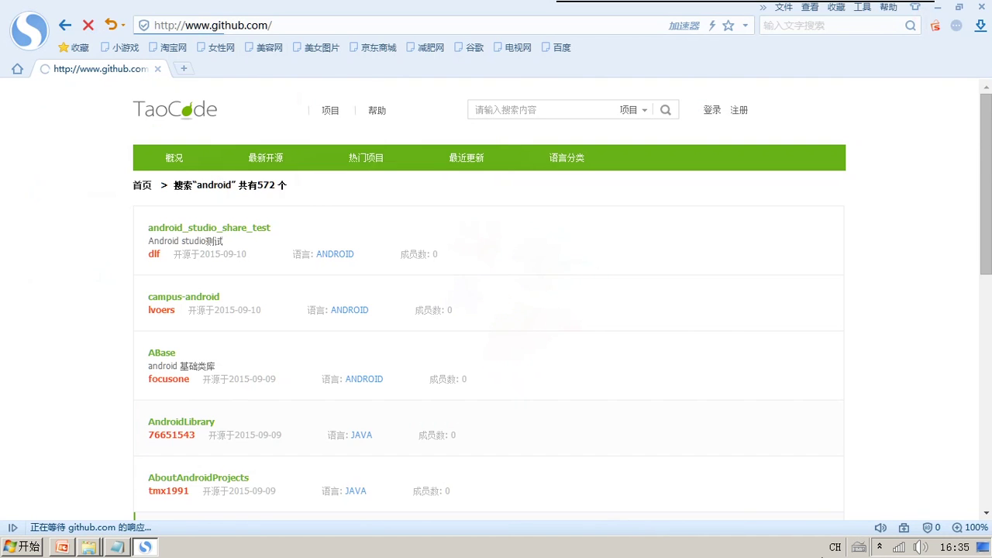
# Quit the background program with the blue globe icon from the hidden notification icons
pyautogui.click(882, 551)
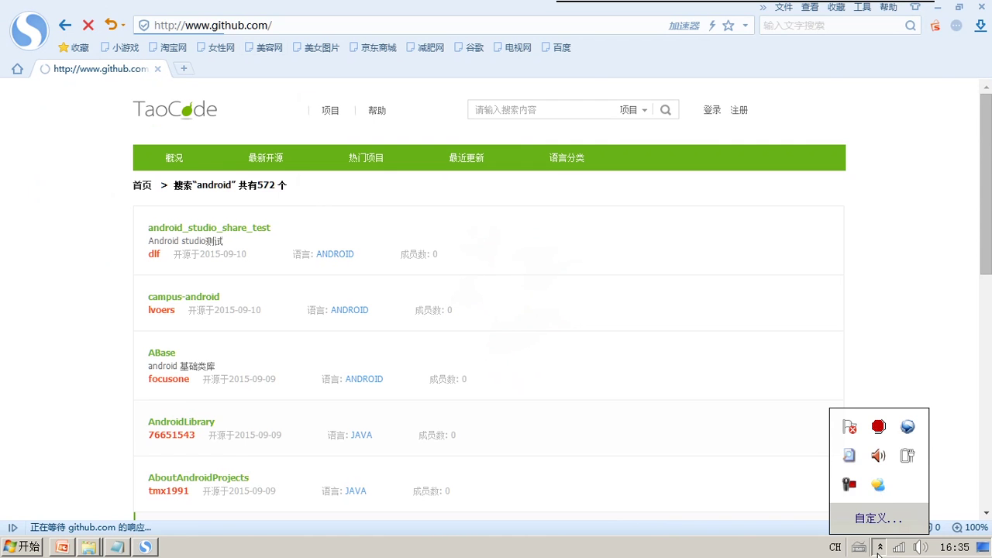
pyautogui.rightClick(907, 427)
pyautogui.click(632, 307)
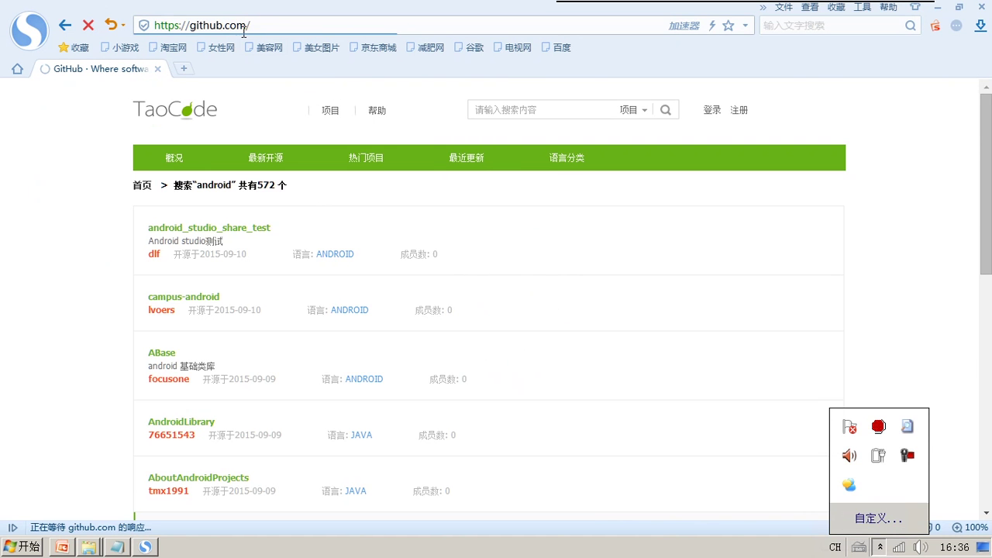
# Check the wireless network connection and load the router page tplogin.cn in a new tab
pyautogui.click(207, 27)
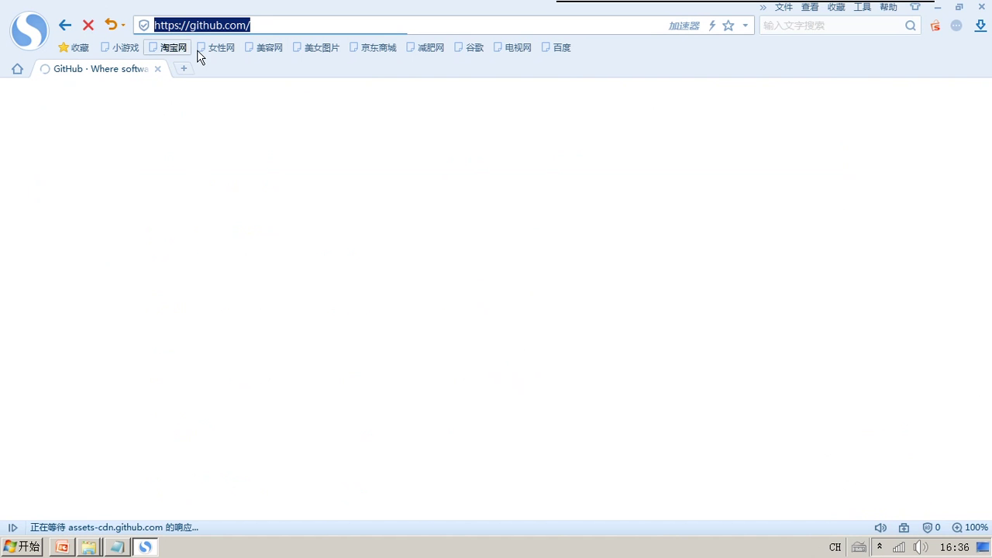
pyautogui.click(899, 548)
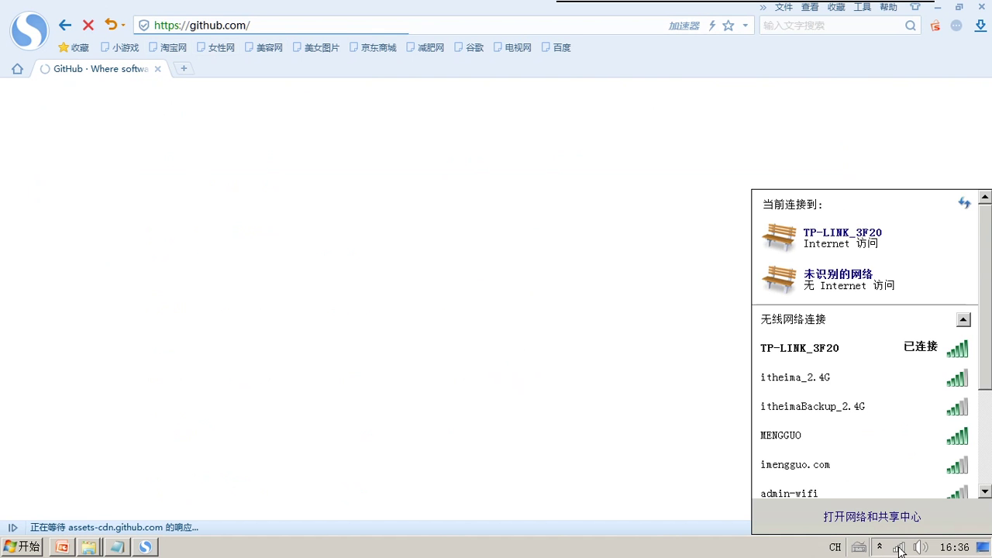
pyautogui.click(184, 68)
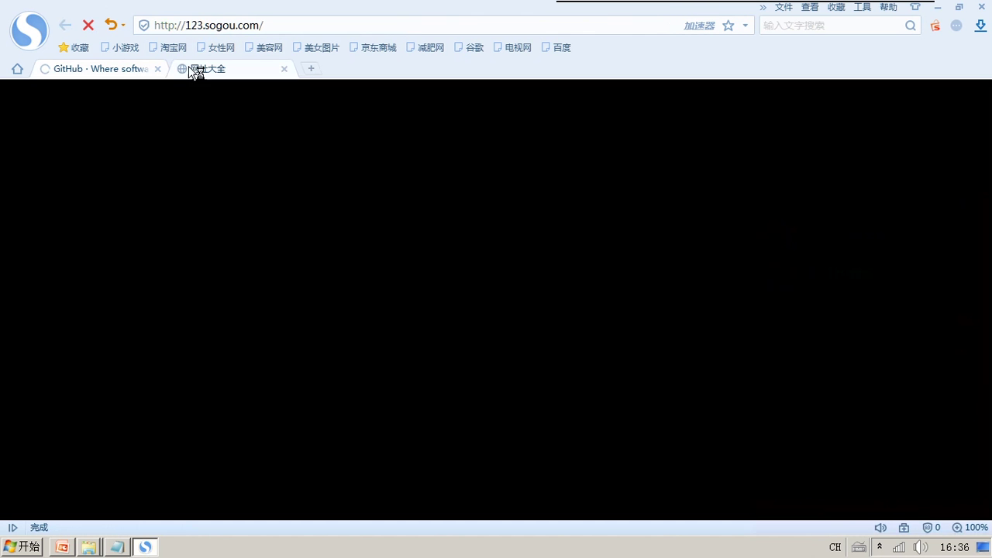
pyautogui.click(243, 25)
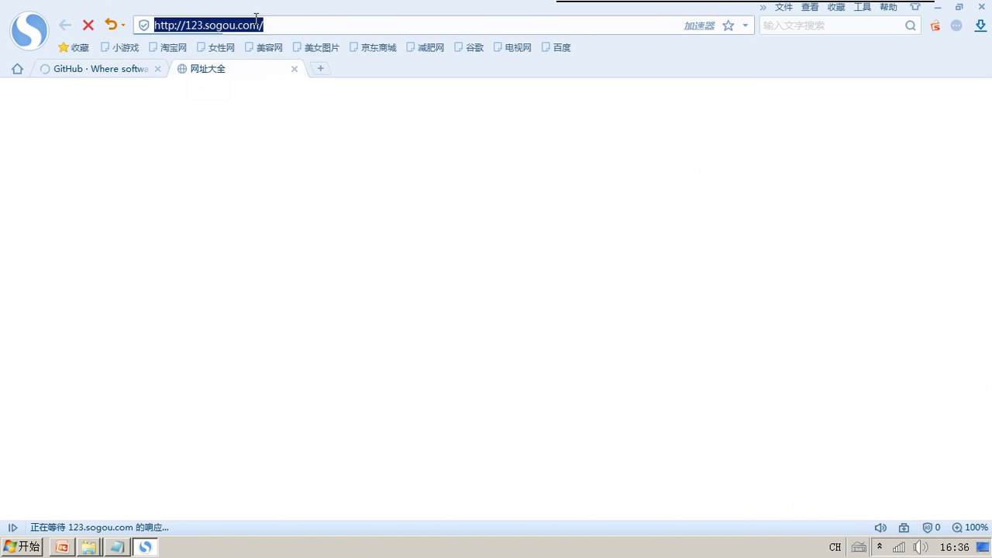
pyautogui.write('tplogin.cn/')
pyautogui.press('Return')
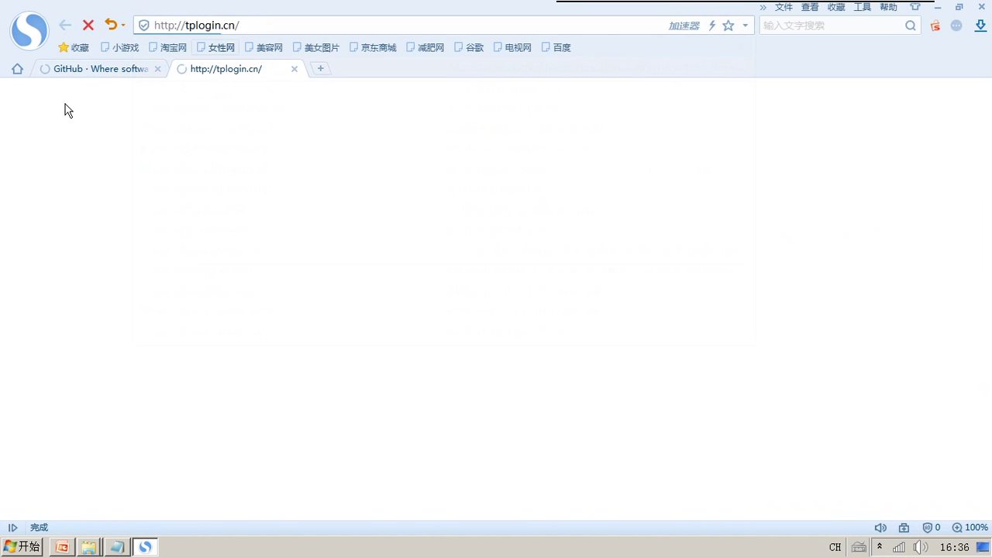
# Check the loading of the GitHub and router pages alternately, and view the version control notes in 版本控制.txt
pyautogui.click(87, 71)
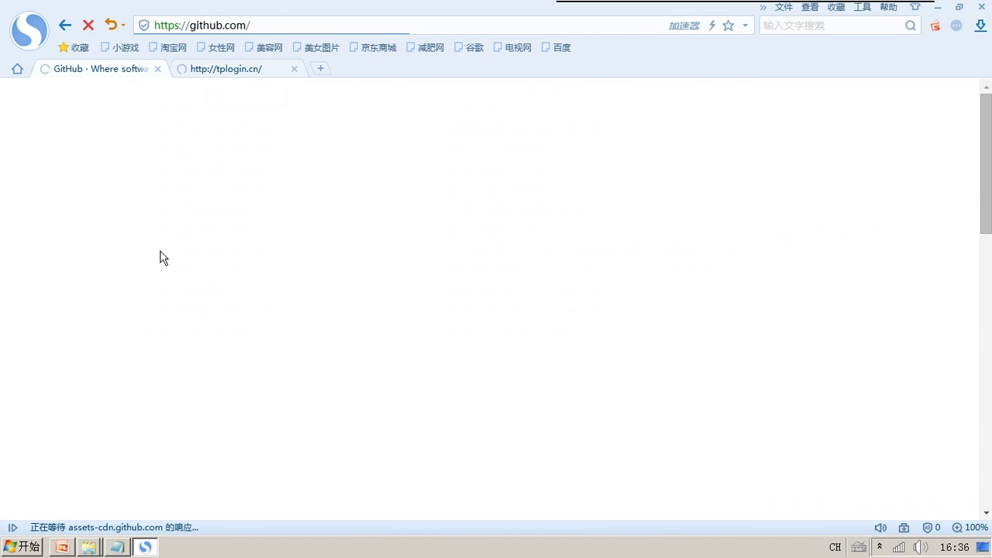
pyautogui.click(121, 549)
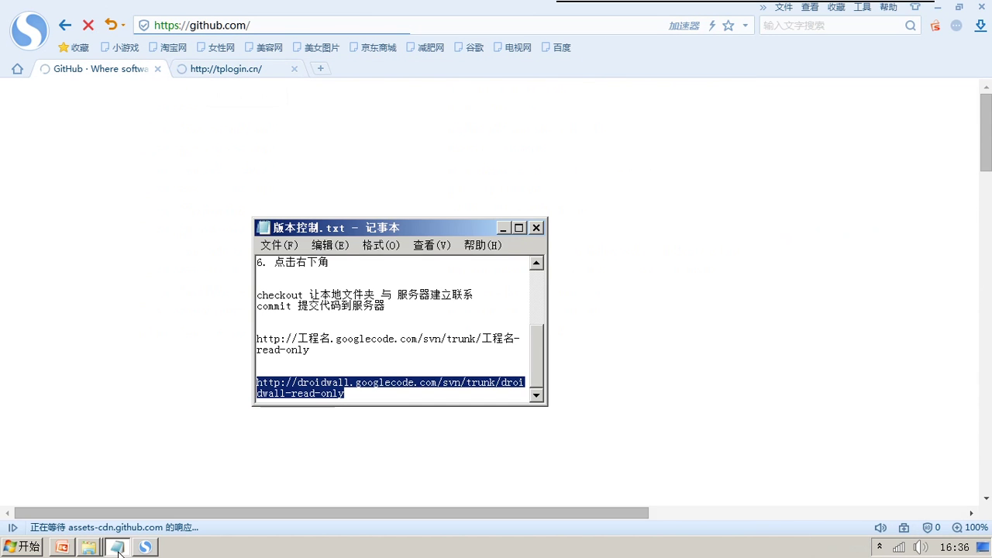
pyautogui.click(217, 72)
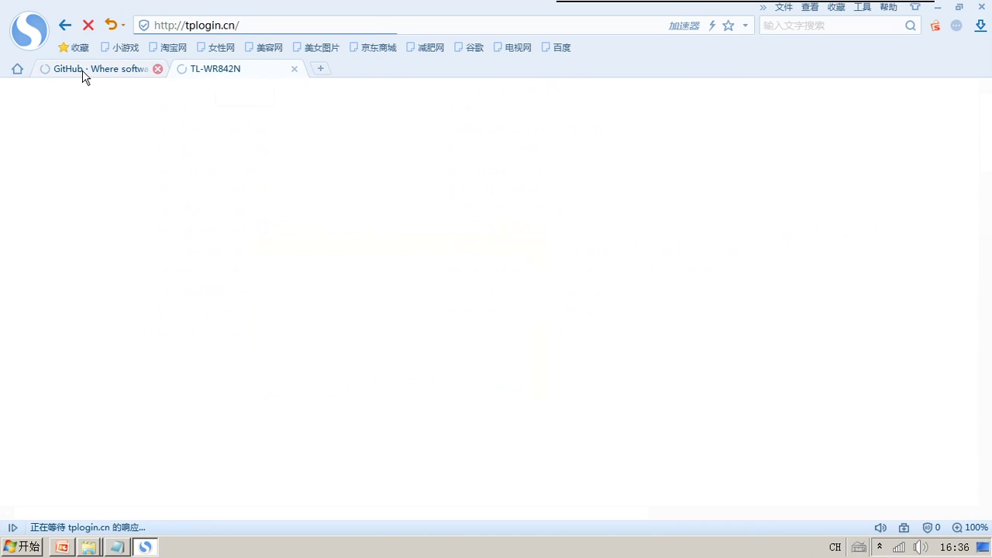
pyautogui.click(84, 74)
pyautogui.click(215, 74)
pyautogui.click(104, 74)
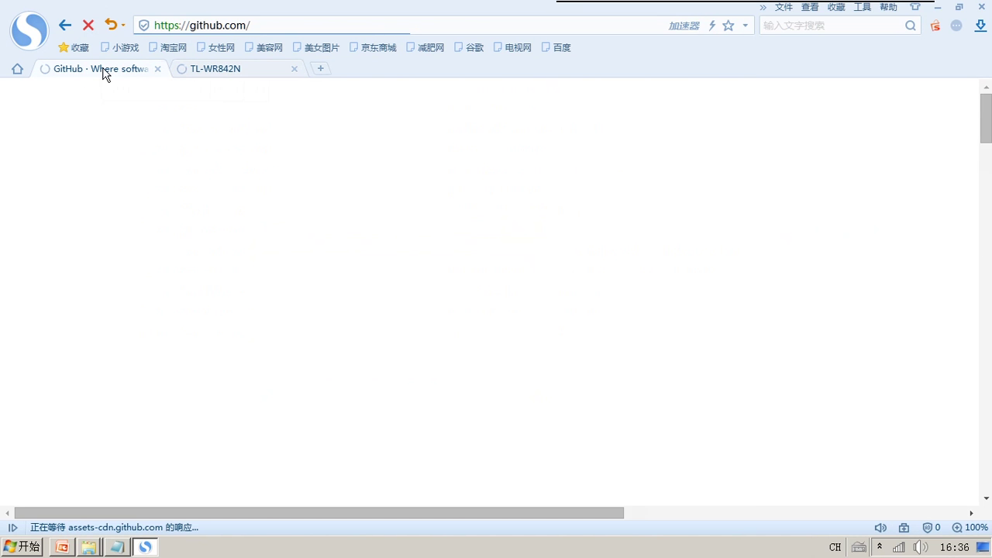
pyautogui.click(117, 547)
pyautogui.click(116, 547)
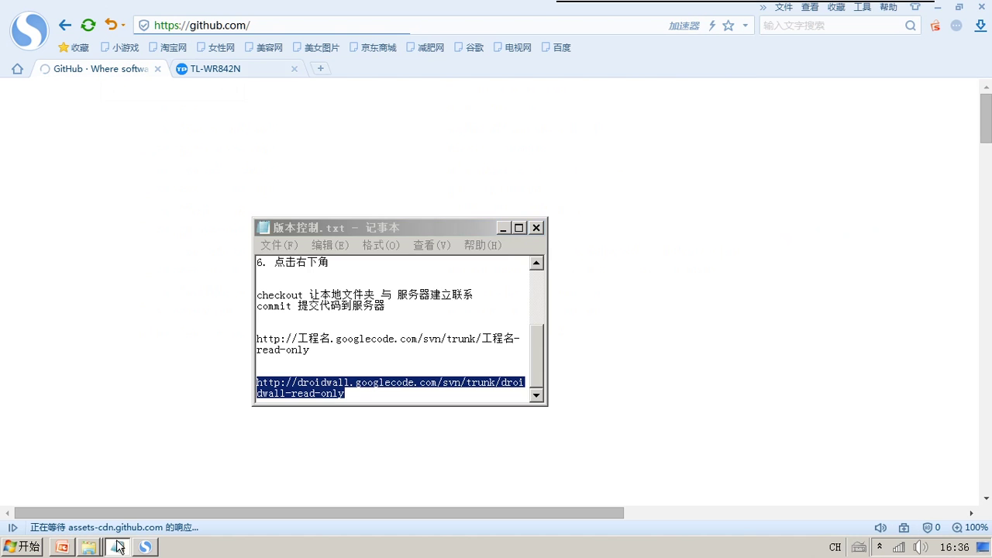
pyautogui.click(219, 69)
pyautogui.click(93, 71)
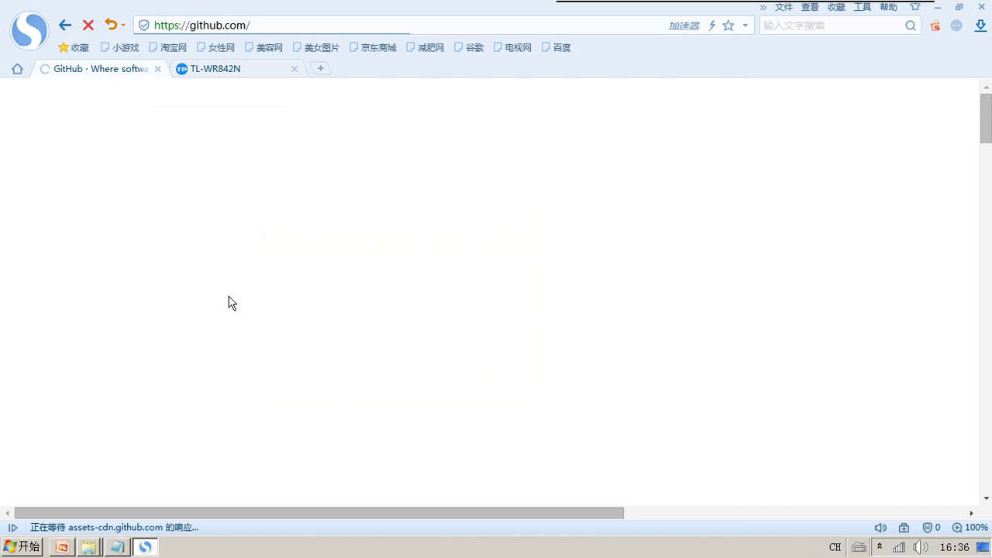
# Minimize the browser and open the 新建文件夹 folder on the desktop
pyautogui.click(145, 547)
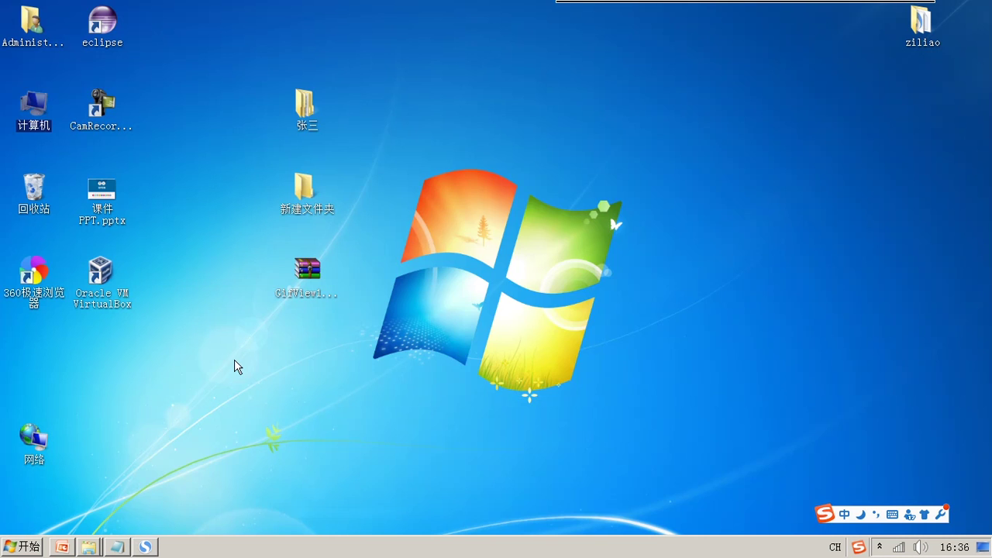
pyautogui.doubleClick(324, 203)
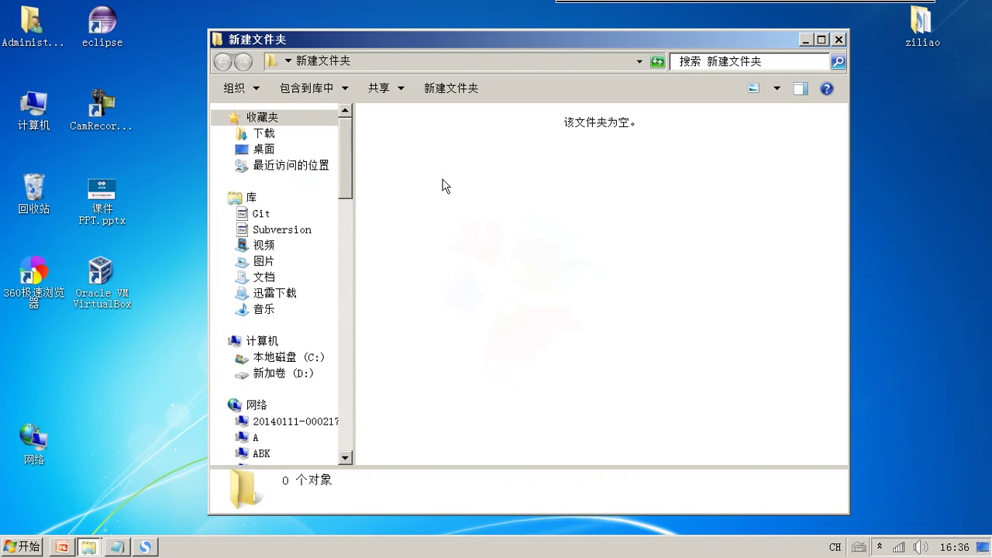
pyautogui.rightClick(444, 184)
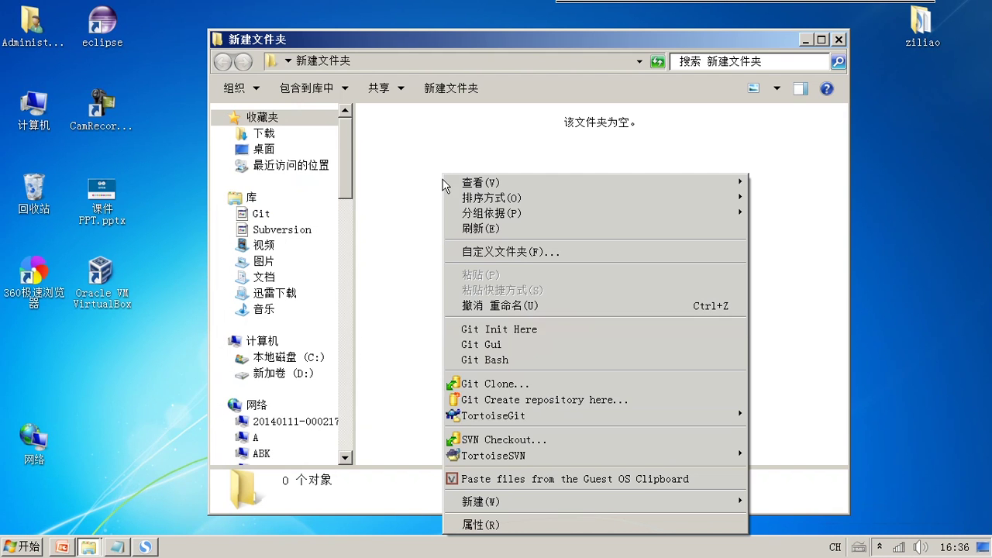
pyautogui.click(405, 332)
pyautogui.click(838, 39)
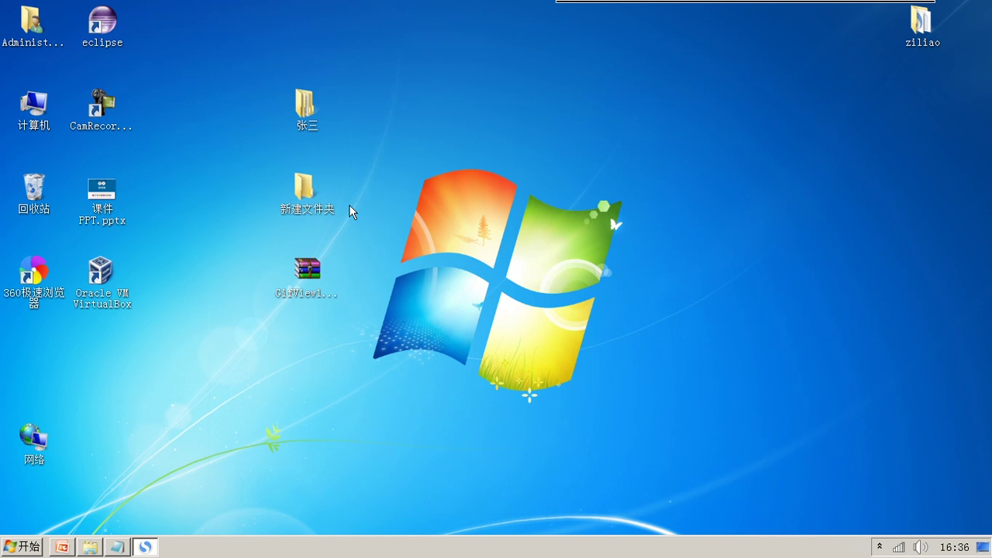
# Return to the browser and check the loading of the GitHub and router pages, including the hidden notification icons
pyautogui.click(145, 547)
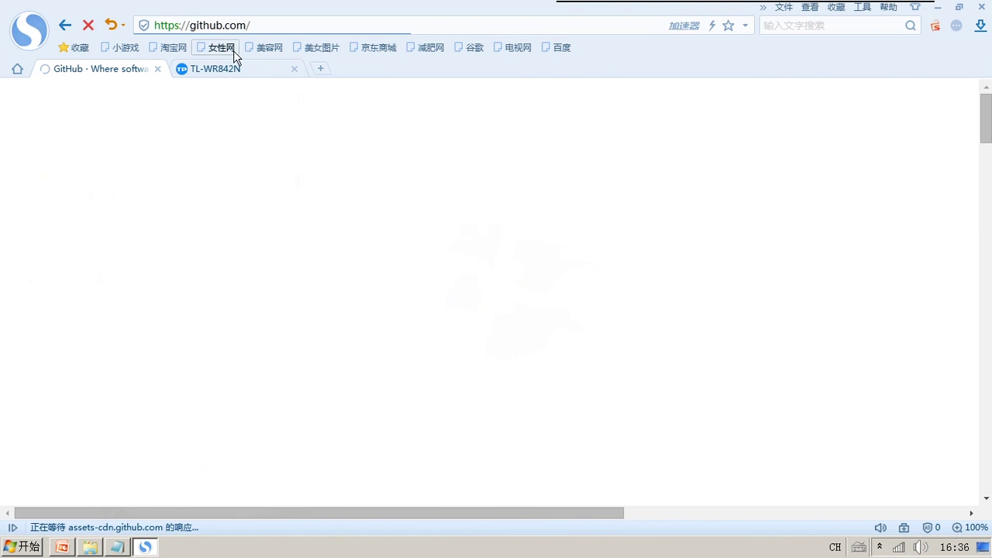
pyautogui.click(237, 70)
pyautogui.click(116, 72)
pyautogui.click(879, 548)
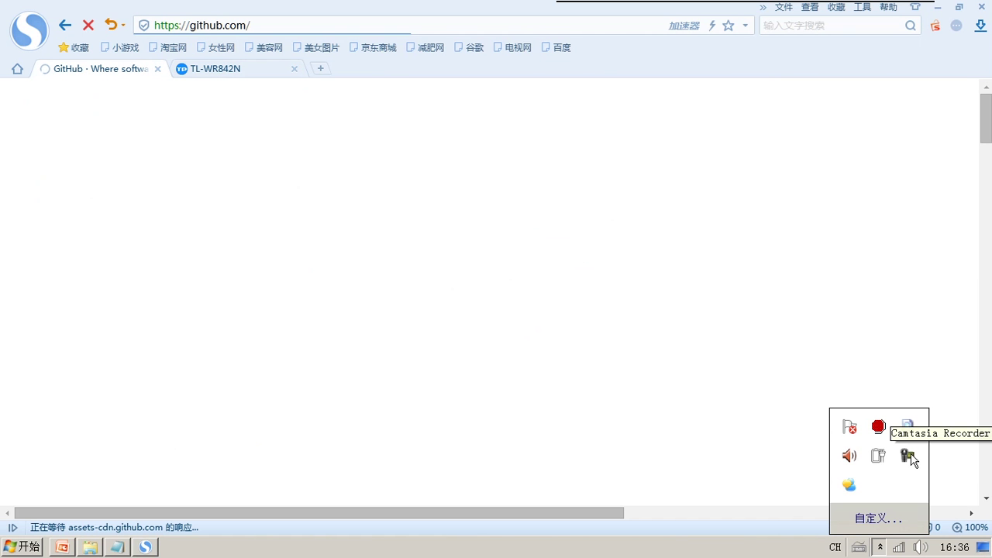
pyautogui.click(849, 485)
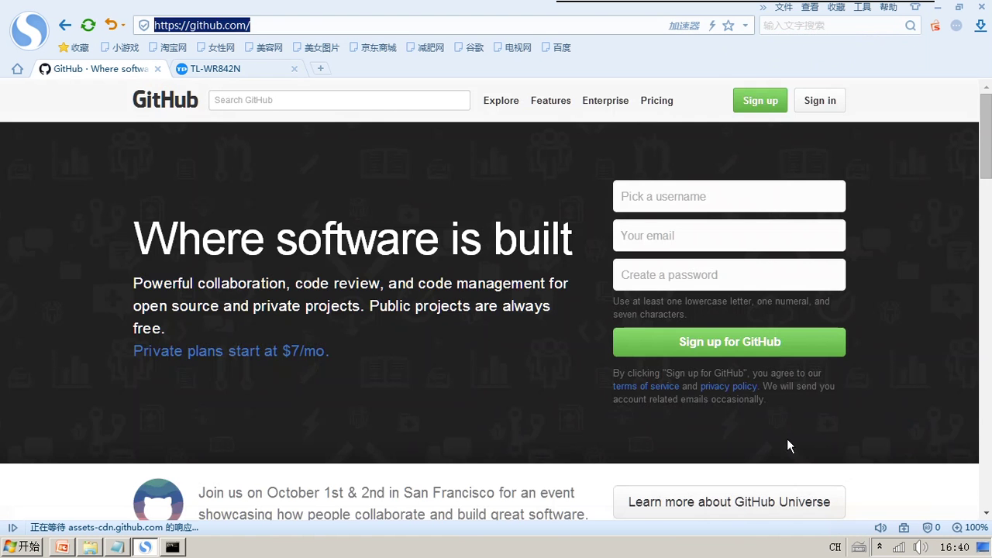
# Search GitHub for "asynck http", then leave the results for the Explore page
pyautogui.click(327, 98)
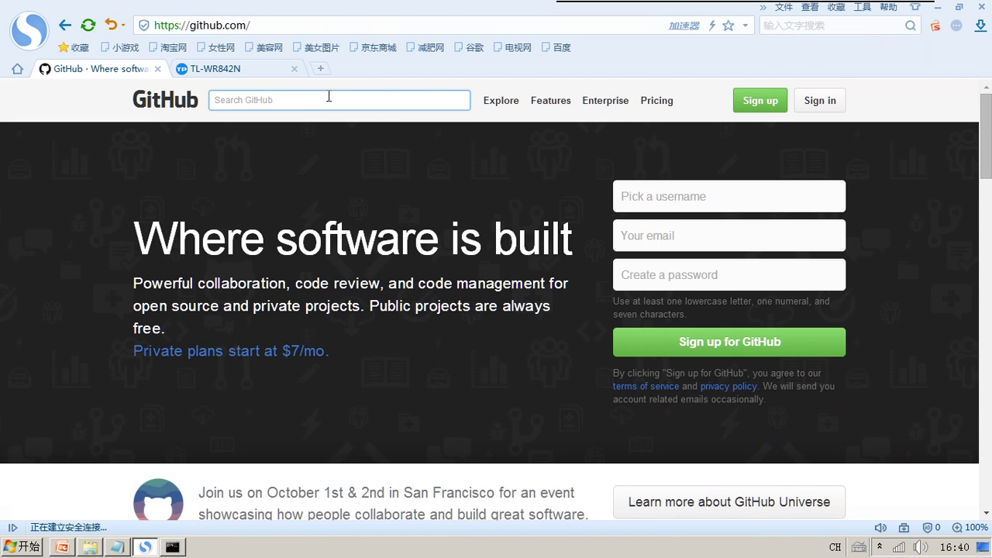
pyautogui.write('asynck')
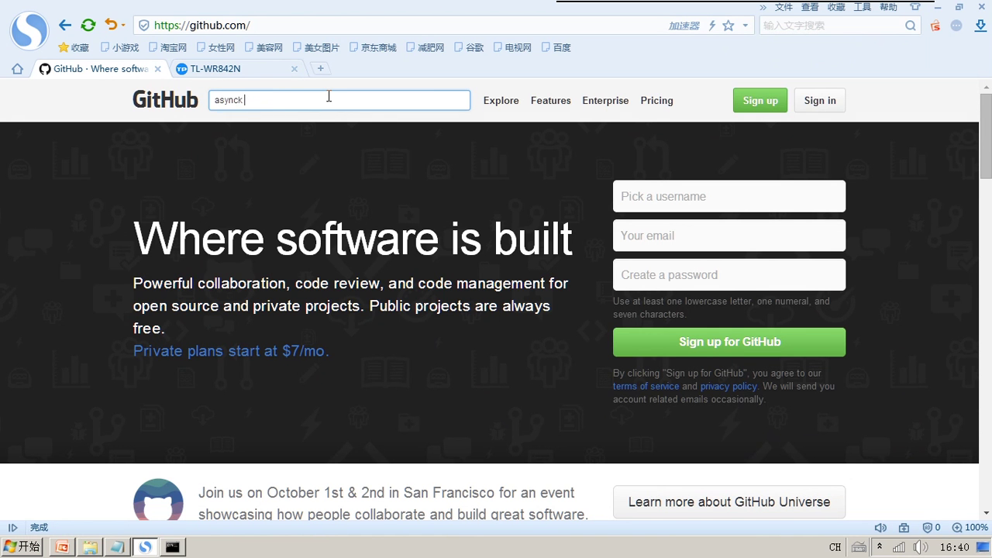
pyautogui.write(' http')
pyautogui.press('Return')
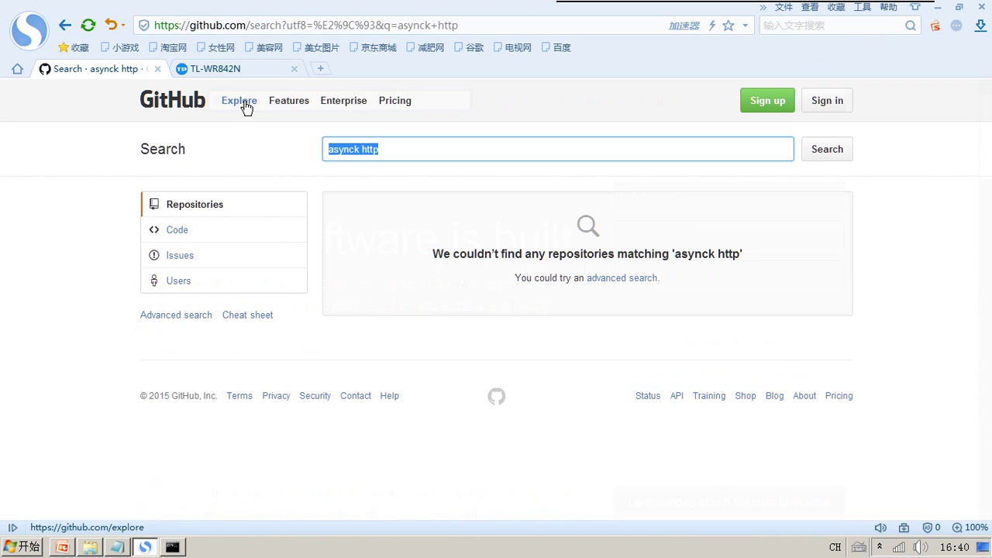
pyautogui.click(246, 104)
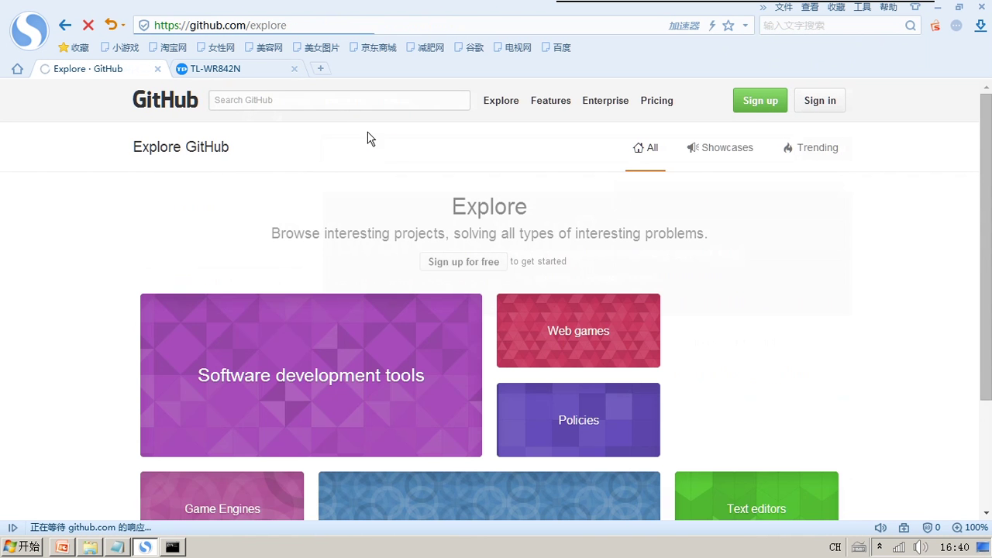
# Search GitHub for "async http" and open the loopj/android-async-http repository
pyautogui.click(277, 99)
pyautogui.write('async')
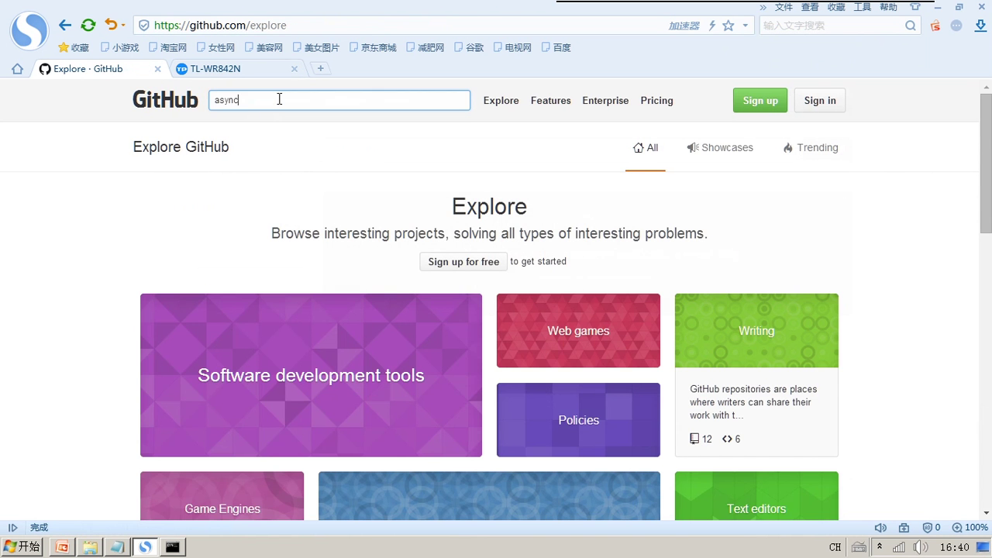
pyautogui.write(' http')
pyautogui.press('Return')
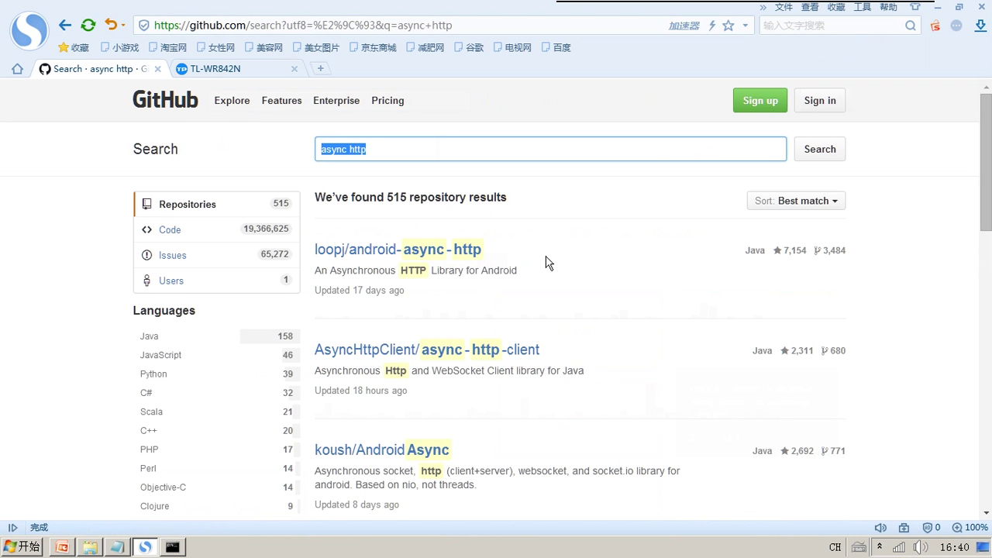
pyautogui.click(445, 258)
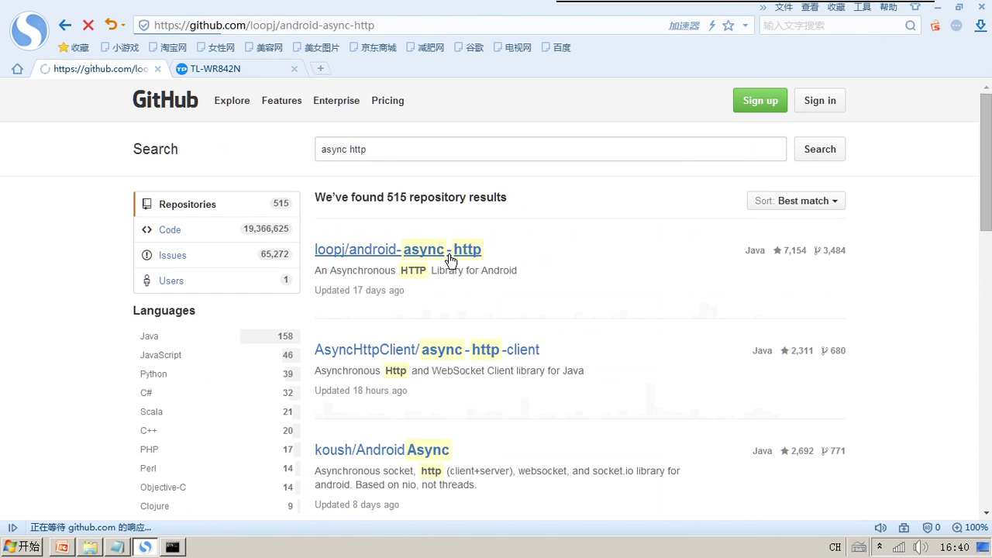
# Look through the android-async-http repository's file list and copy its HTTPS clone URL to the clipboard
pyautogui.scroll(-2, 597, 346)
pyautogui.scroll(-2, 597, 346)
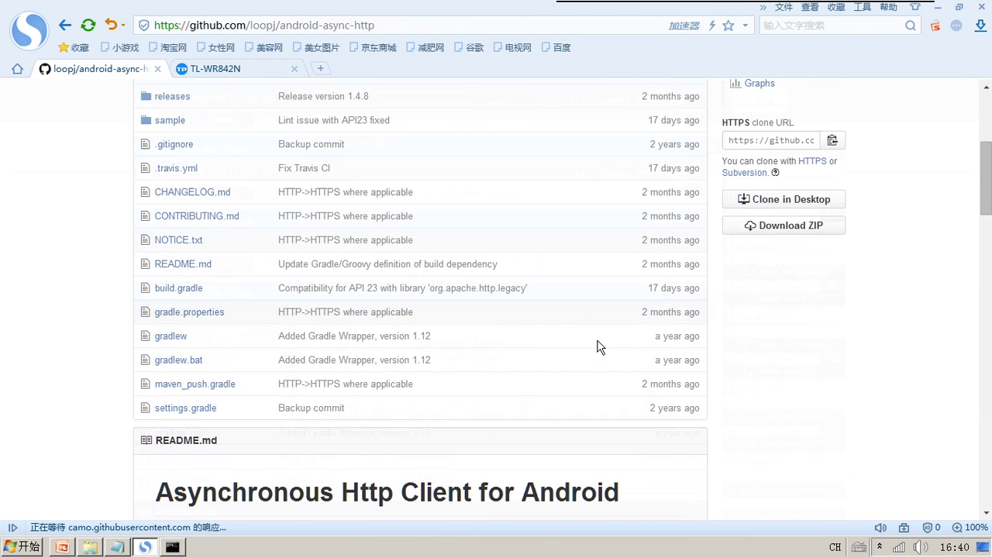
pyautogui.scroll(2, 337, 352)
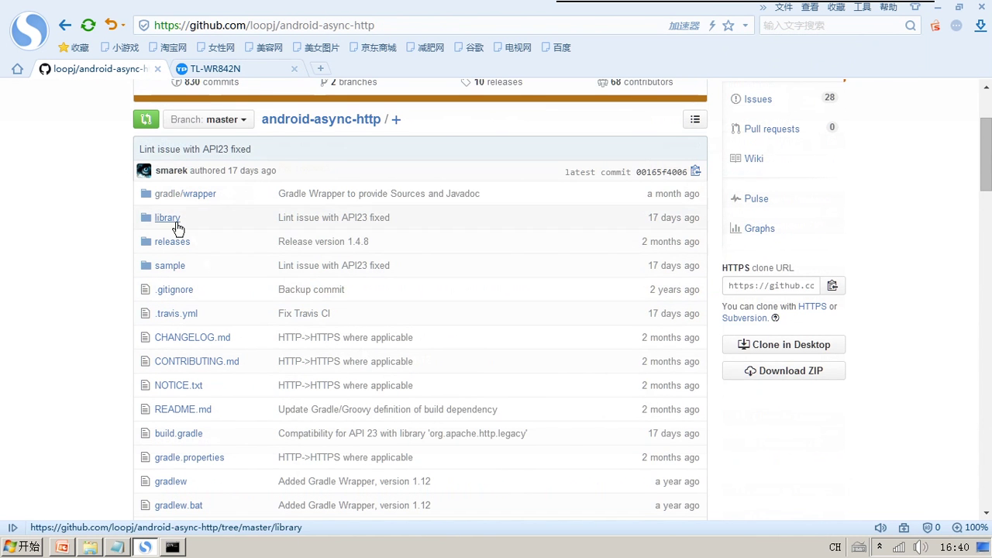
pyautogui.scroll(-2, 318, 242)
pyautogui.scroll(2, 329, 314)
pyautogui.scroll(1, 330, 314)
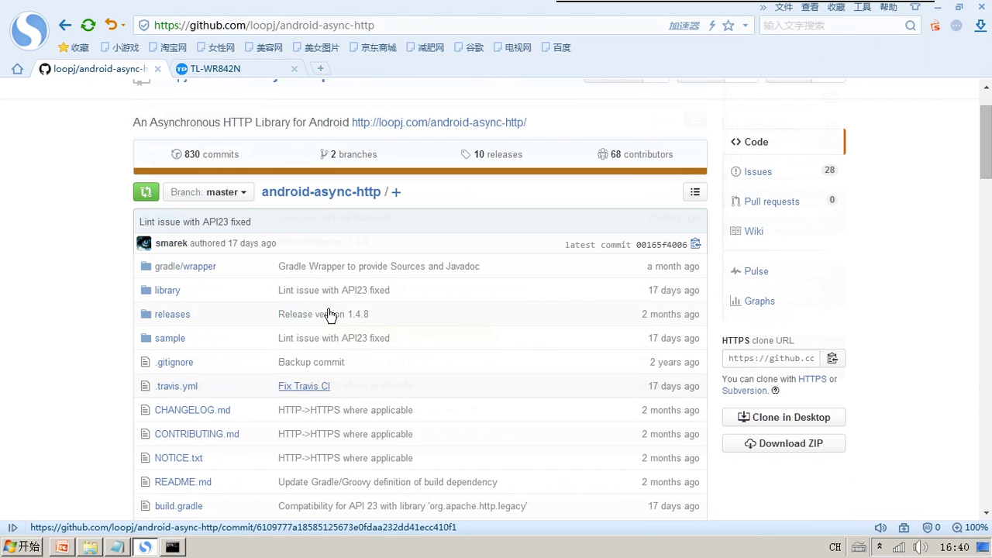
pyautogui.click(833, 363)
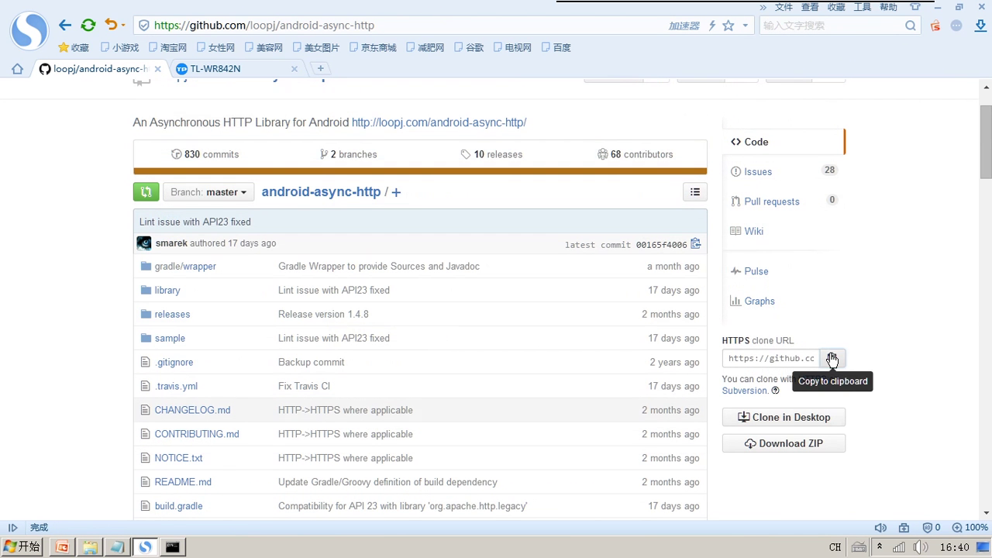
pyautogui.click(936, 7)
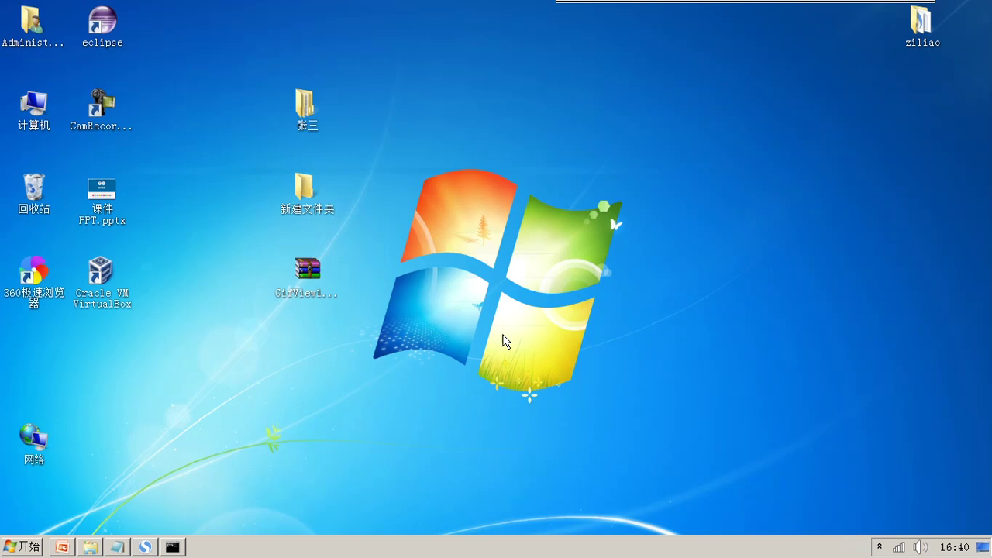
pyautogui.doubleClick(314, 191)
pyautogui.rightClick(449, 200)
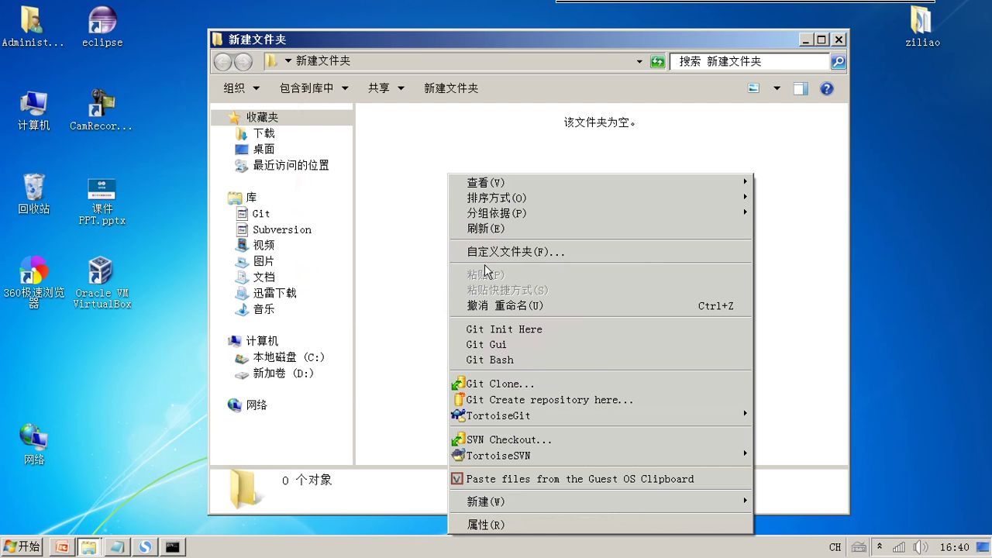
pyautogui.click(514, 389)
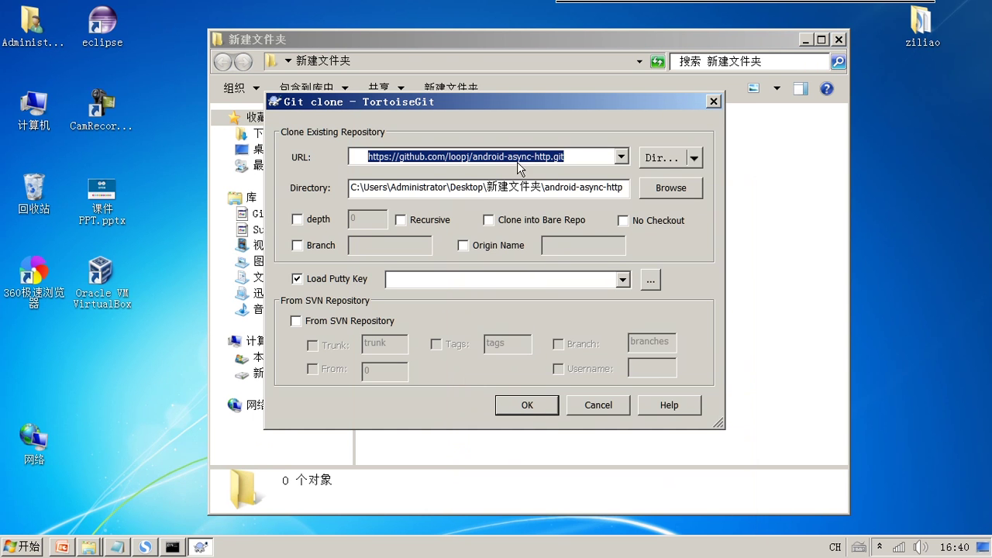
pyautogui.click(528, 408)
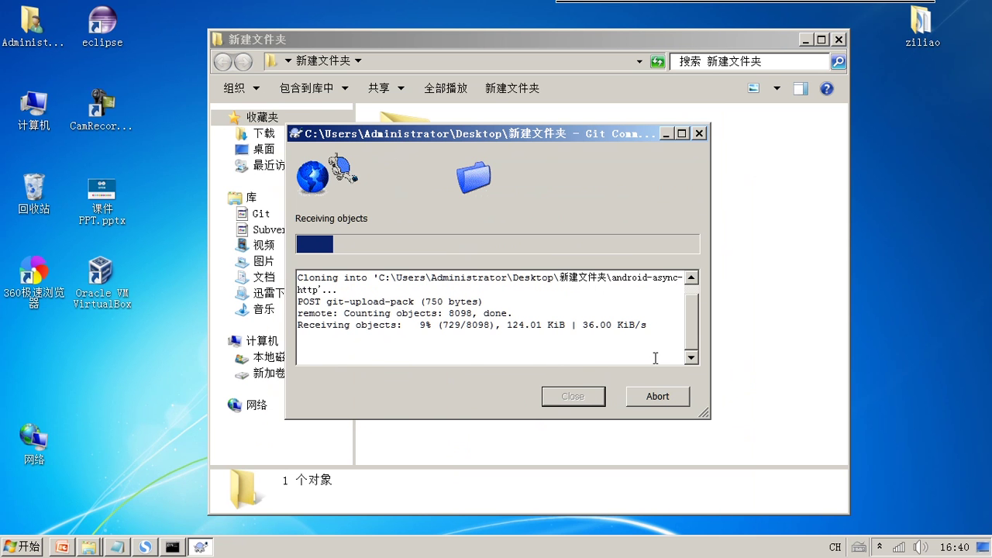
# Move the clone progress window aside and inspect the android-async-http folder, then bring the progress window back into view
pyautogui.scroll(1, 496, 349)
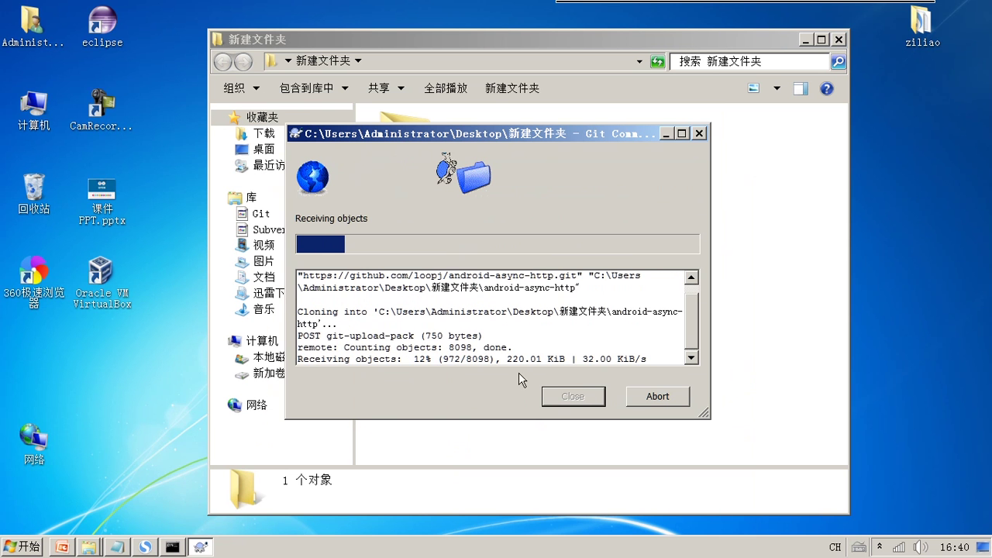
pyautogui.moveTo(496, 133)
pyautogui.mouseDown()
pyautogui.moveTo(493, 173)
pyautogui.moveTo(440, 265)
pyautogui.moveTo(426, 232)
pyautogui.mouseUp()
pyautogui.click(422, 169)
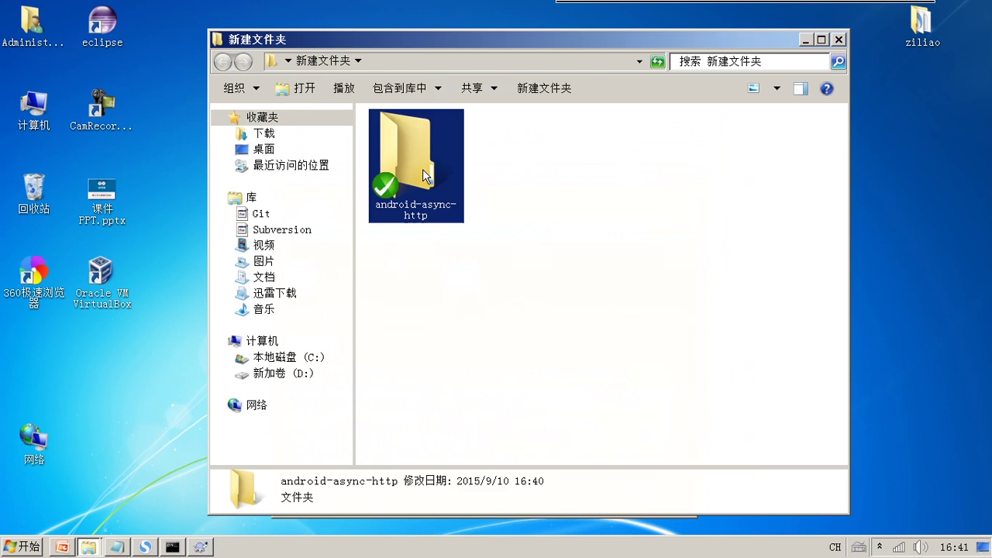
pyautogui.doubleClick(423, 169)
pyautogui.click(324, 61)
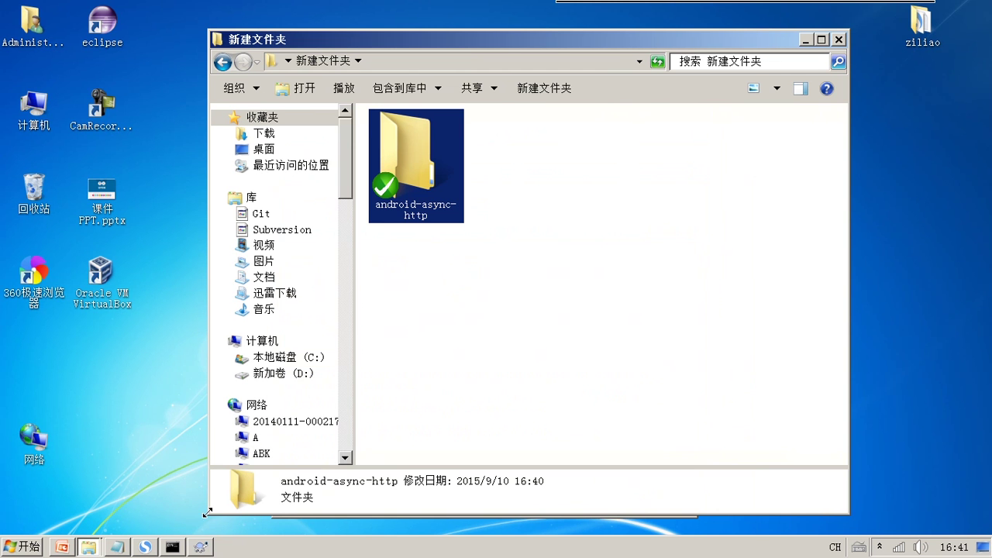
pyautogui.click(202, 547)
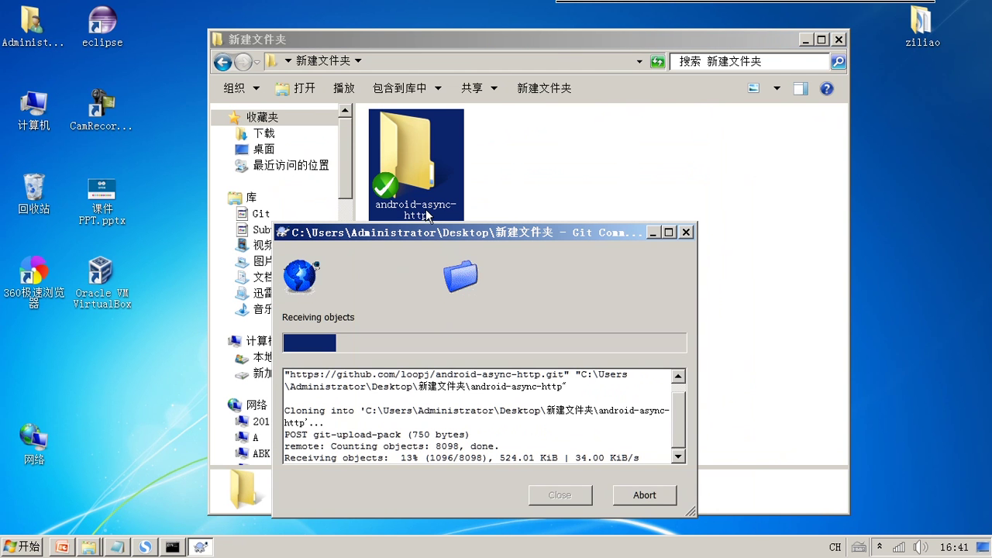
pyautogui.moveTo(412, 229); pyautogui.dragTo(367, 209)
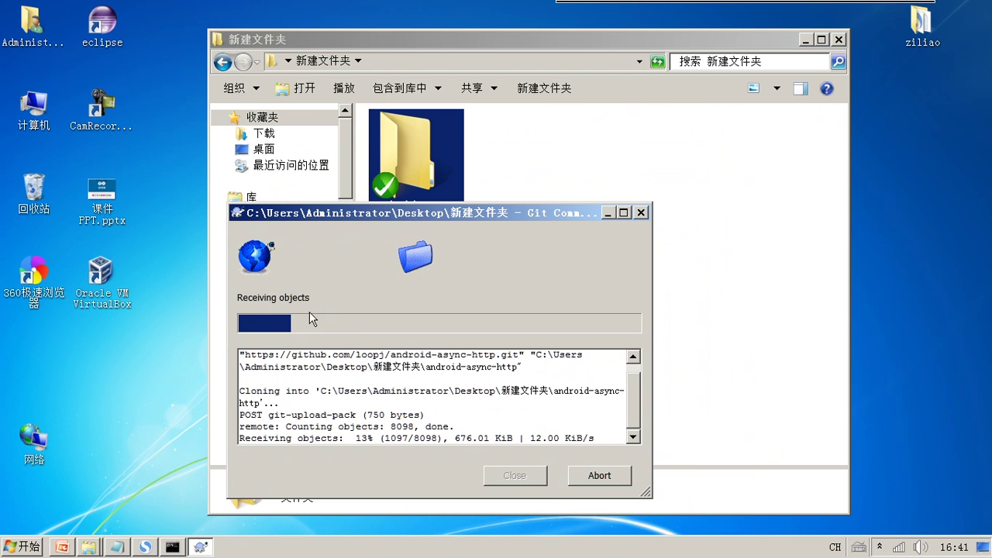
# Check the details of the connected wireless network while the clone is running
pyautogui.click(900, 547)
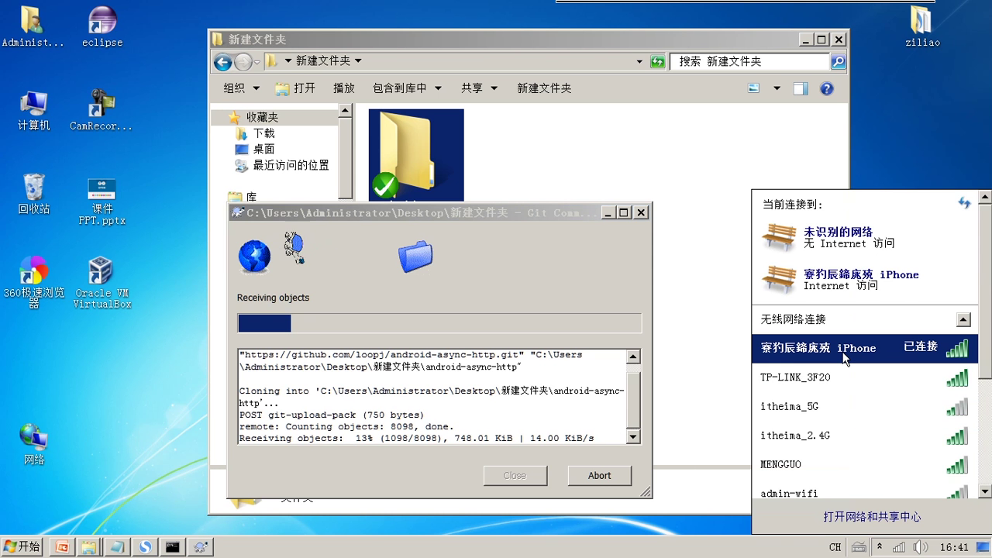
pyautogui.moveTo(845, 358)
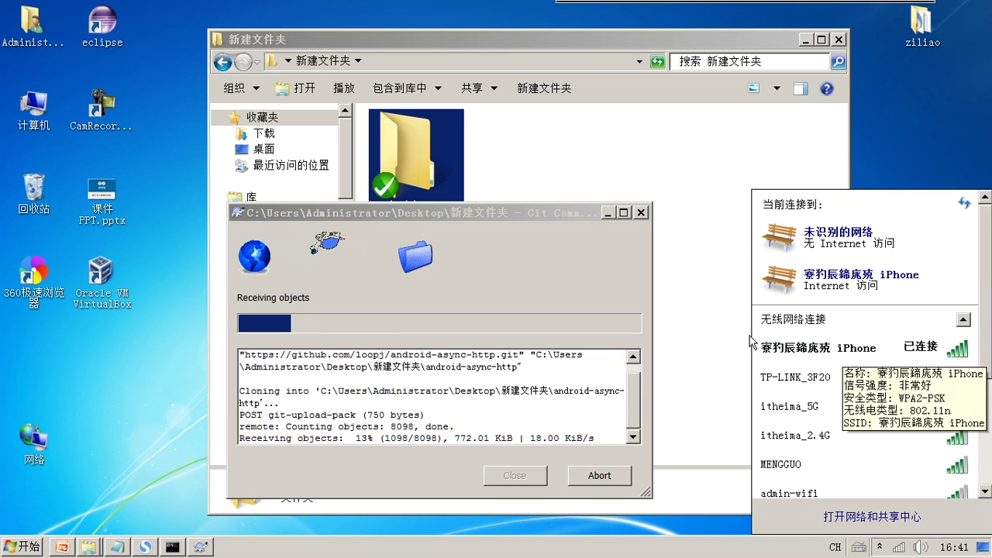
pyautogui.click(408, 350)
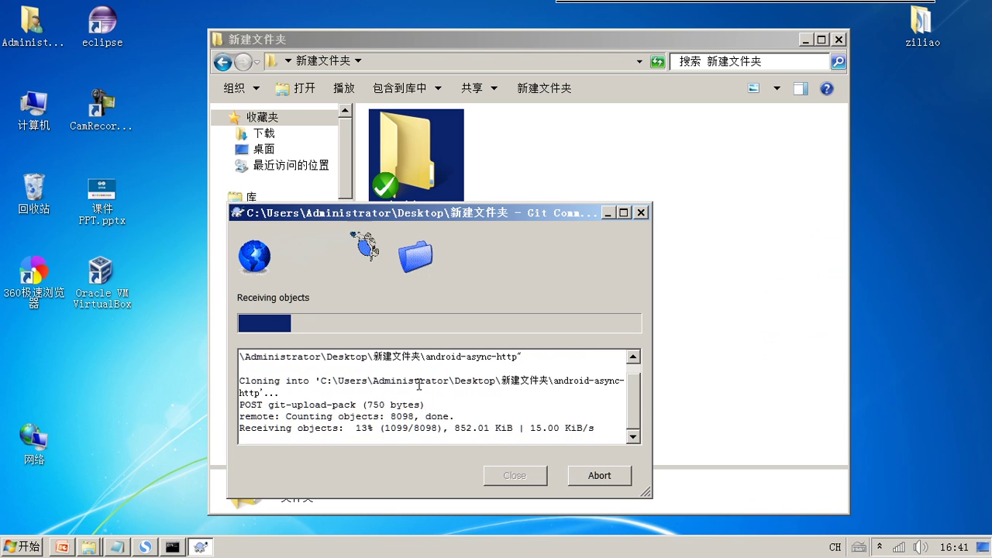
# Check the receiving progress and speed in the clone log, and view the hidden notification icons
pyautogui.moveTo(495, 435); pyautogui.dragTo(560, 437)
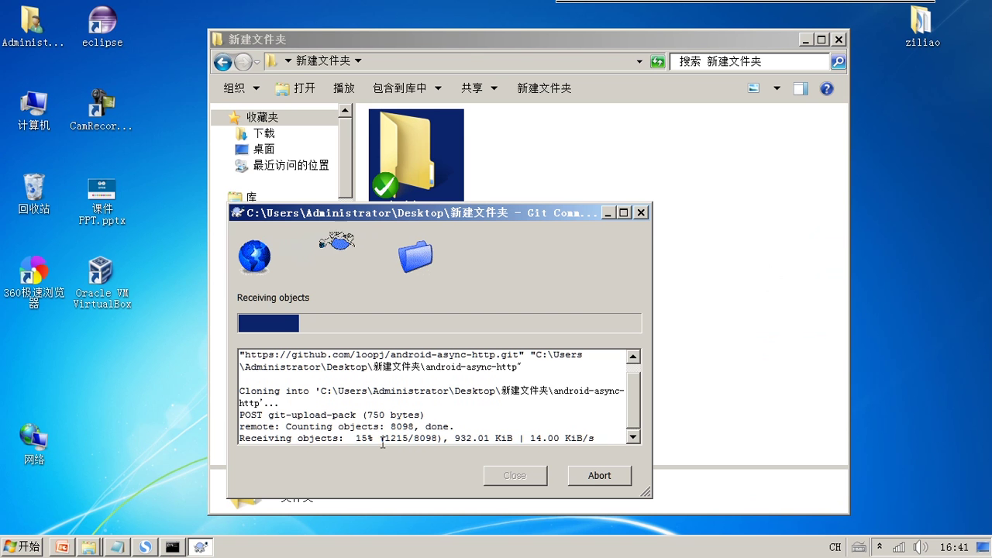
pyautogui.doubleClick(364, 438)
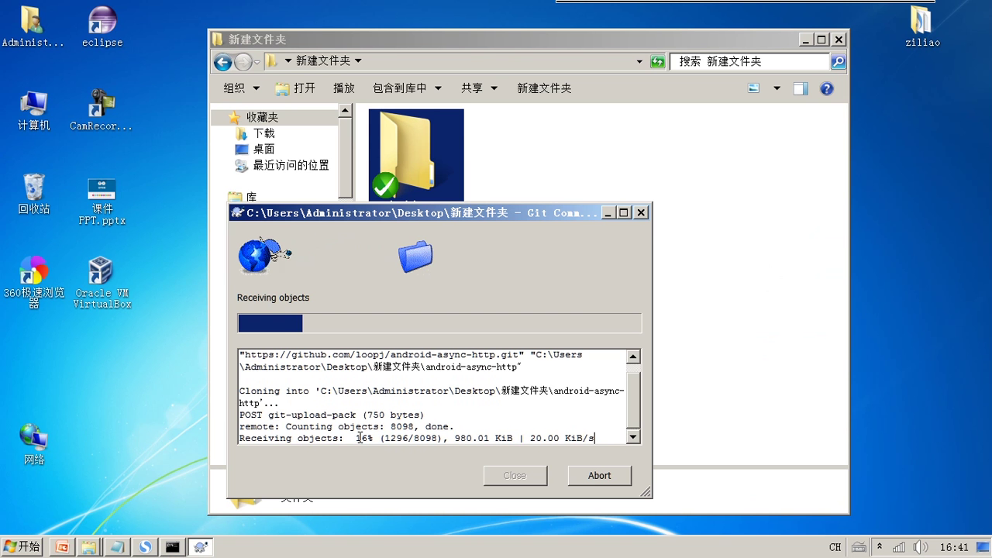
pyautogui.moveTo(361, 437); pyautogui.dragTo(350, 438)
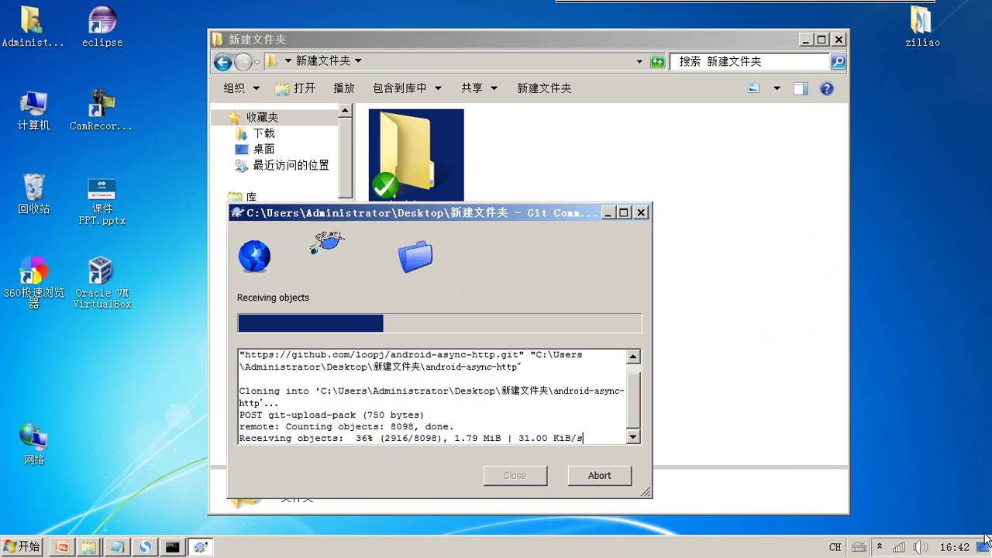
pyautogui.click(880, 546)
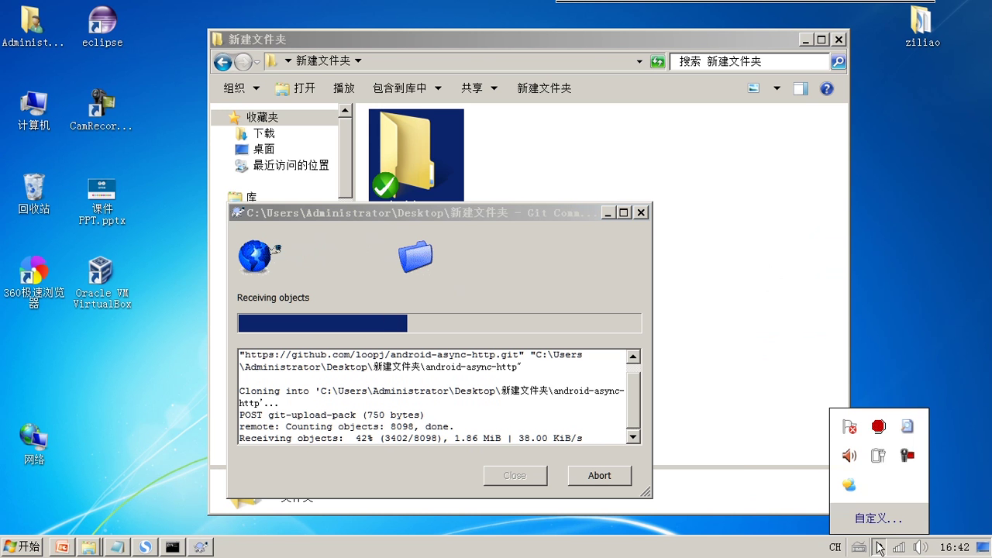
pyautogui.click(880, 546)
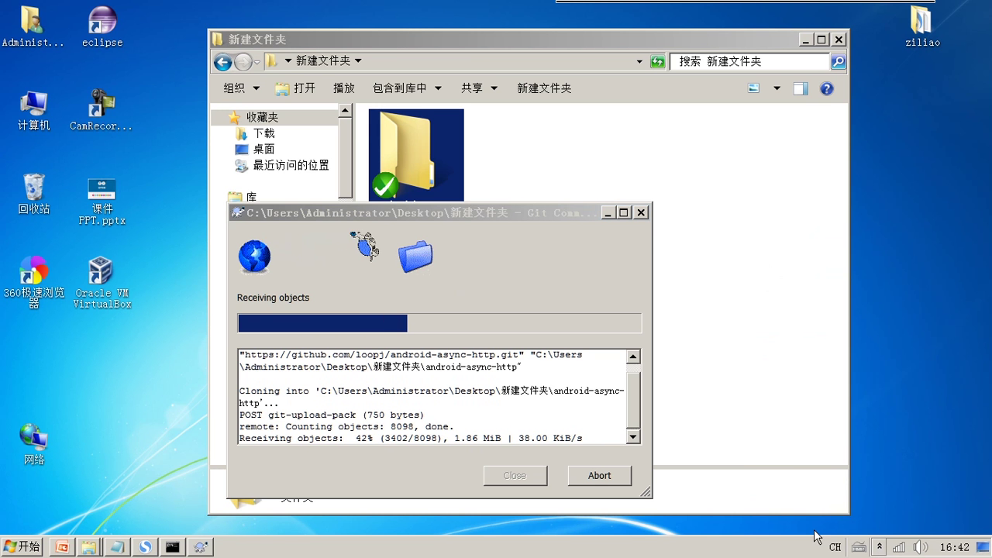